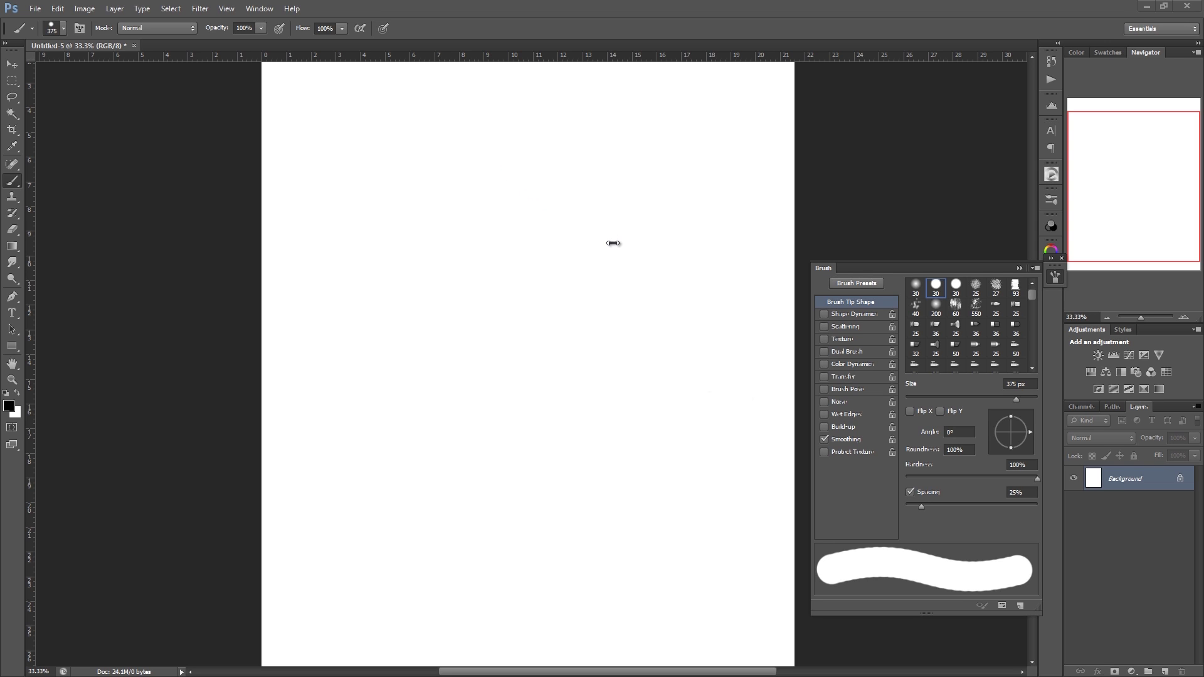
- Create a new document from the 500 px × 500 px preset
click(35, 9)
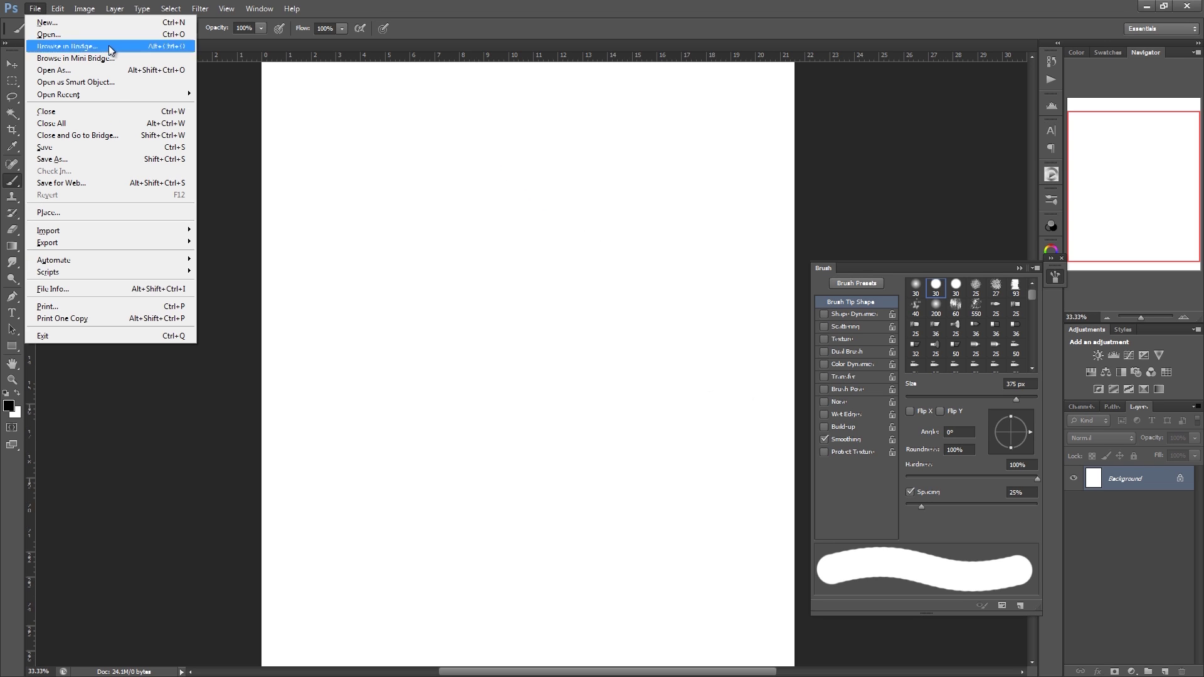
click(89, 25)
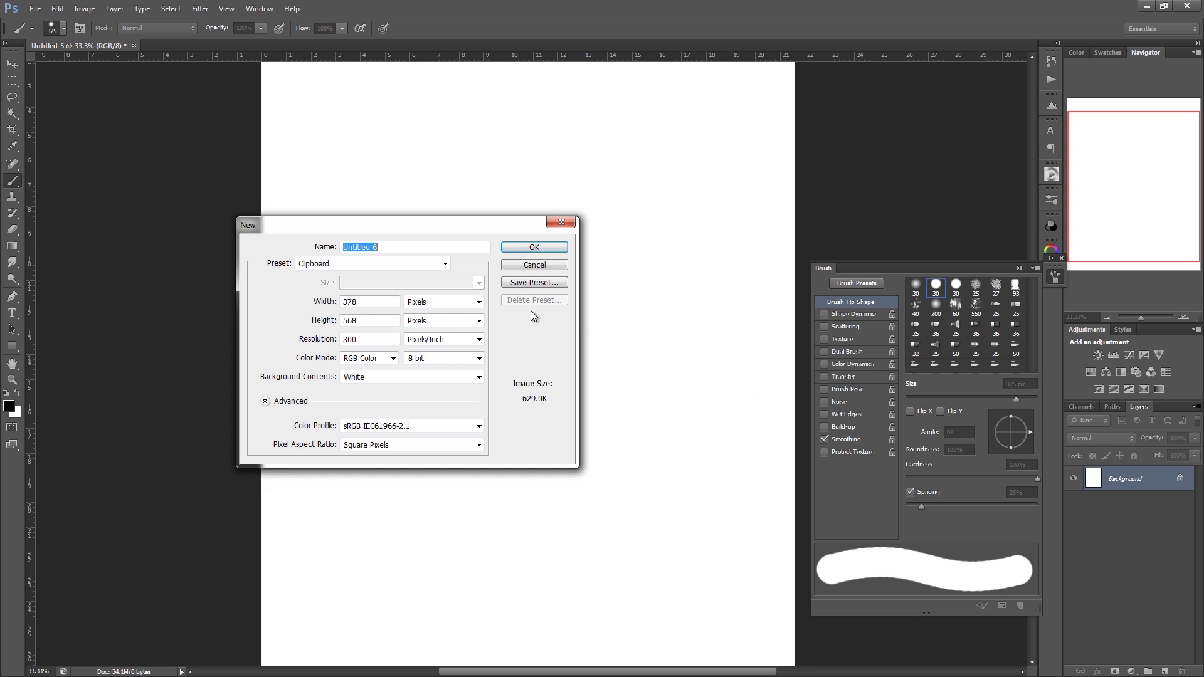
click(446, 264)
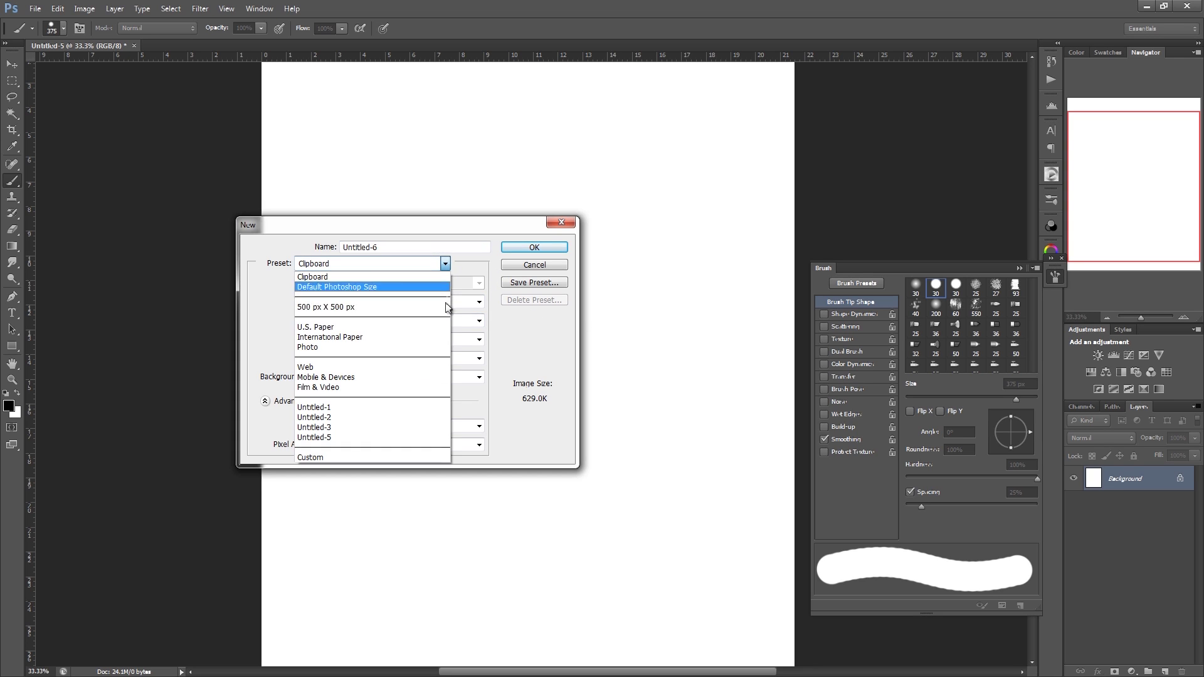
click(375, 307)
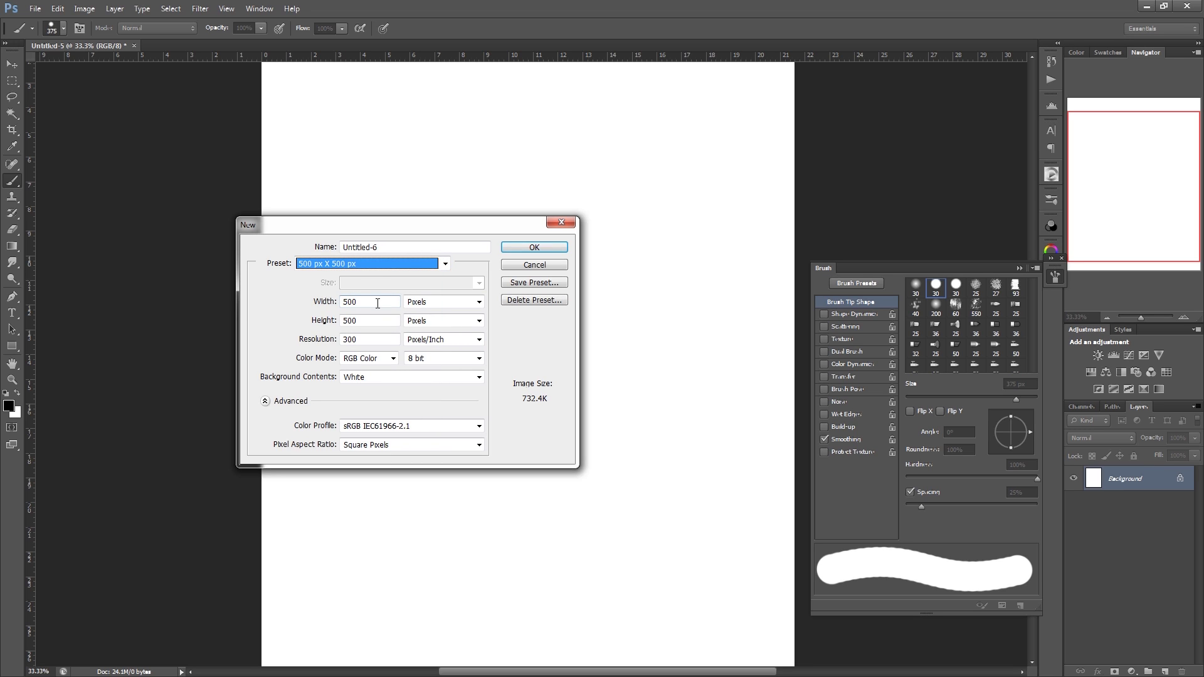
click(543, 245)
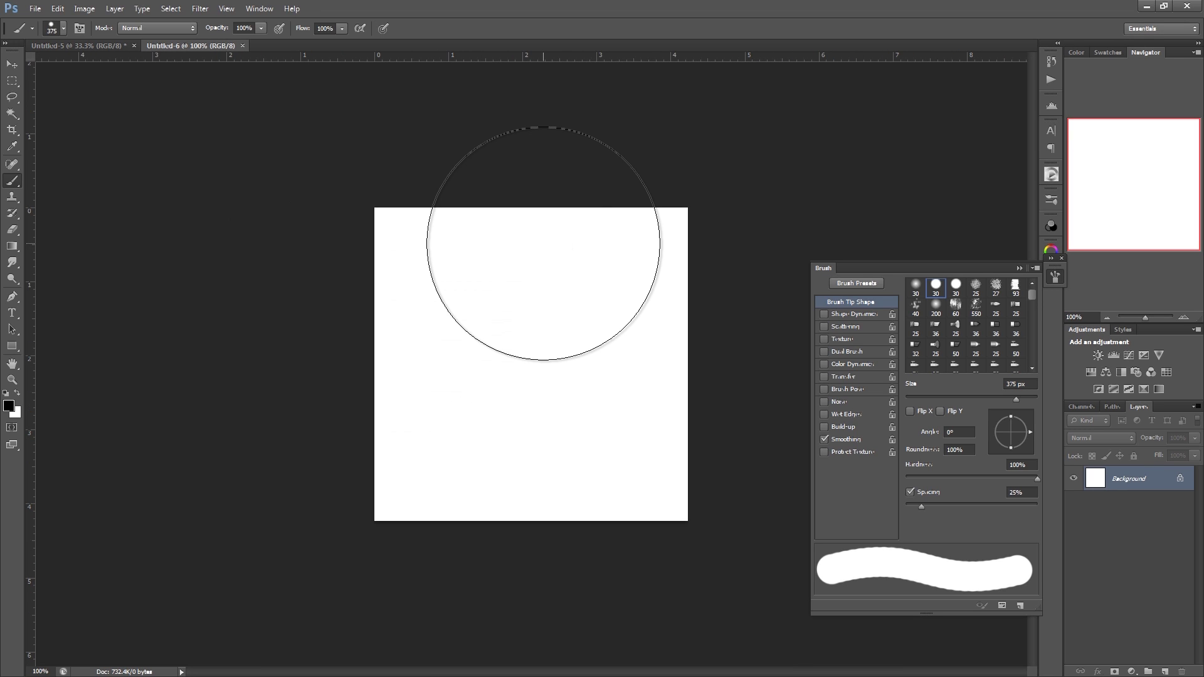
- Shrink the brush tip to 54 px, then paint a black test stroke and undo it
right_click(594, 393)
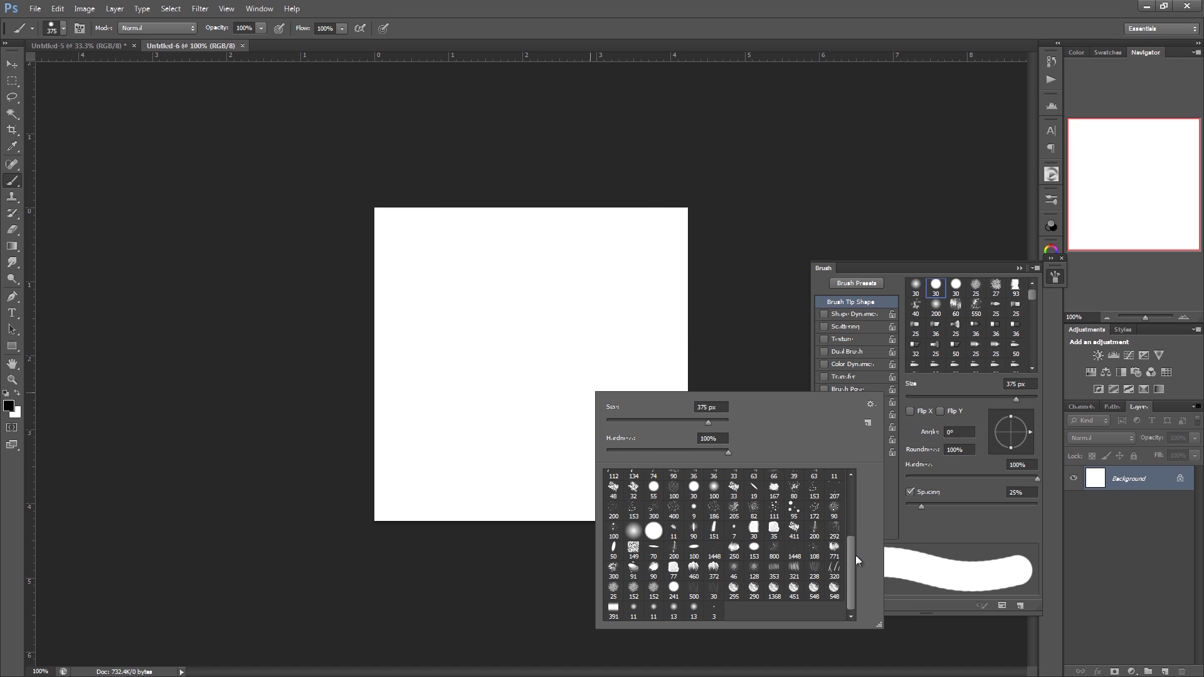
drag(856, 555, 850, 495)
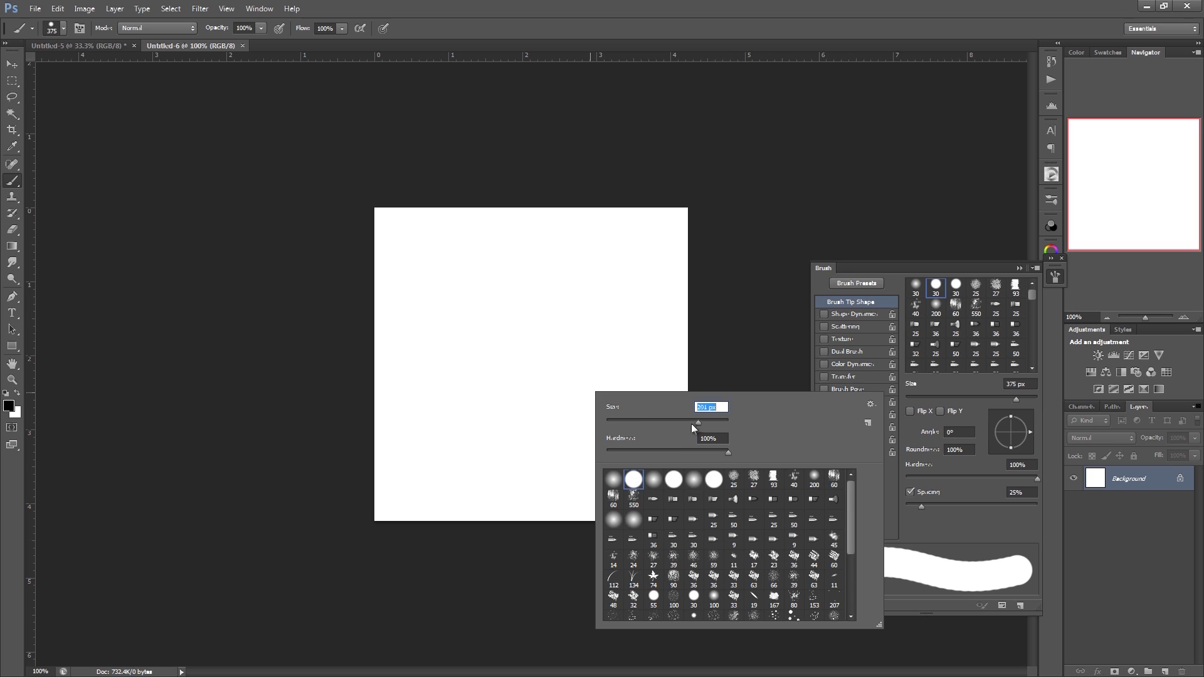
drag(691, 424, 634, 428)
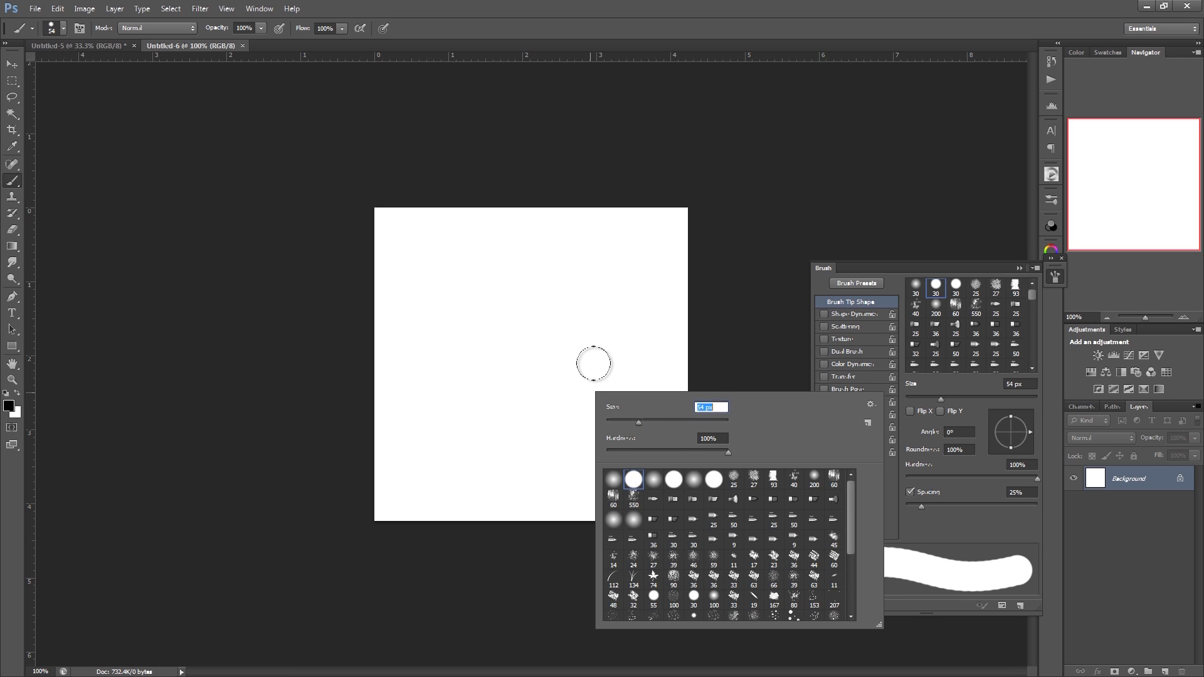
click(260, 28)
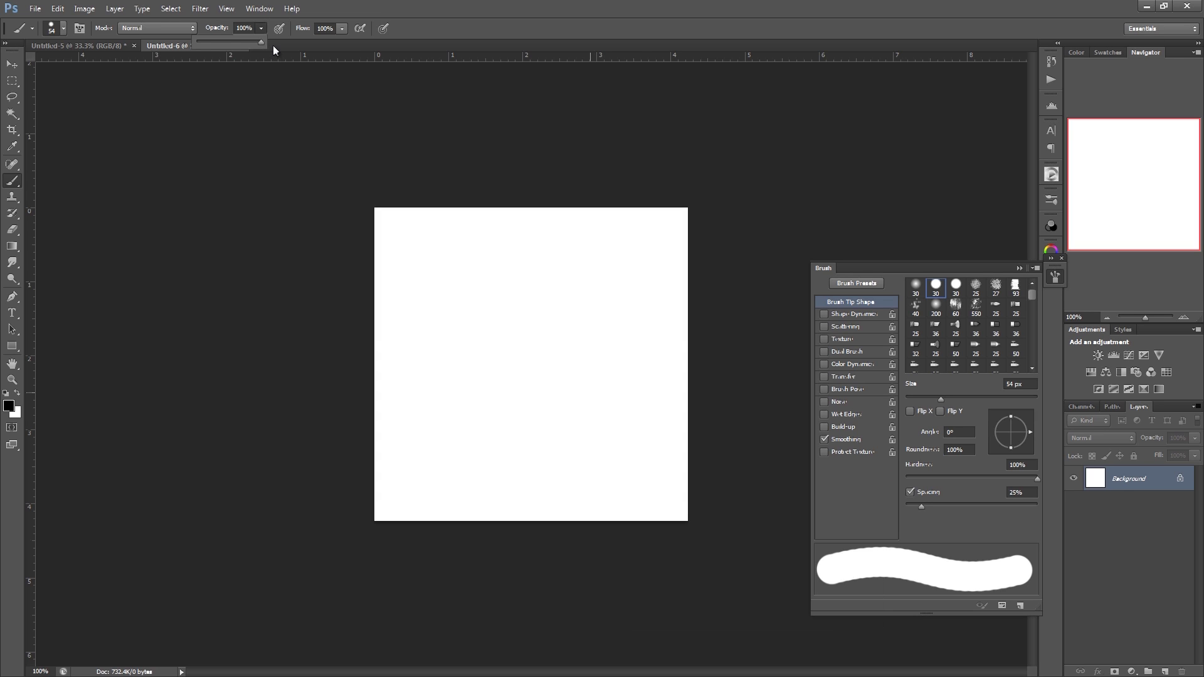
click(507, 112)
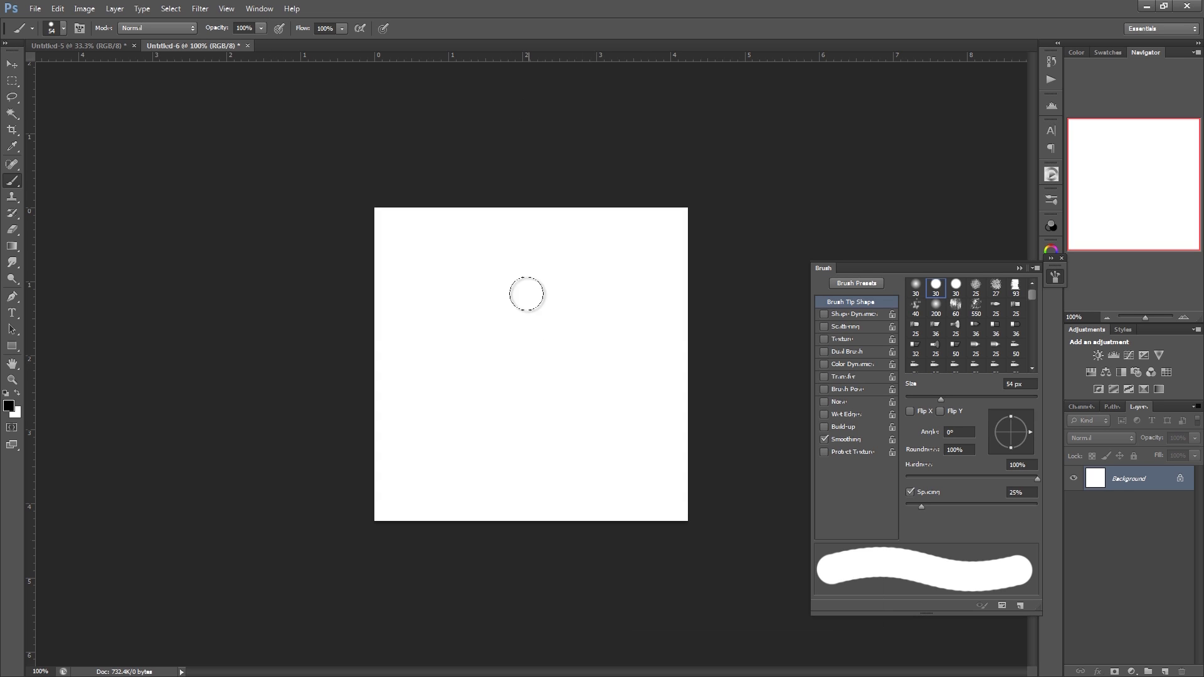
mouse_move(527, 290)
mouse_down()
mouse_move(506, 345)
mouse_move(561, 421)
mouse_move(552, 336)
mouse_move(480, 436)
mouse_up()
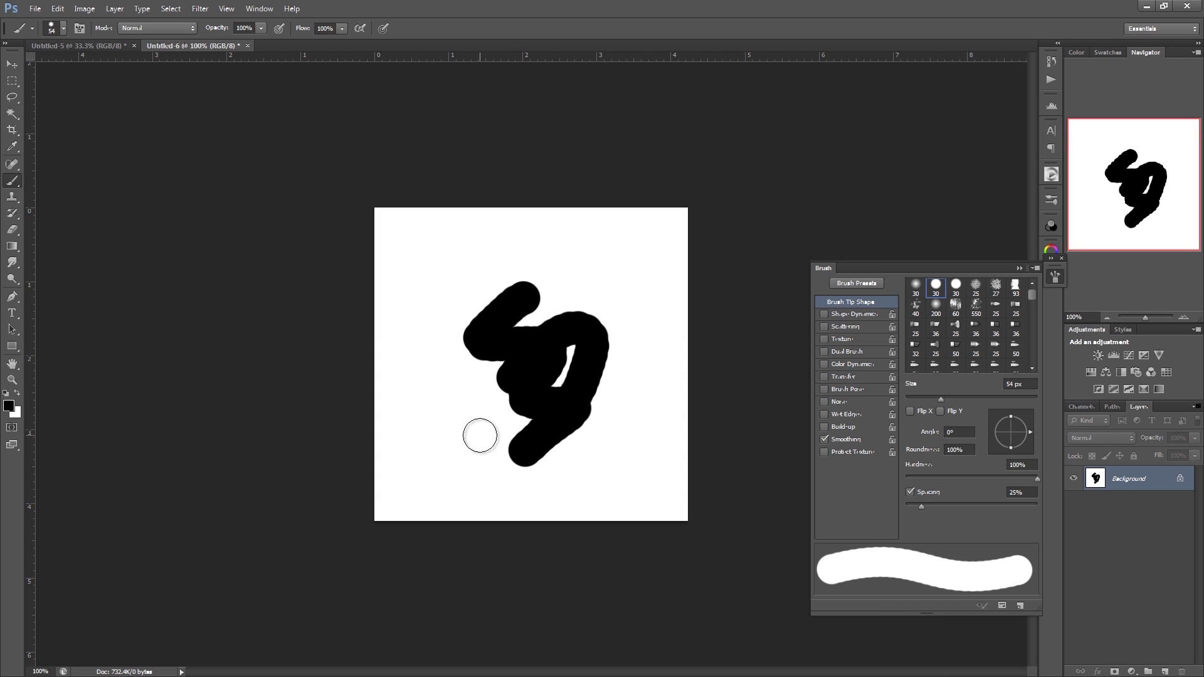
key(ctrl+z)
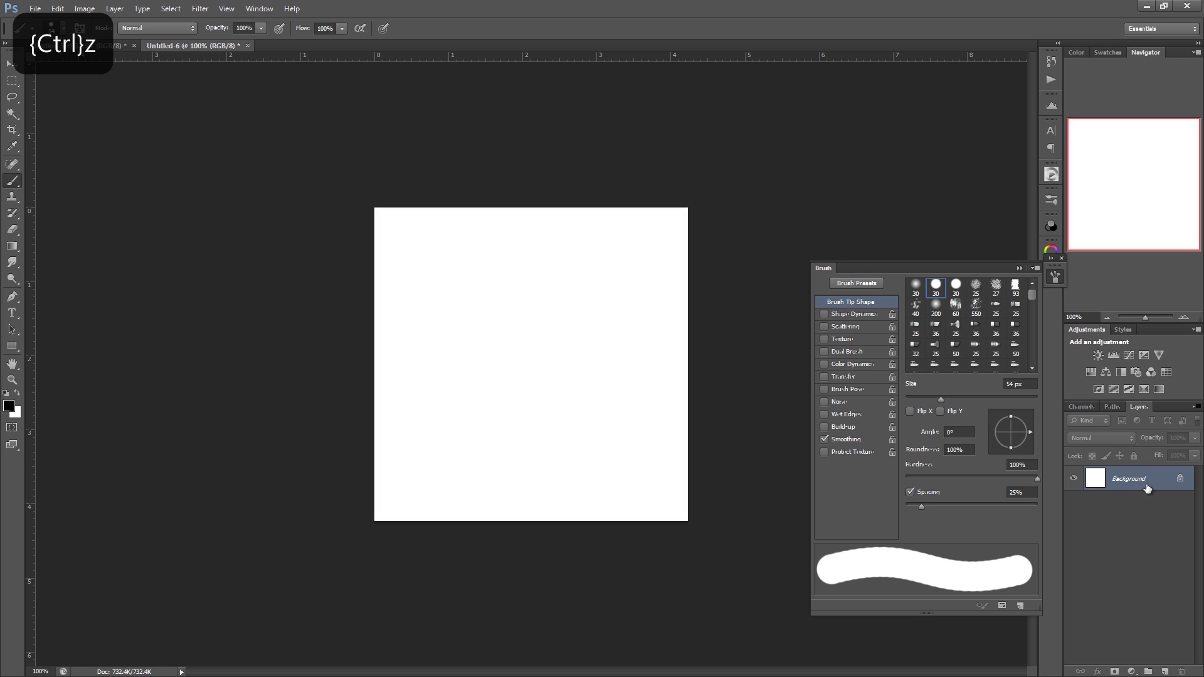
- Add Layer 1 and paint a large solid black dot with a 125 px brush
click(1165, 671)
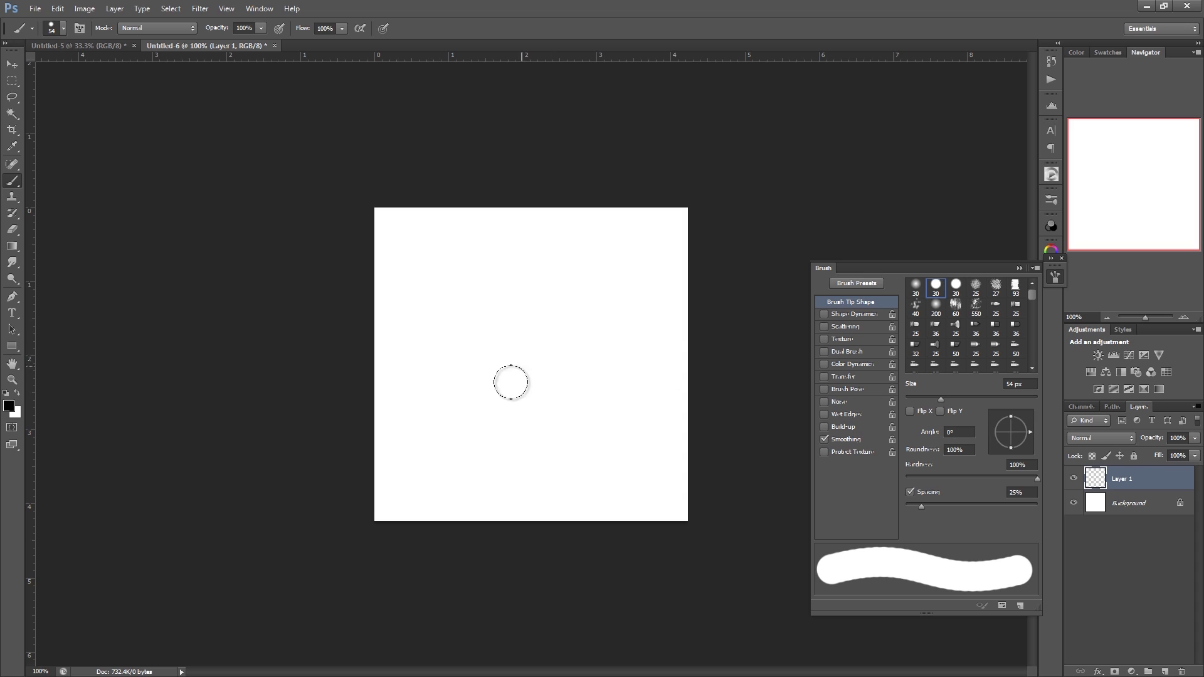
key(bracketright)
key(bracketright)
key(bracketright)
key(bracketright)
key(bracketright)
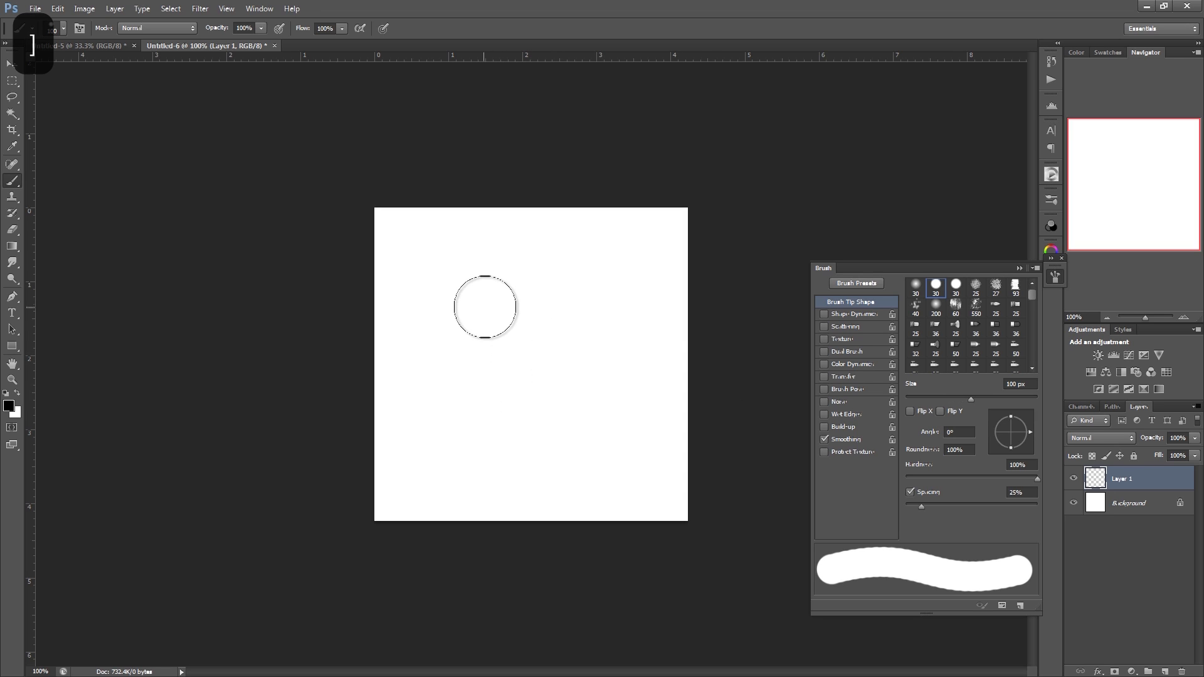
key(bracketright)
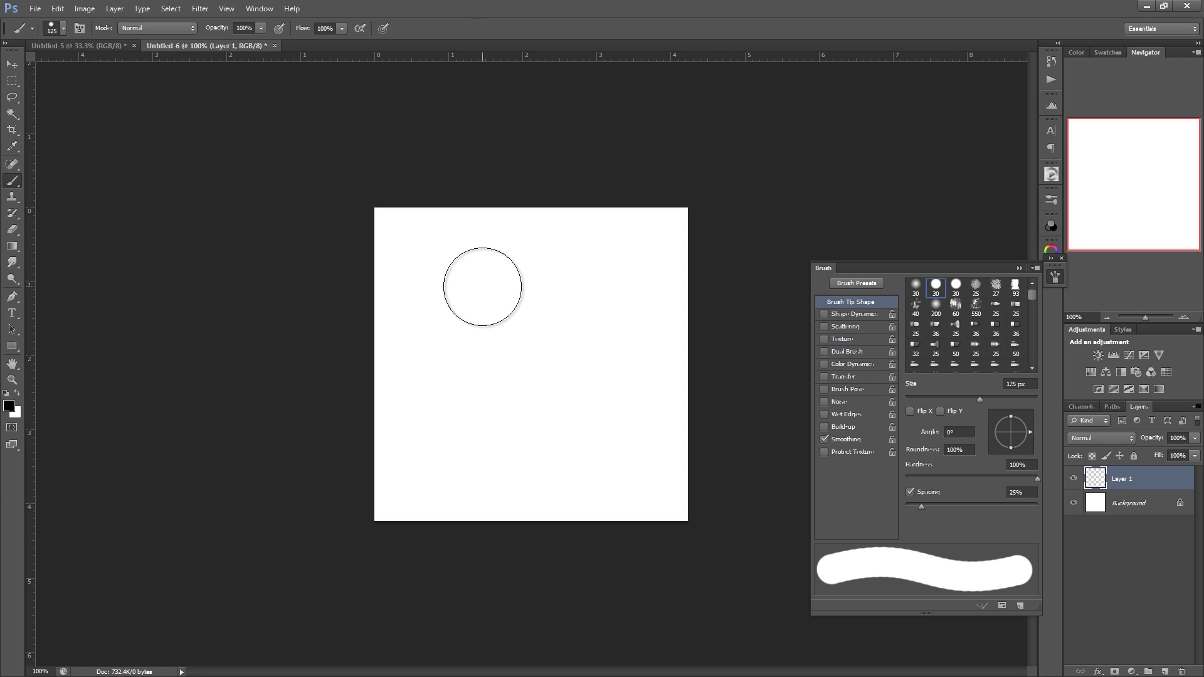
key(bracketleft)
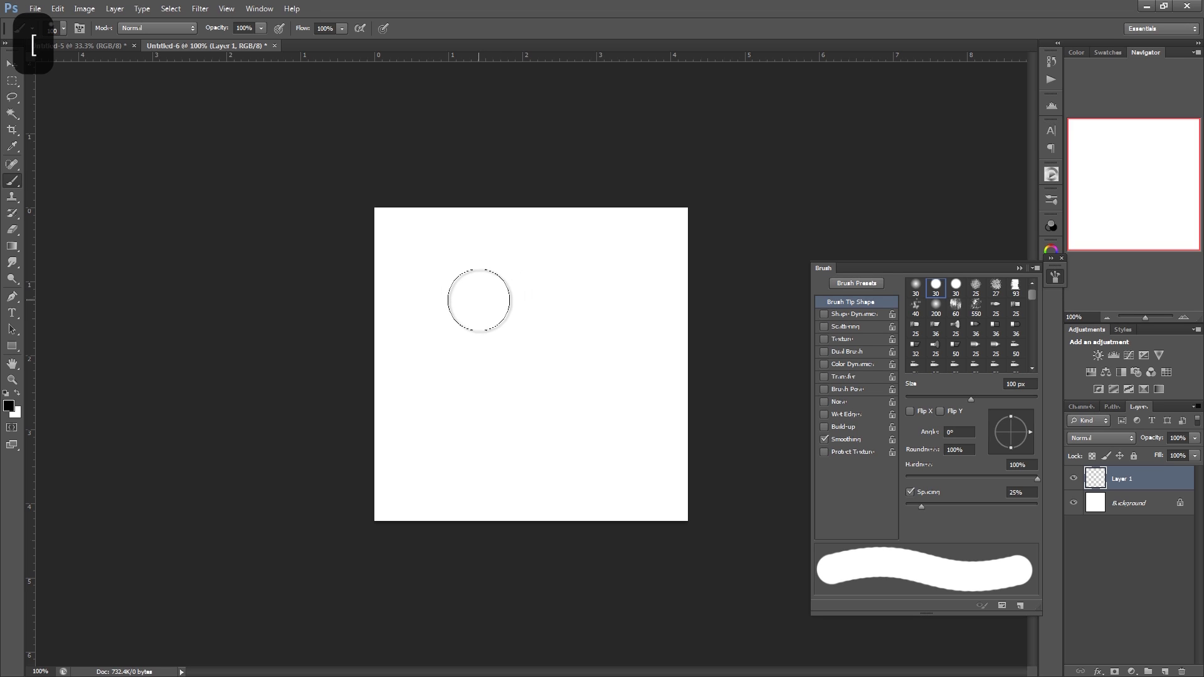
key(bracketright)
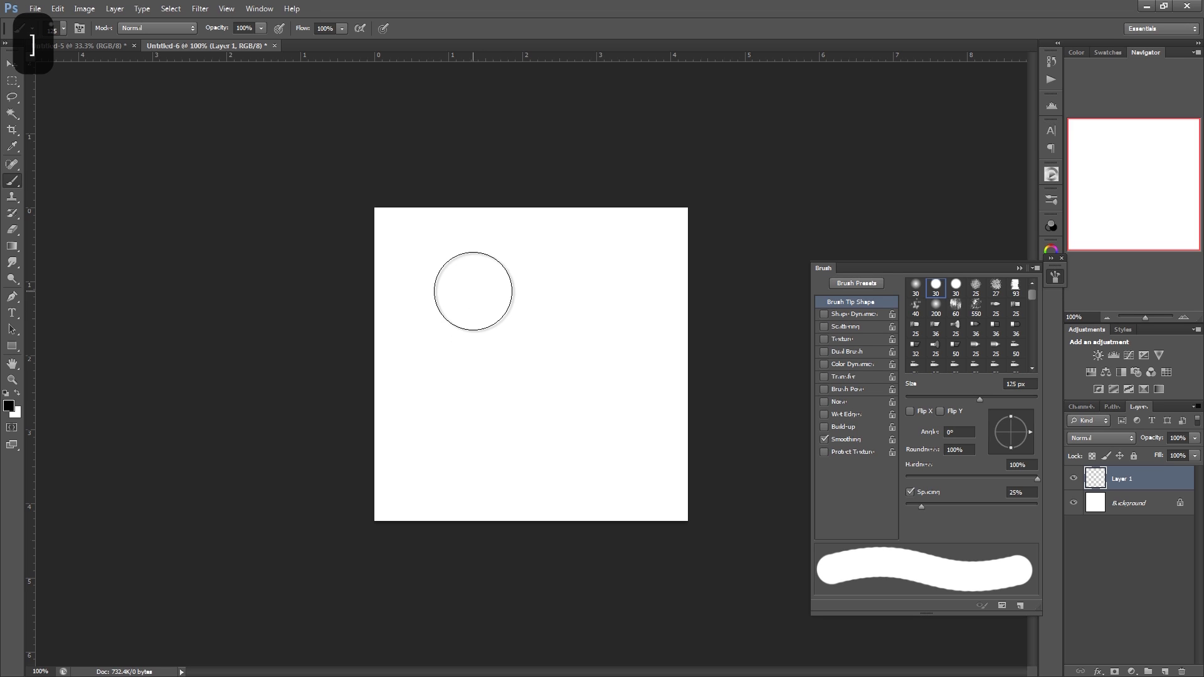
click(476, 293)
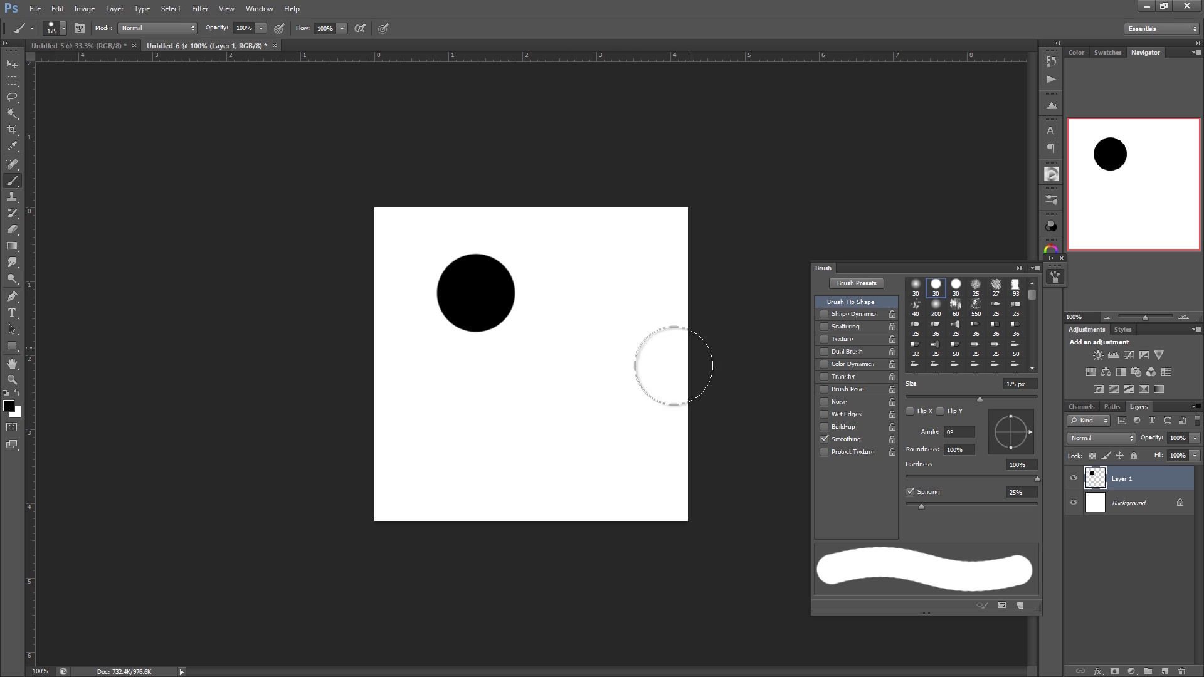
- At about 70% opacity and 90 px, paint grey dots at lower left and lower right
drag(264, 30, 253, 44)
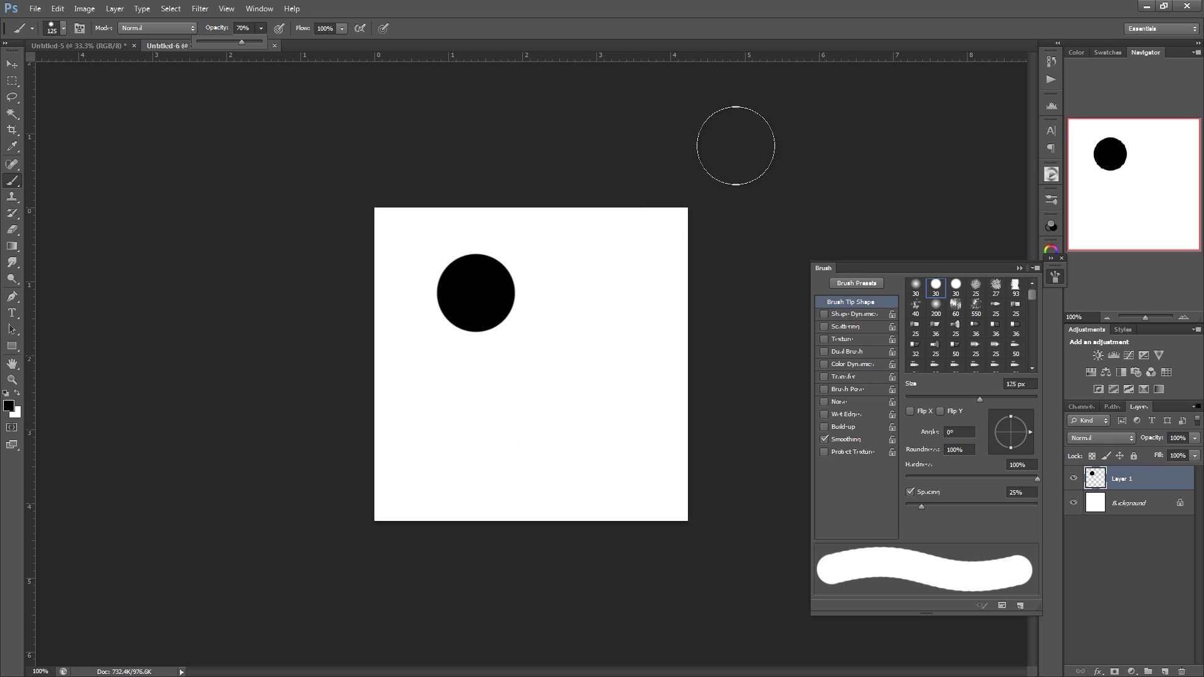
key(bracketleft)
key(bracketleft)
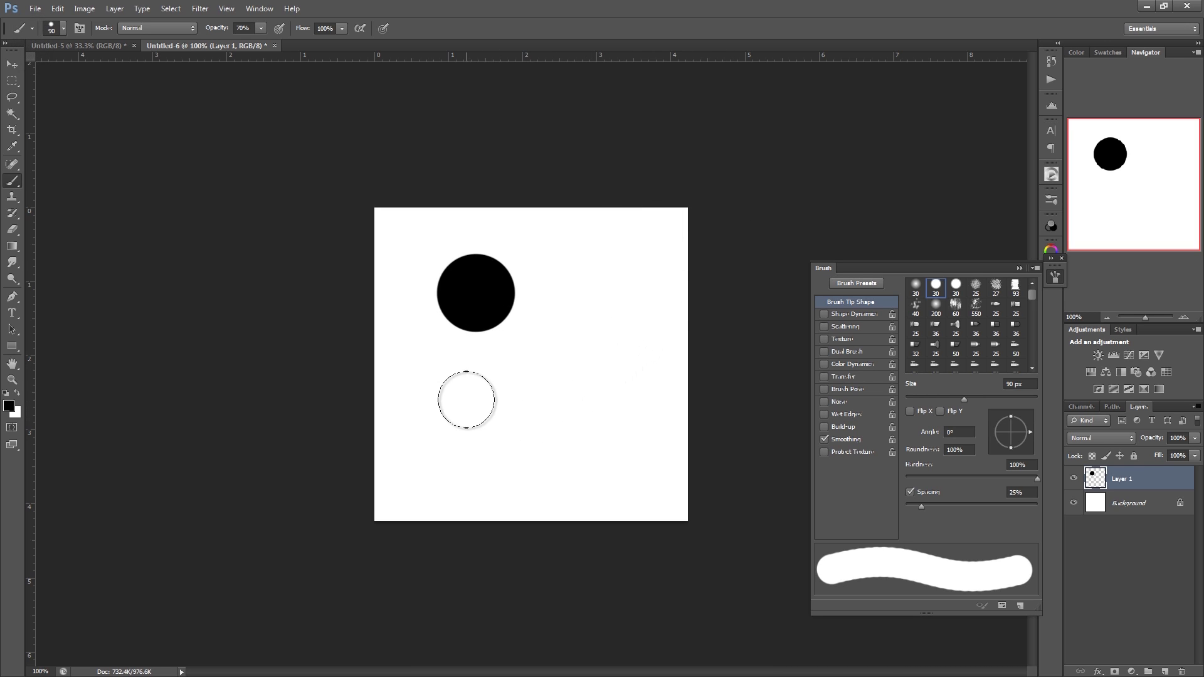
click(455, 410)
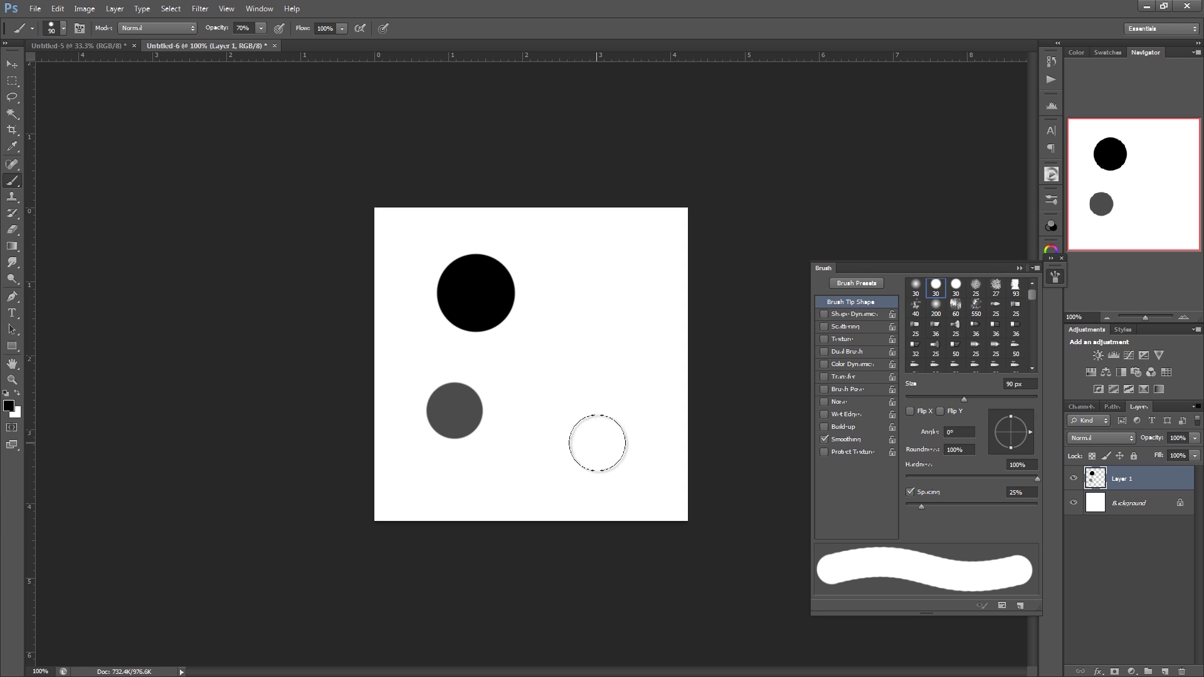
click(605, 438)
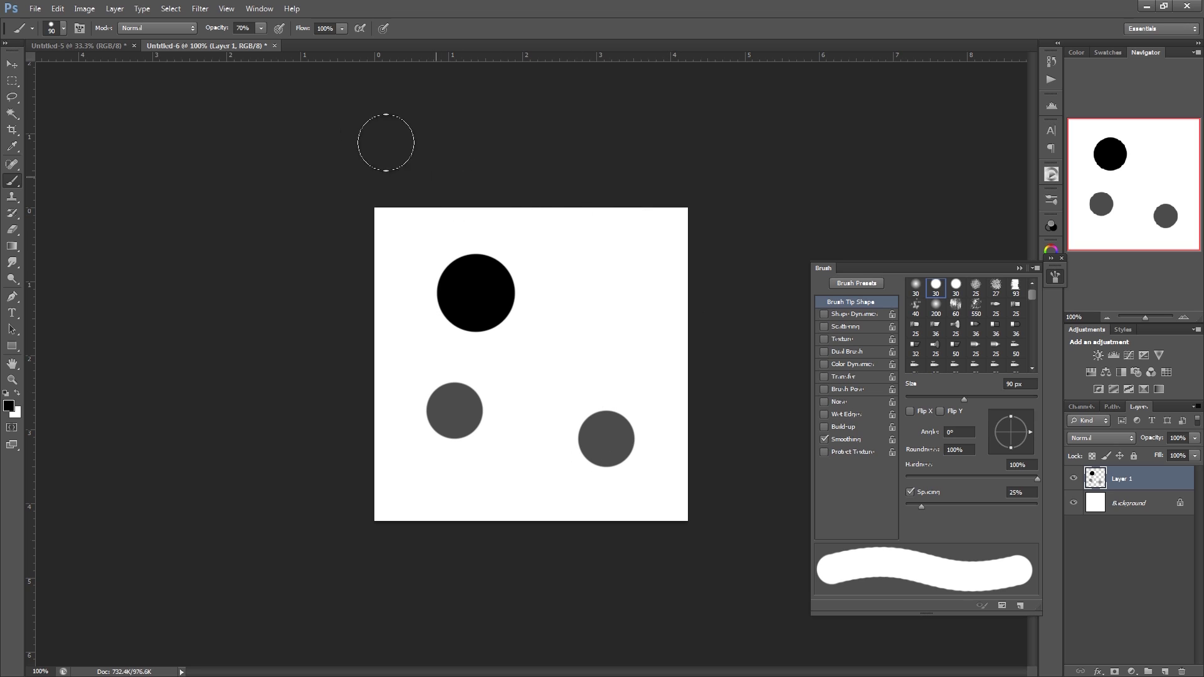
- At 45% opacity and 50 px, paint a small light-grey dot near the middle
key(4)
key(5)
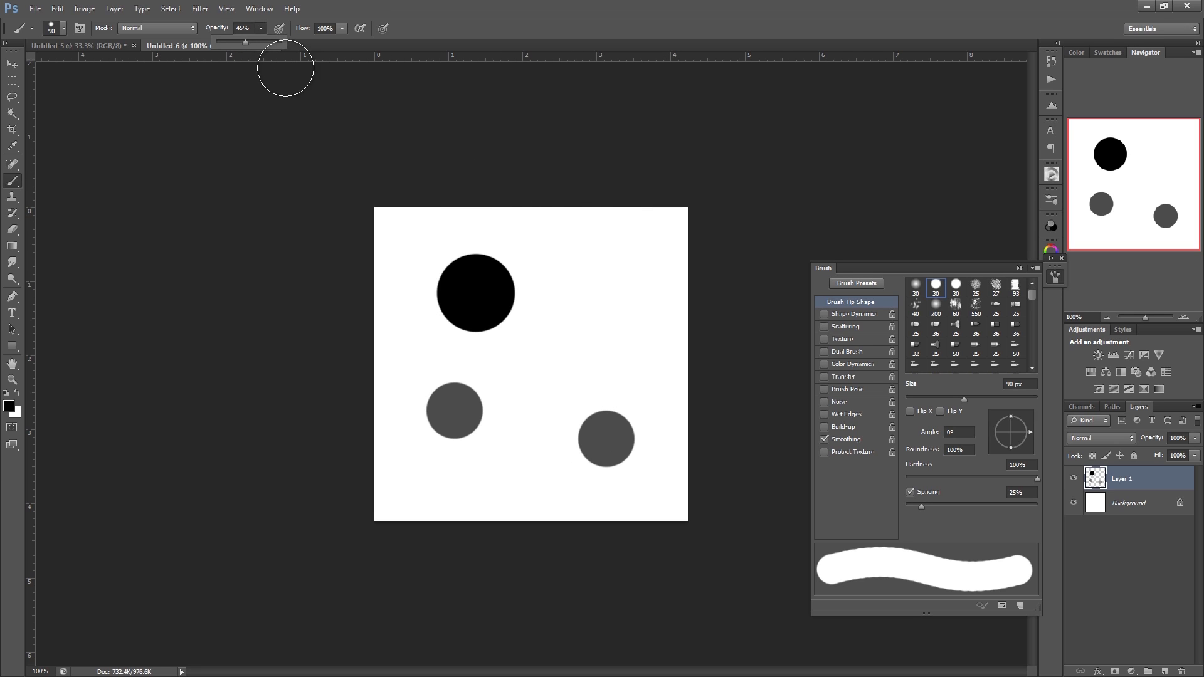
key(bracketleft)
key(bracketleft)
key(bracketleft)
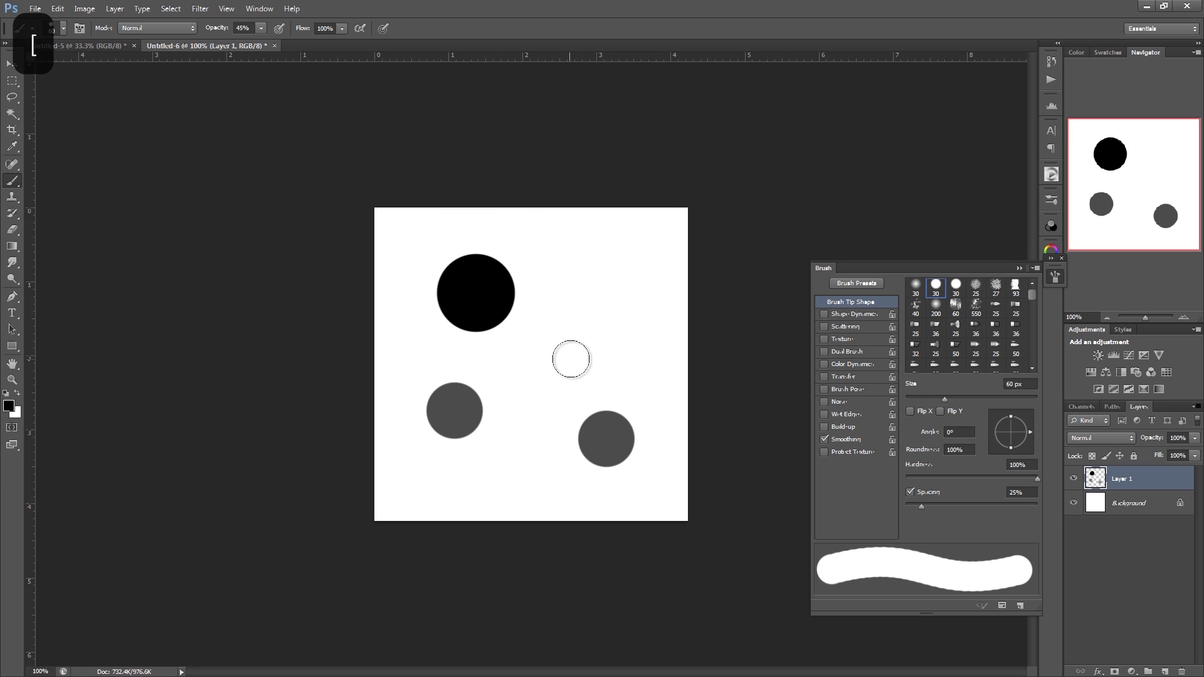
key(bracketleft)
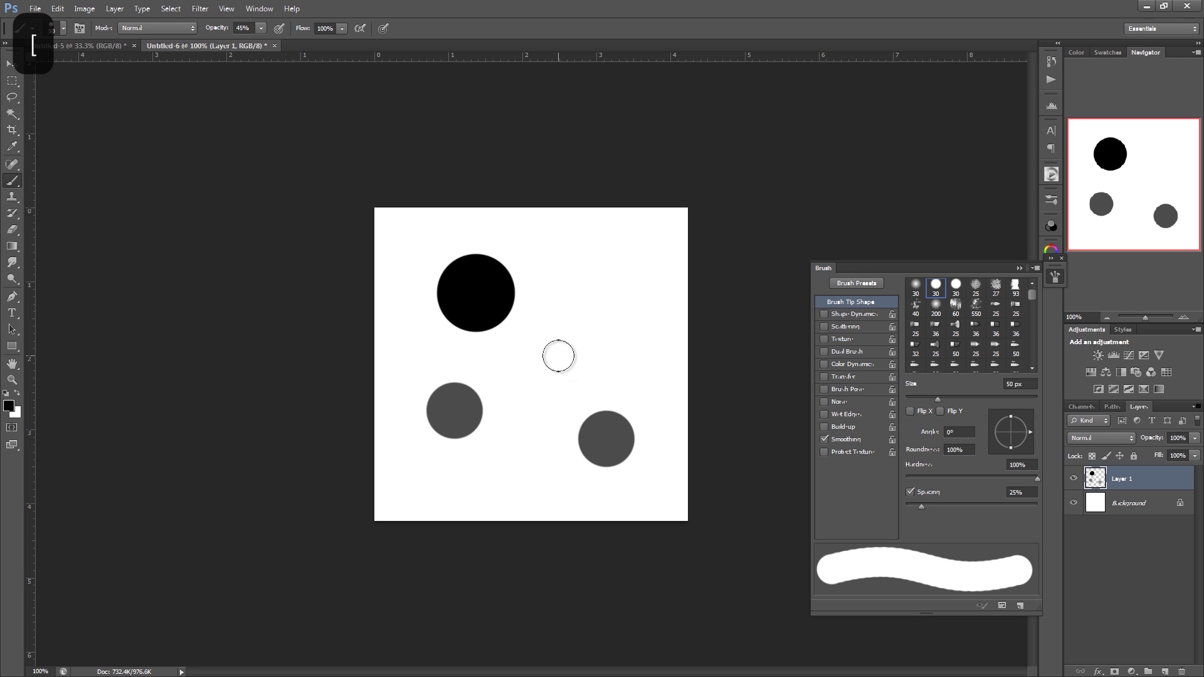
click(557, 360)
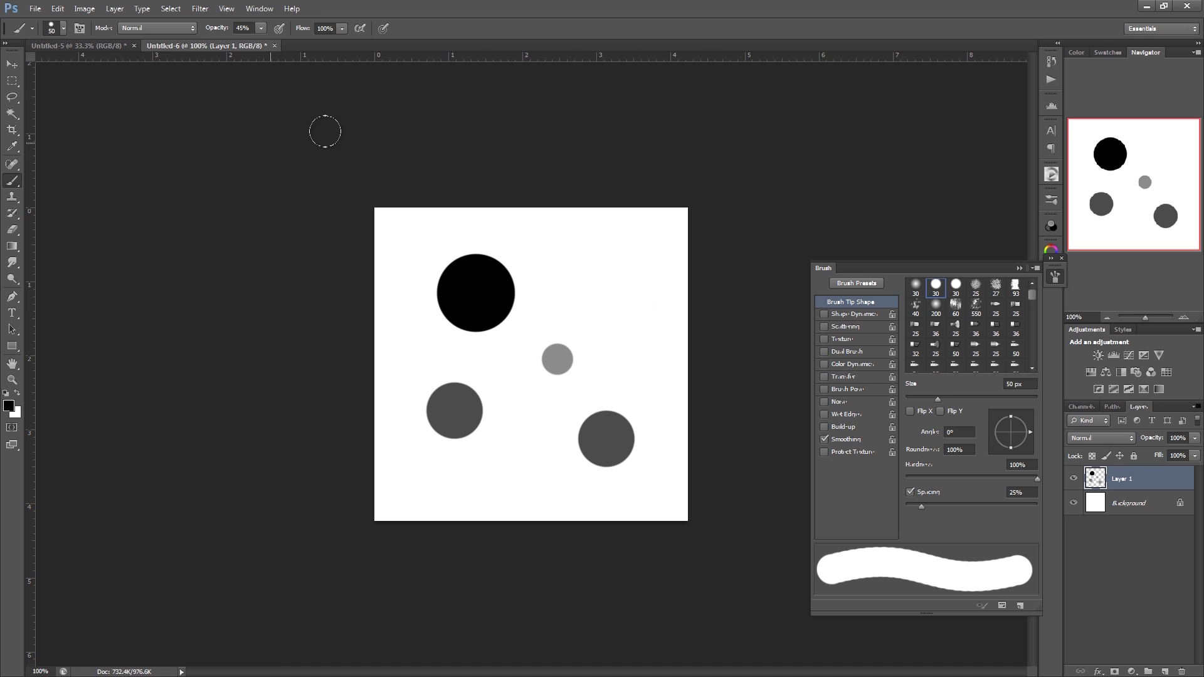
click(57, 10)
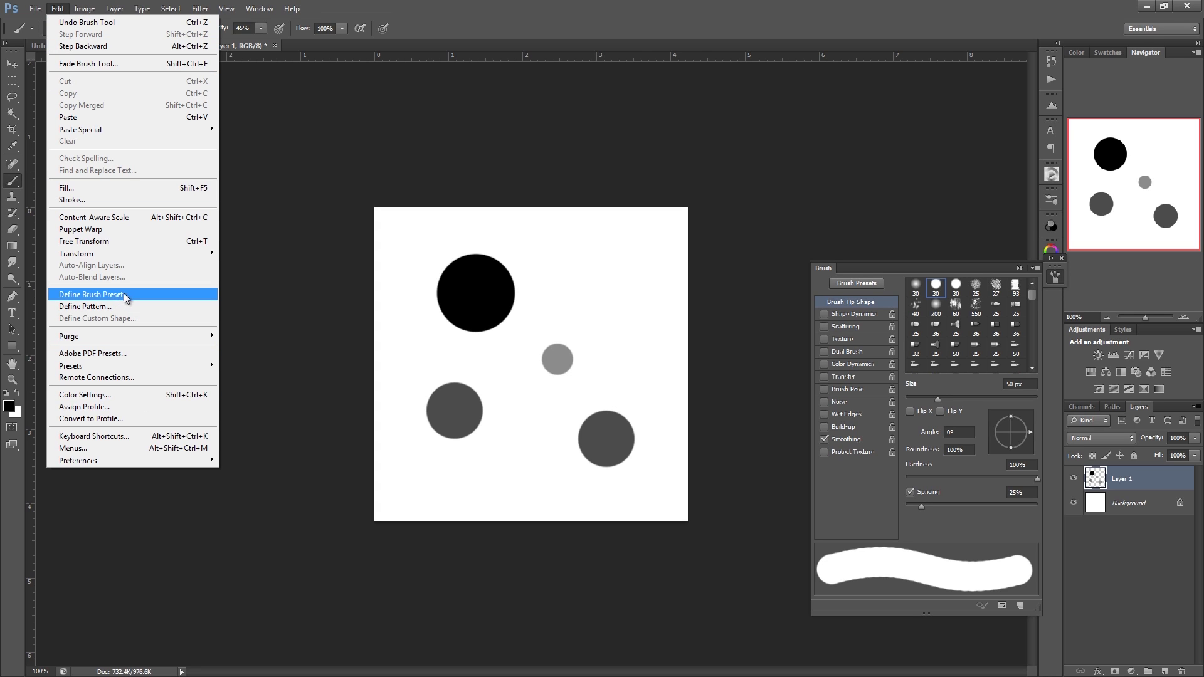
- Define the painted dots as a new brush preset under its default name
click(91, 294)
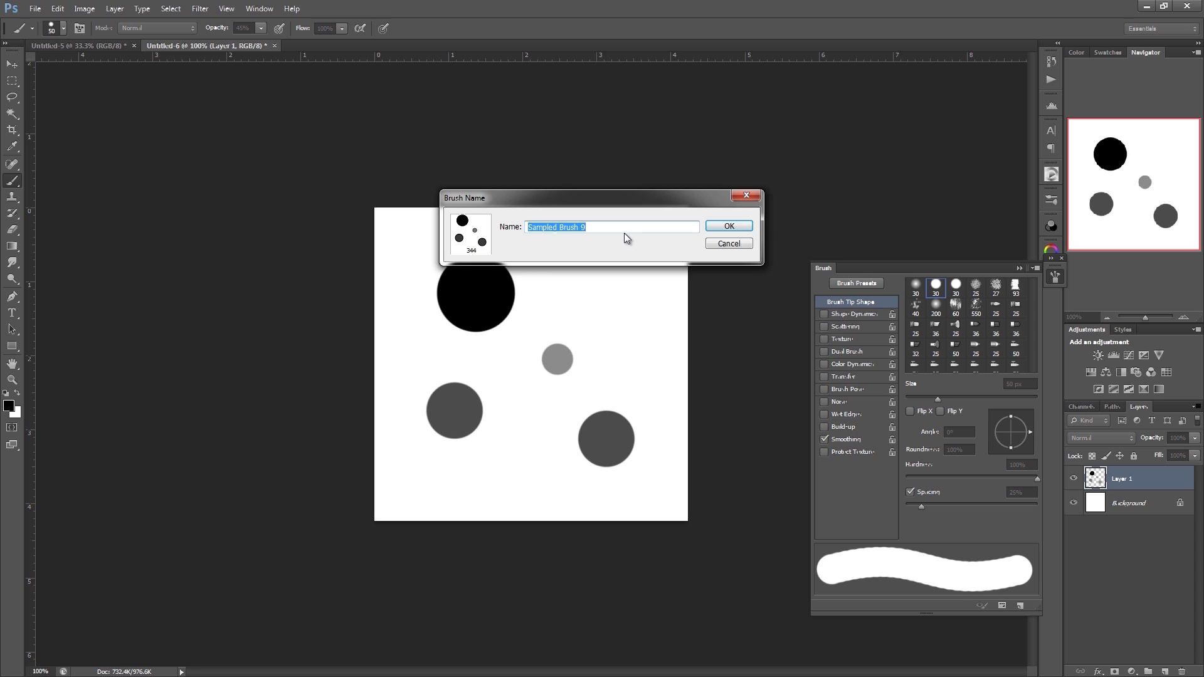
click(722, 227)
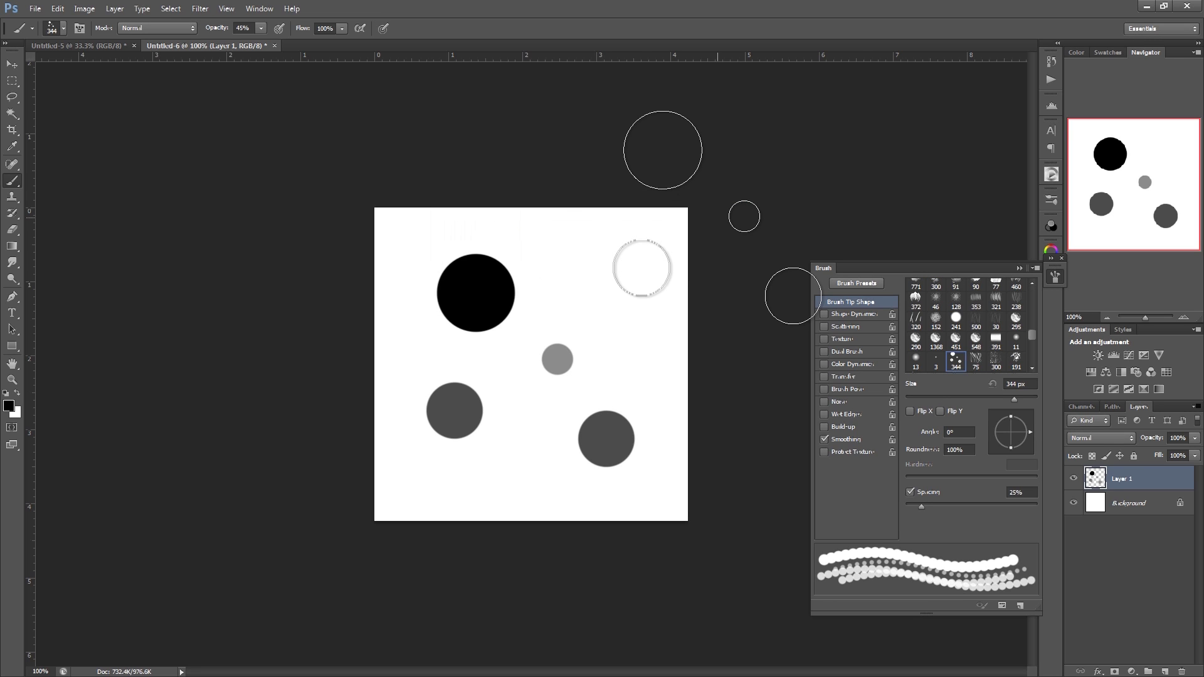
click(111, 49)
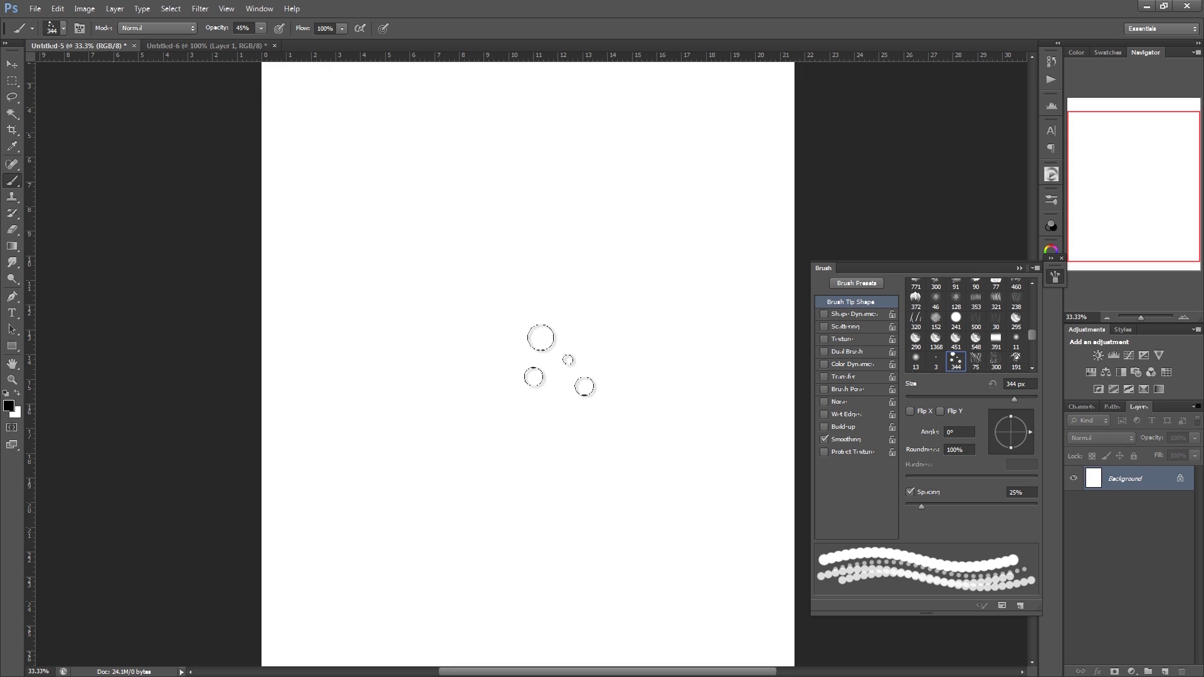
- Paint S-shaped test strokes with the new dot brush and undo them
mouse_move(514, 289)
mouse_down()
mouse_move(577, 427)
mouse_move(486, 545)
mouse_move(532, 505)
mouse_up()
key(ctrl+z)
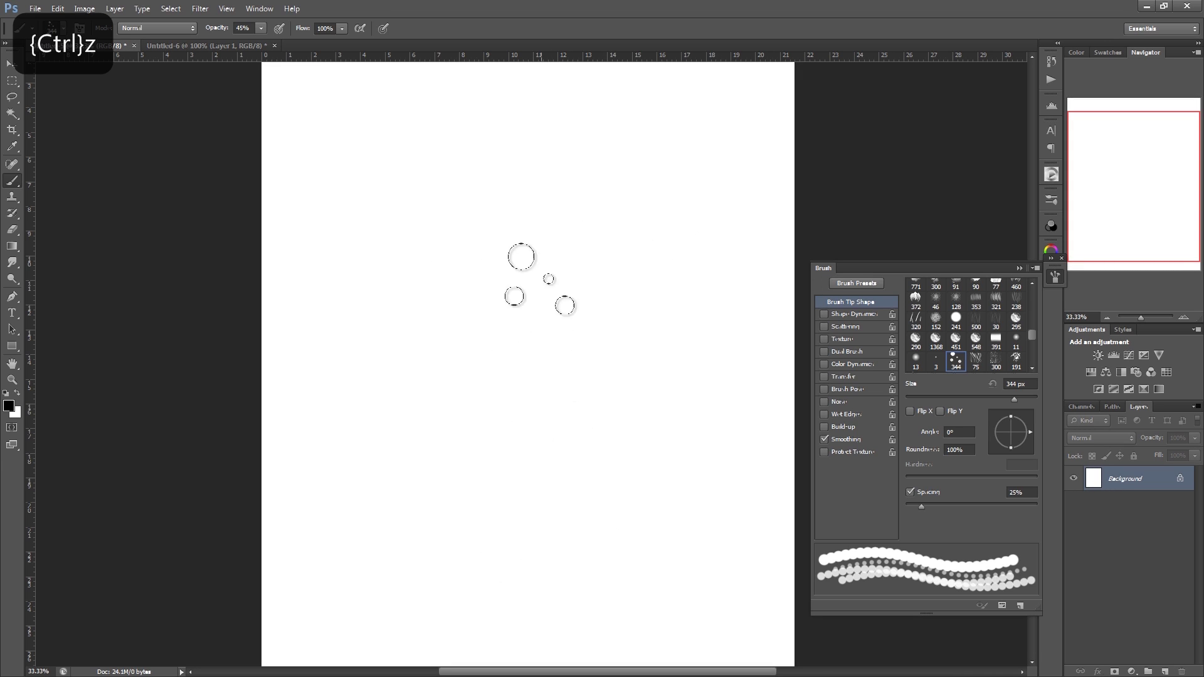
drag(542, 229, 552, 386)
drag(458, 342, 499, 498)
key(ctrl+z)
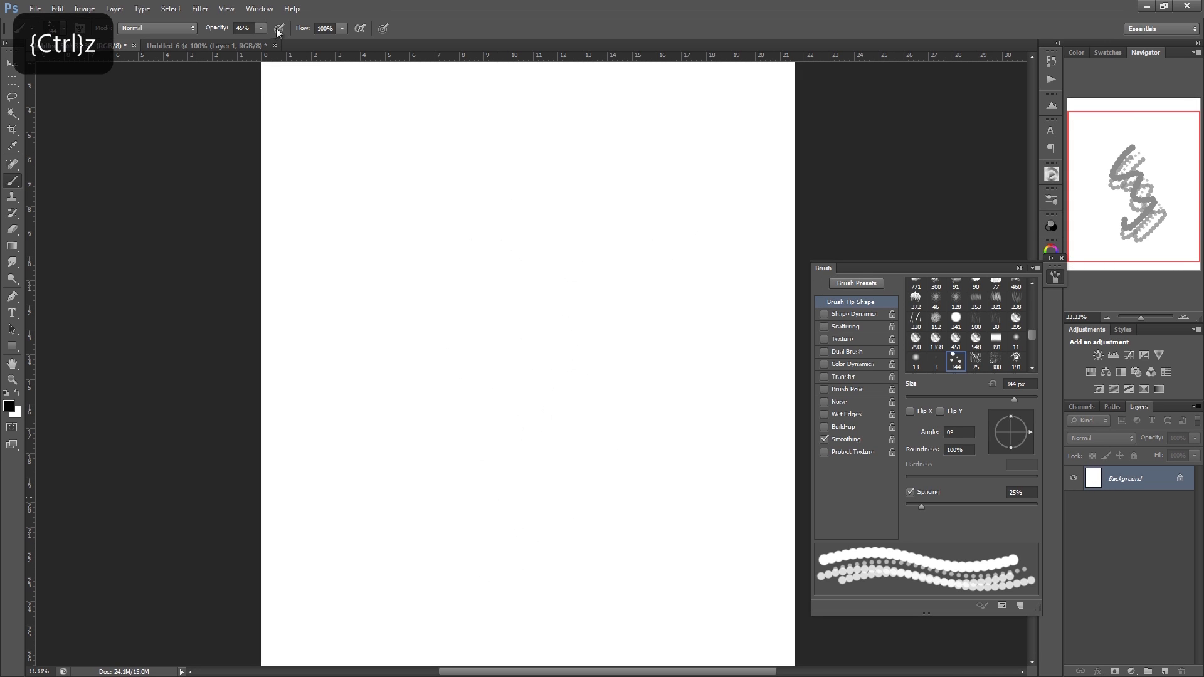
- Raise brush opacity to 100%, undo a zigzag test stroke, and hide the brush settings
click(261, 28)
drag(283, 45, 344, 46)
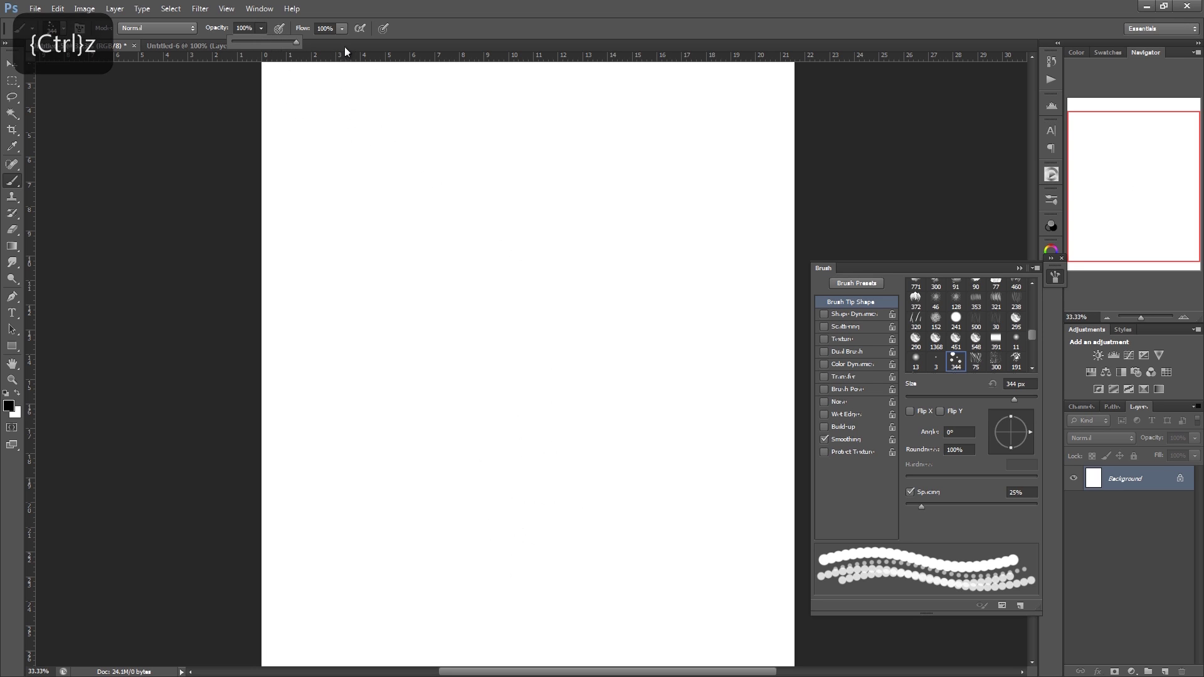
mouse_move(486, 178)
mouse_down()
mouse_move(524, 282)
mouse_move(376, 498)
mouse_move(344, 497)
mouse_up()
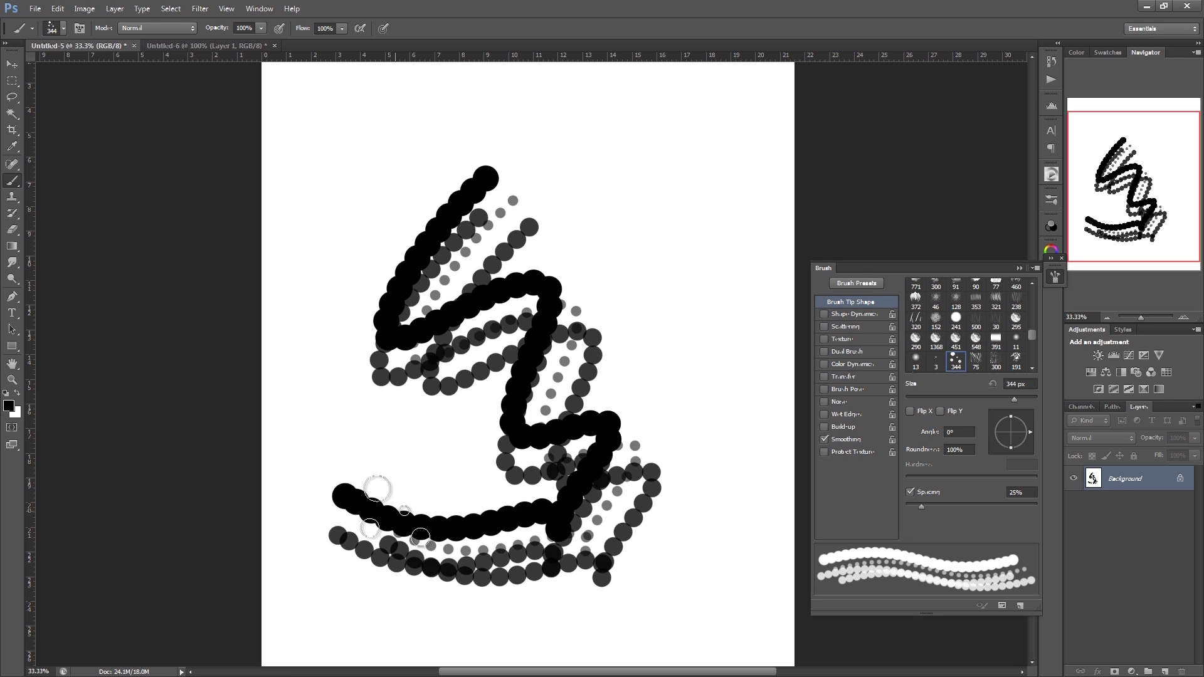
key(ctrl+z)
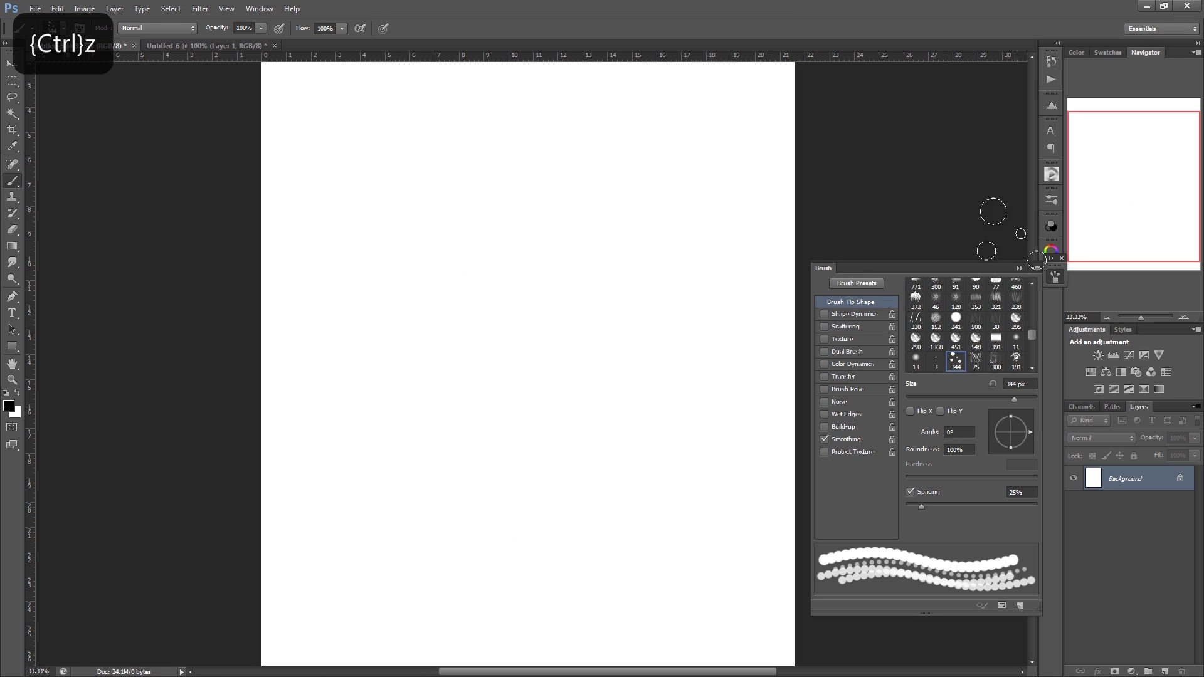
click(1053, 280)
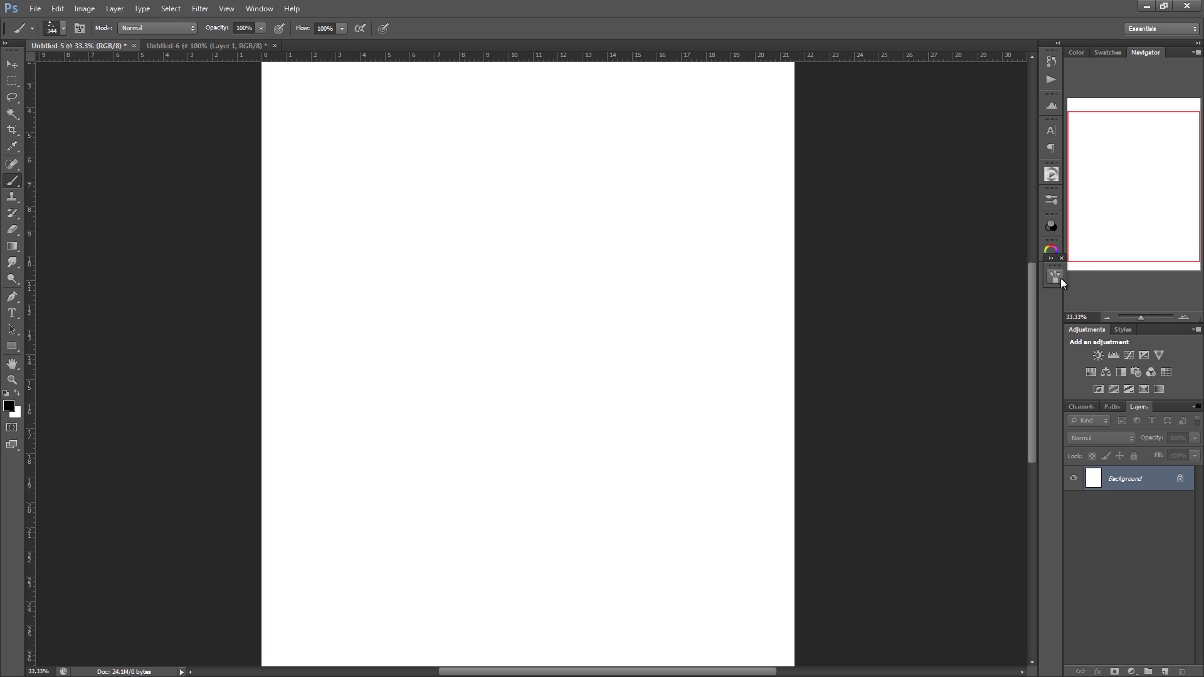
- Lower the dot brush's spacing to 2%, then paint and undo a looping test stroke
click(1058, 277)
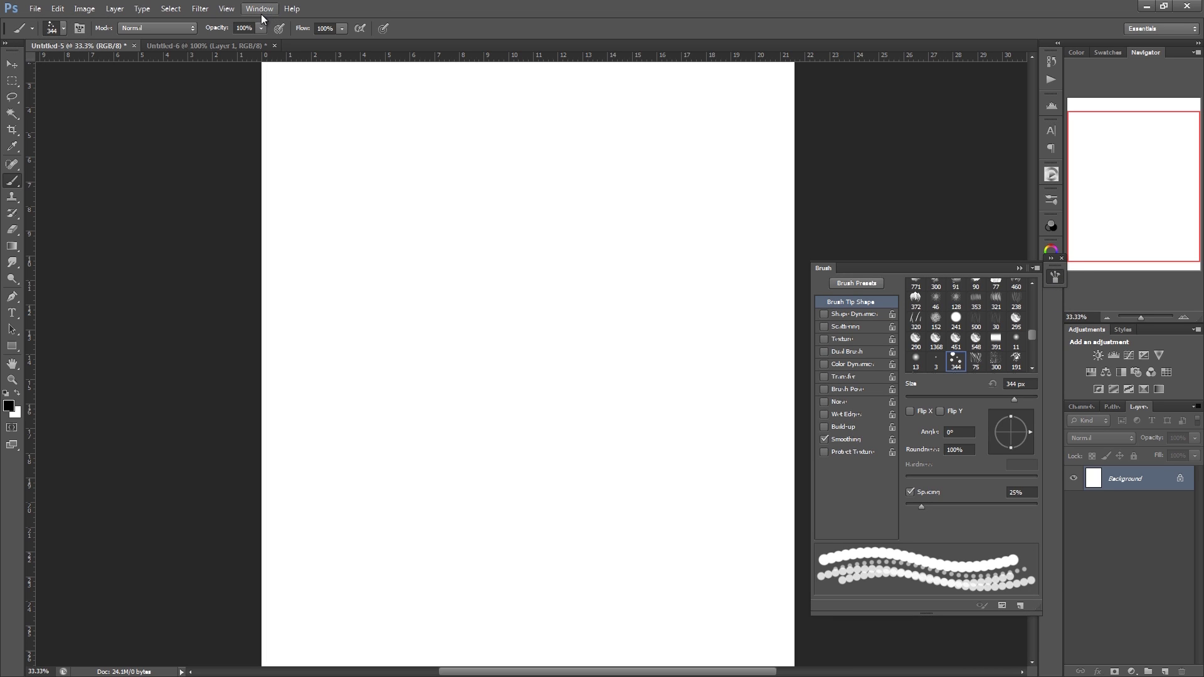
click(1056, 276)
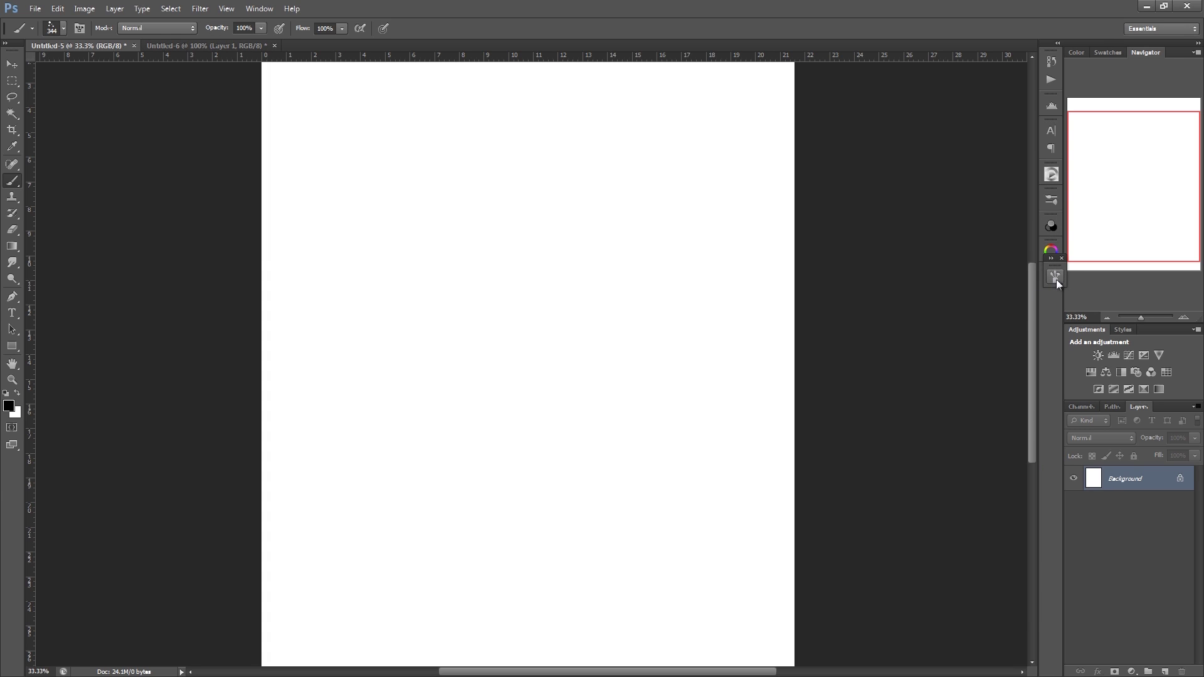
click(1056, 277)
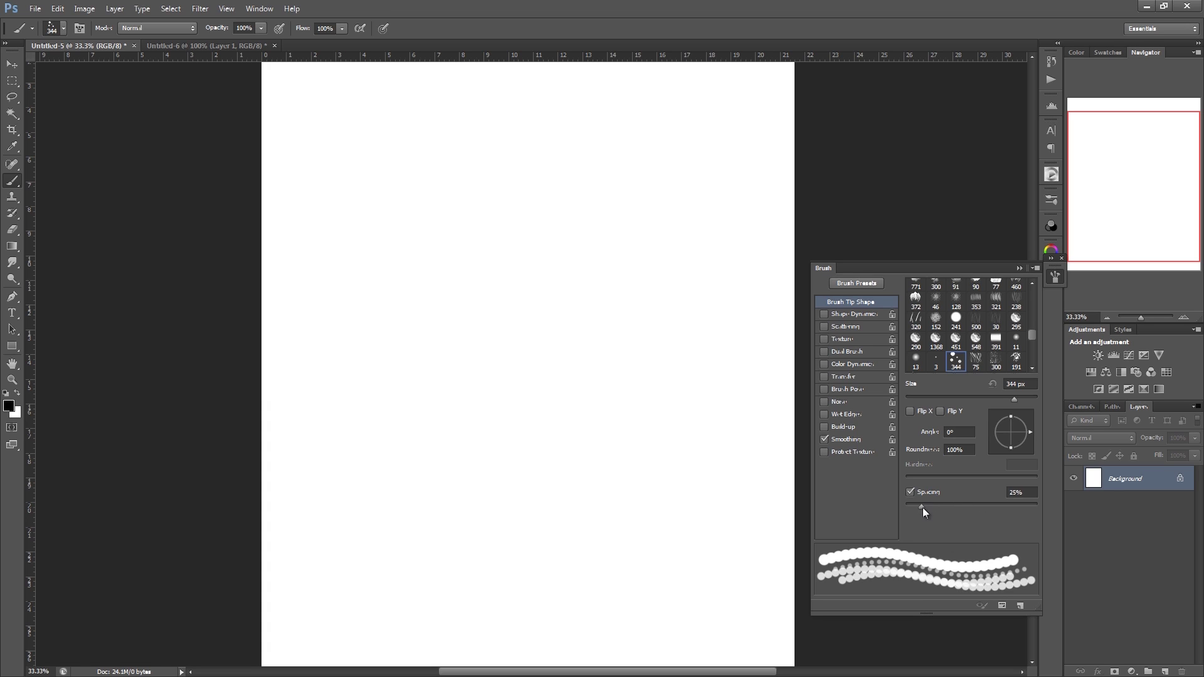
mouse_move(923, 507)
mouse_down()
mouse_move(952, 507)
mouse_move(908, 520)
mouse_up()
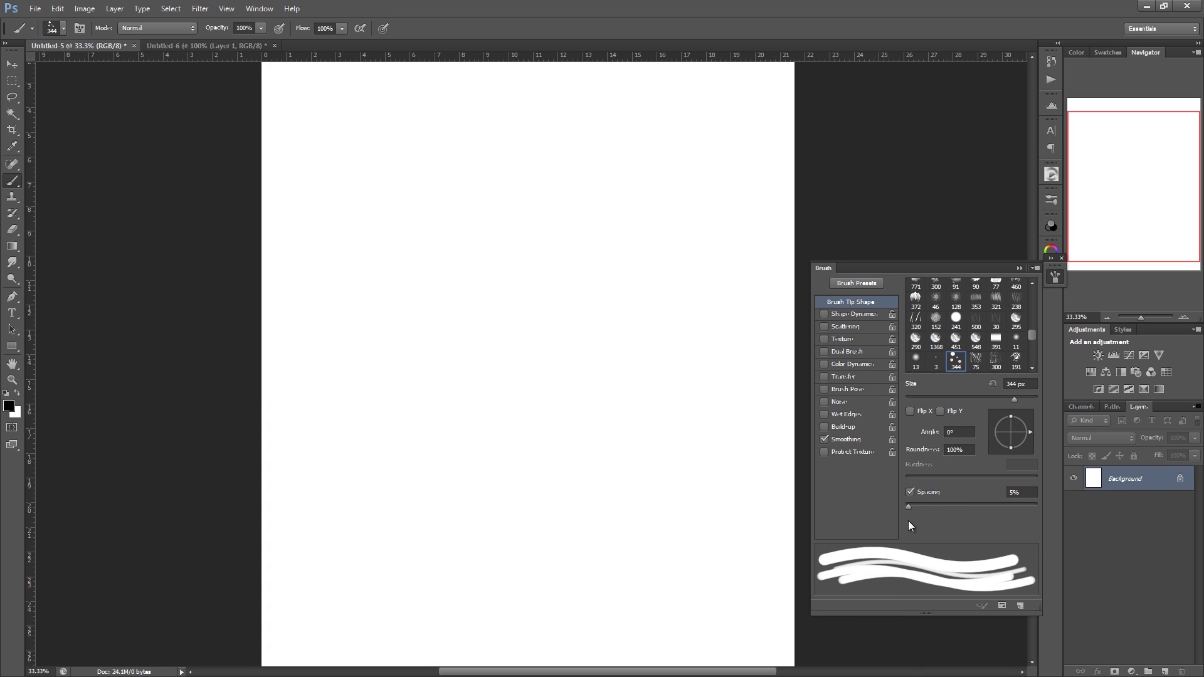
drag(907, 506, 907, 513)
click(374, 500)
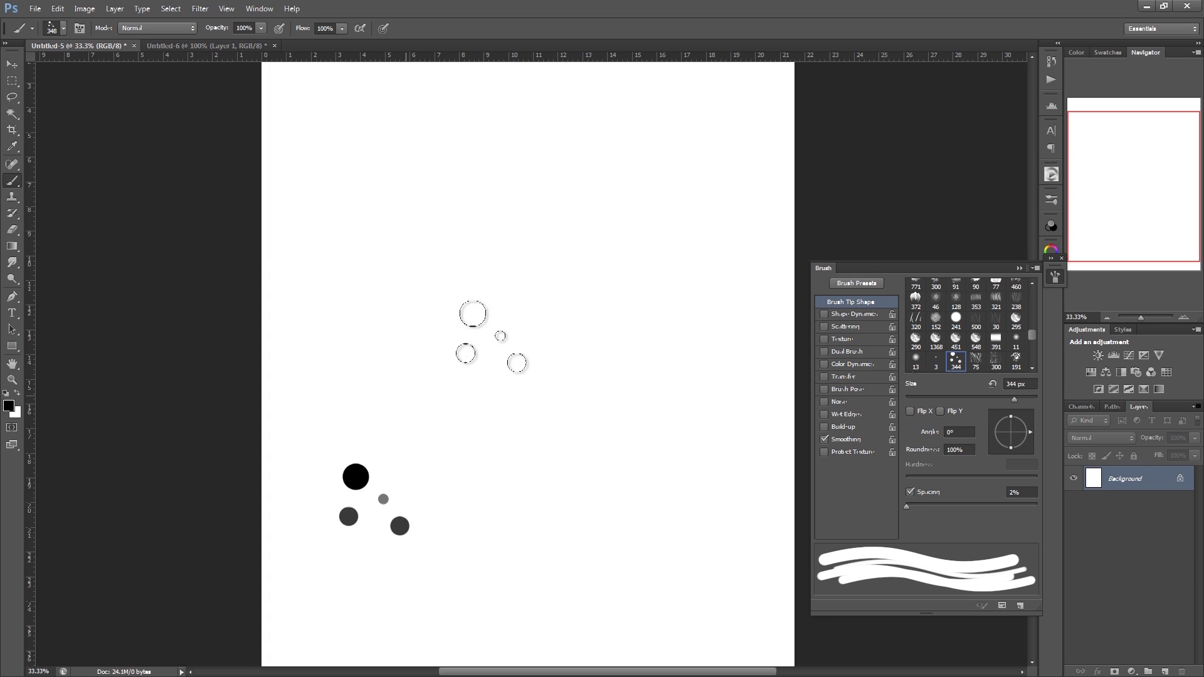
mouse_move(374, 500)
mouse_down()
mouse_move(596, 283)
mouse_move(434, 528)
mouse_up()
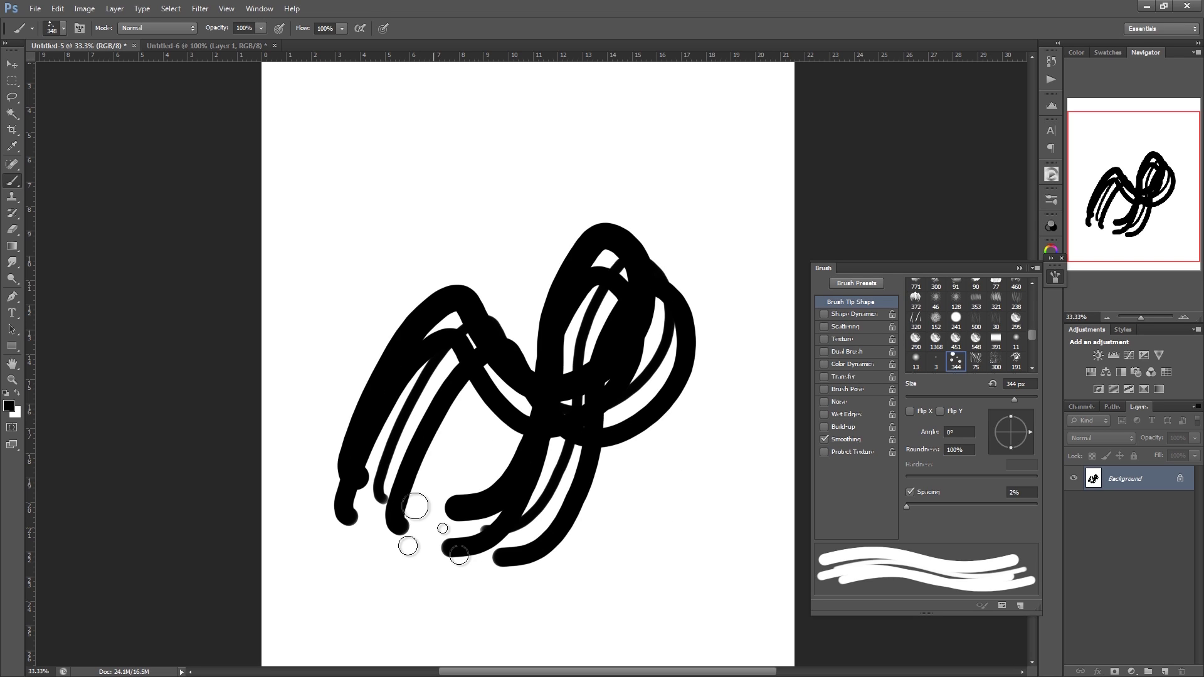
key(ctrl+z)
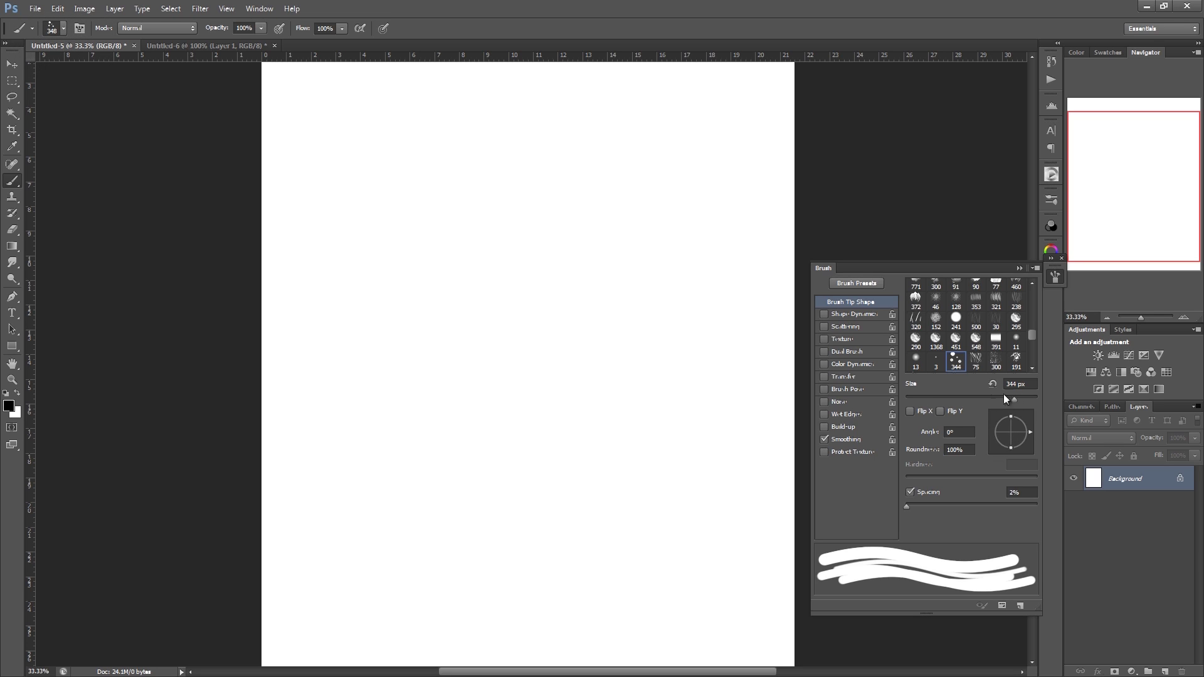
- Enable Shape Dynamics with Pen Pressure control and 27% minimum diameter, plus Transfer
click(824, 314)
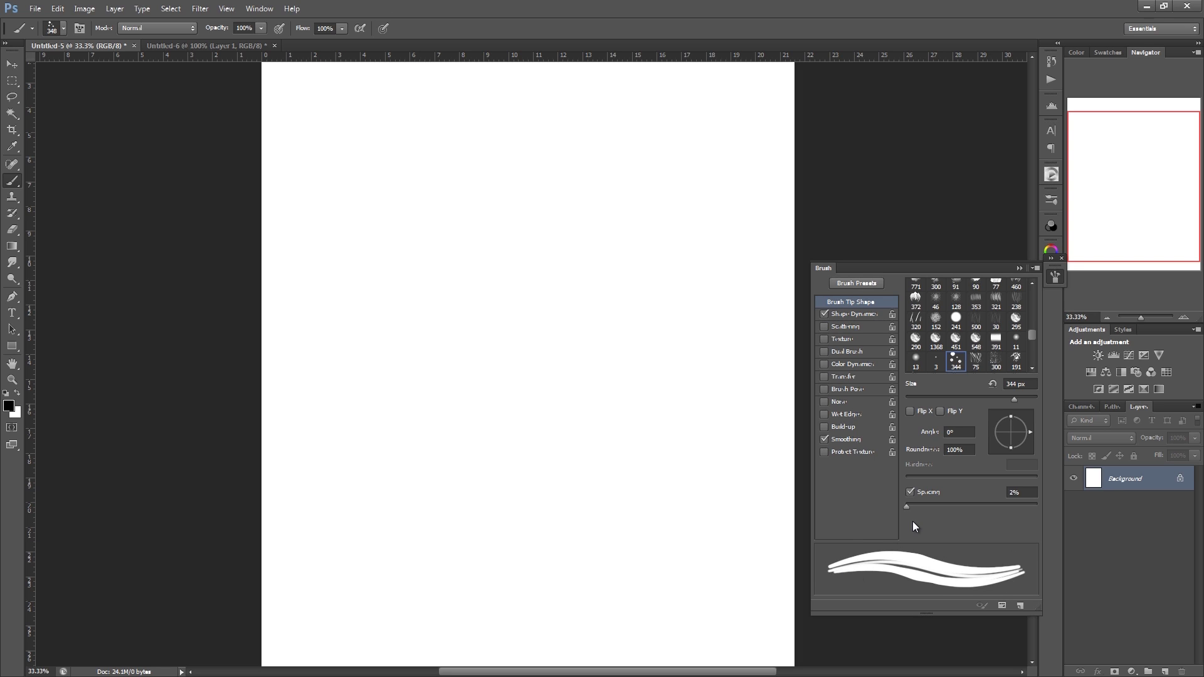
click(856, 314)
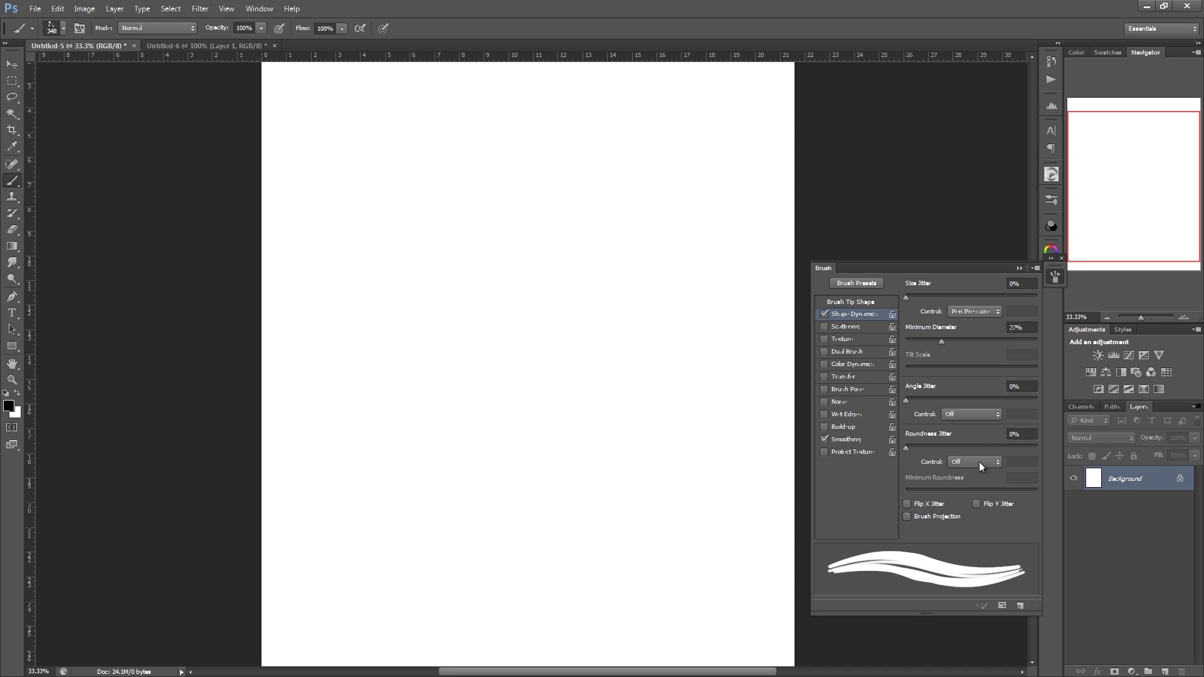
click(824, 376)
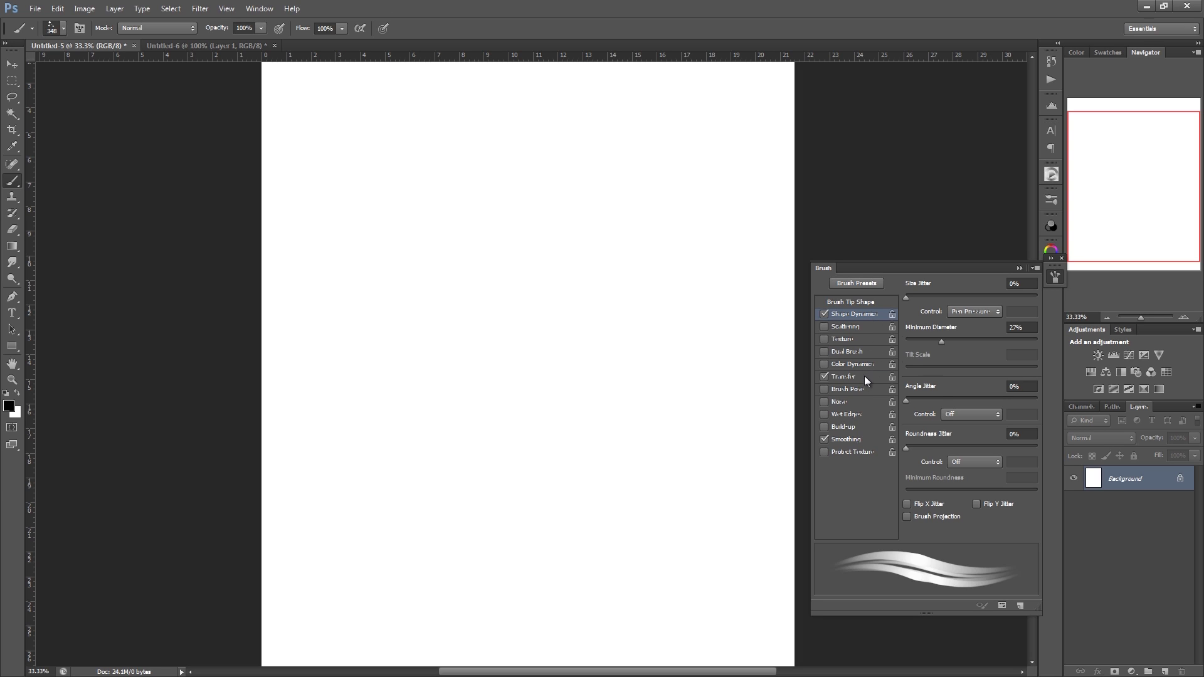
click(864, 375)
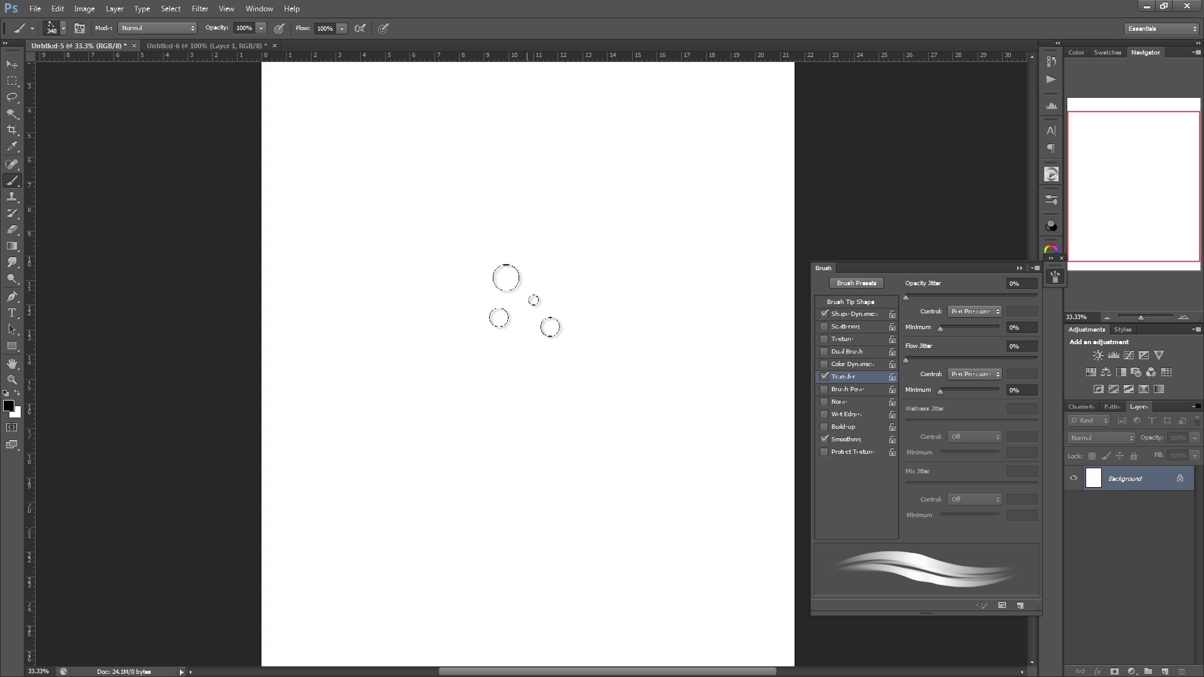
- Paint pressure-sensitive S-shaped and looping test strokes, then undo them
mouse_move(525, 296)
mouse_down()
mouse_move(500, 403)
mouse_move(517, 519)
mouse_up()
mouse_move(407, 511)
mouse_down()
mouse_move(447, 392)
mouse_move(557, 270)
mouse_move(439, 277)
mouse_move(335, 352)
mouse_move(418, 219)
mouse_move(547, 252)
mouse_move(550, 389)
mouse_move(688, 311)
mouse_move(577, 215)
mouse_move(458, 331)
mouse_move(390, 270)
mouse_move(645, 129)
mouse_move(532, 203)
mouse_move(482, 519)
mouse_move(635, 483)
mouse_move(690, 506)
mouse_move(530, 583)
mouse_move(368, 621)
mouse_move(340, 573)
mouse_move(367, 425)
mouse_move(351, 398)
mouse_up()
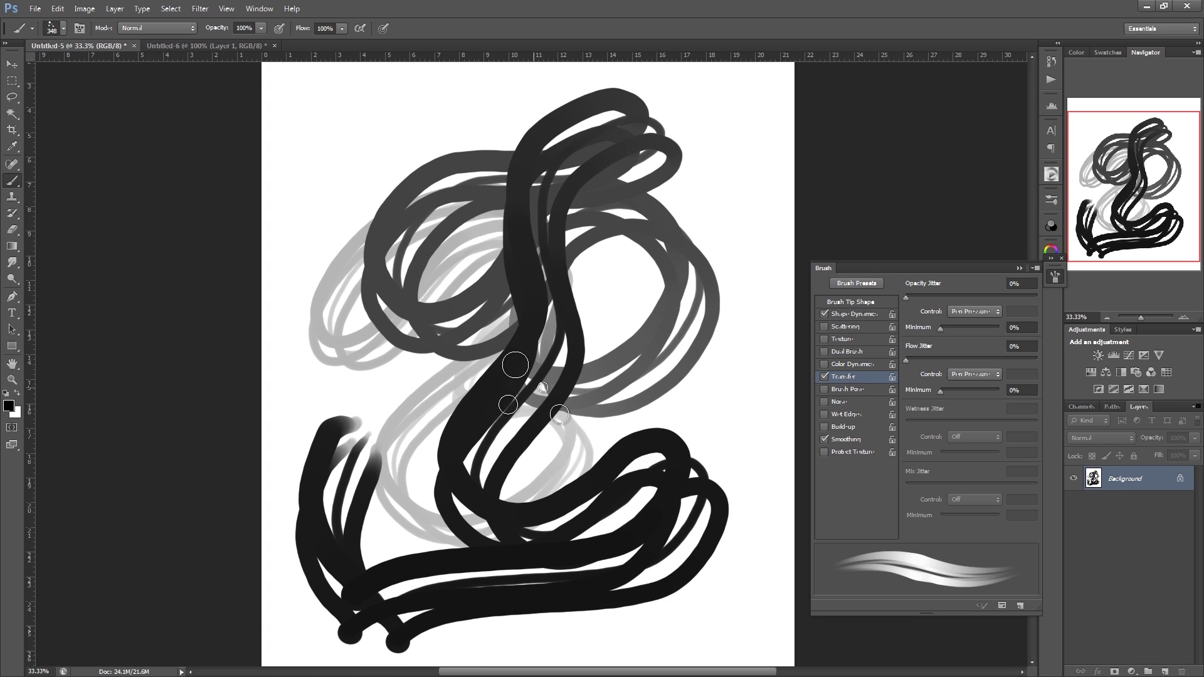
key(ctrl+z)
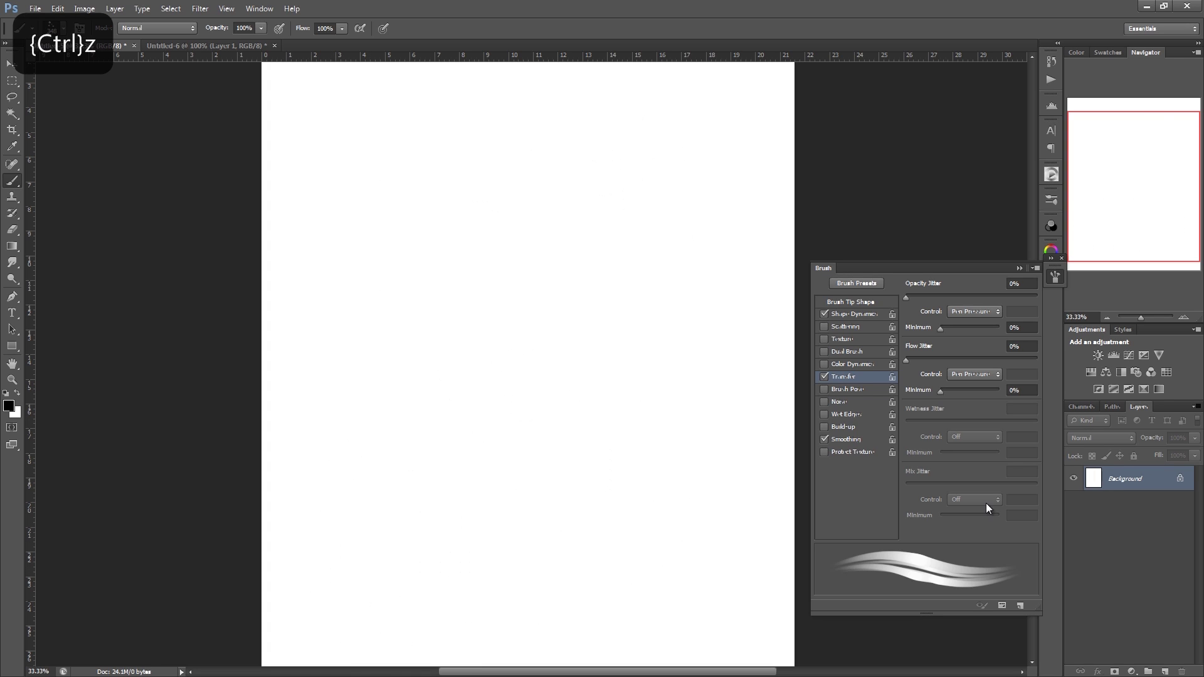
- Save the current brush as a new preset named 'hair brush' and collapse the Brush panel
click(1020, 605)
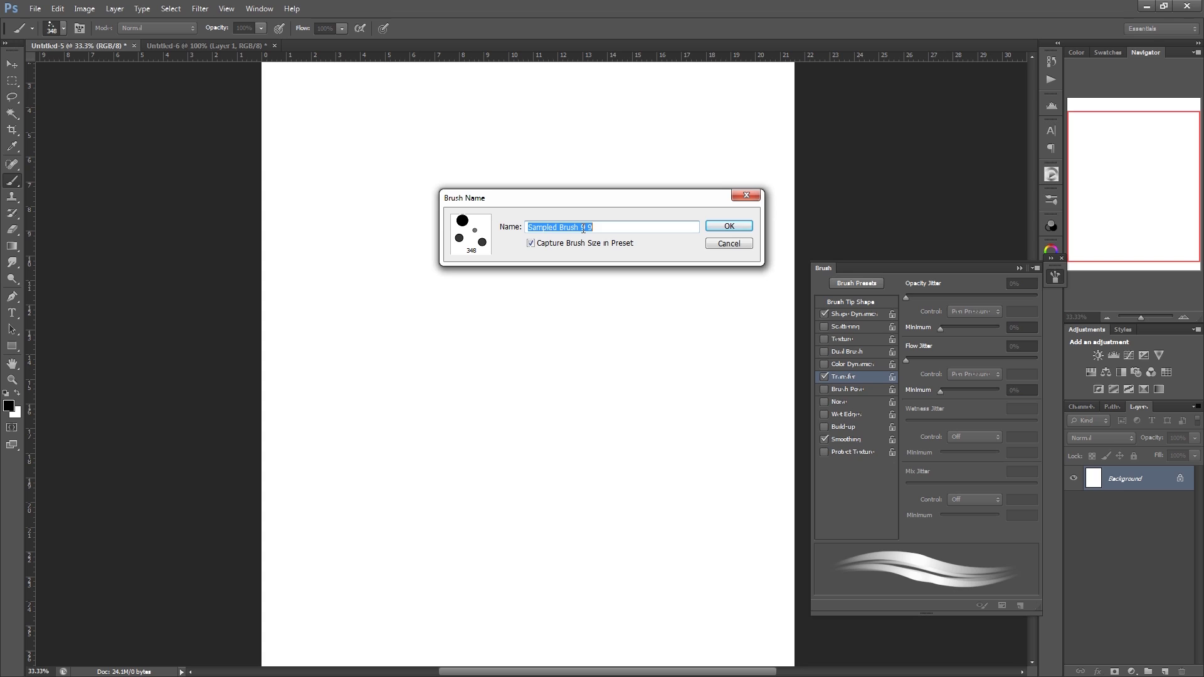
text(hair brush)
click(741, 226)
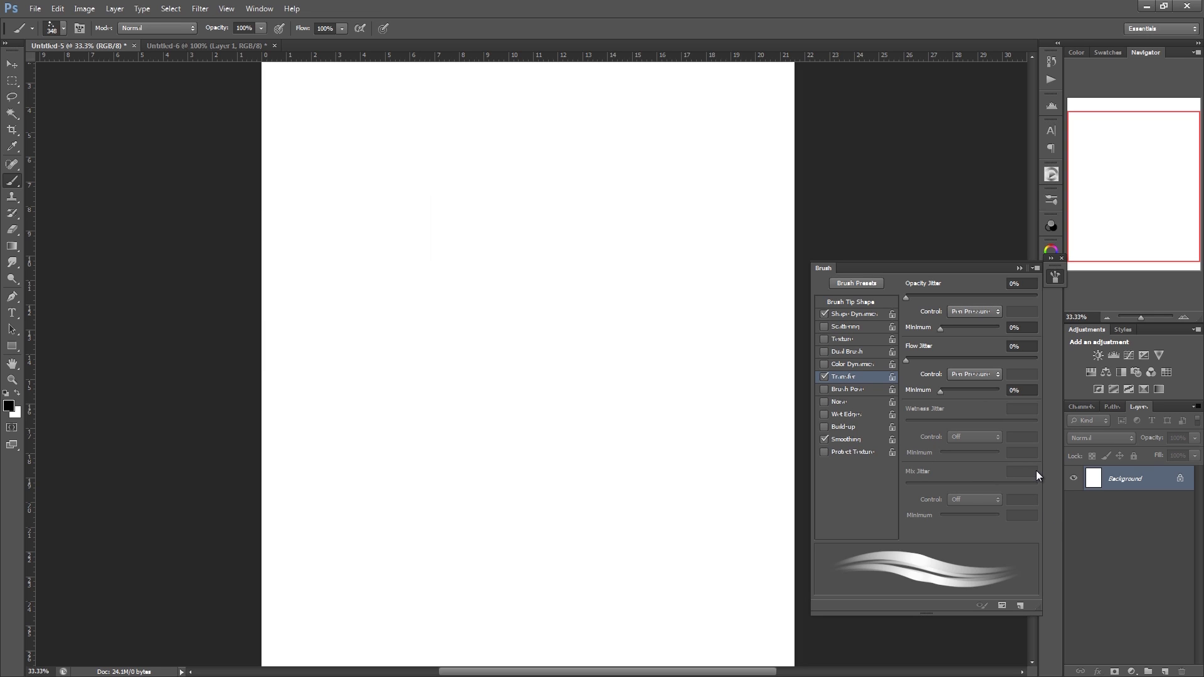
click(1019, 268)
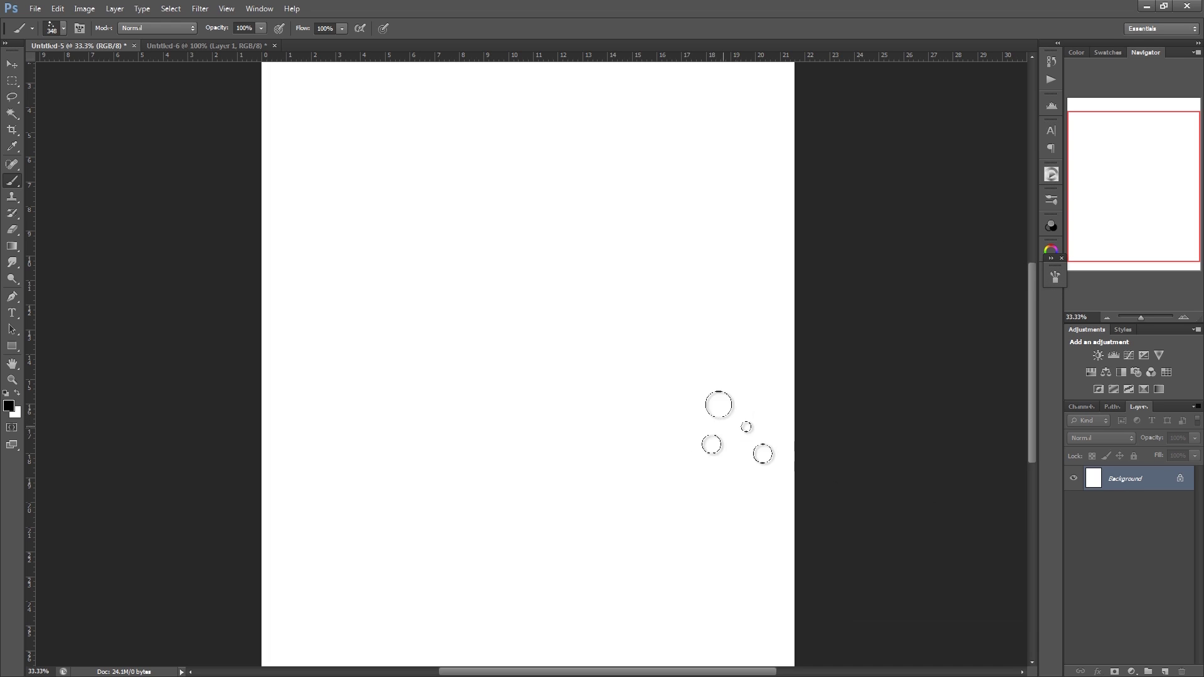
- Add Layer 1, shrink the hair brush to 250 px, and undo three curved test strokes
click(1163, 670)
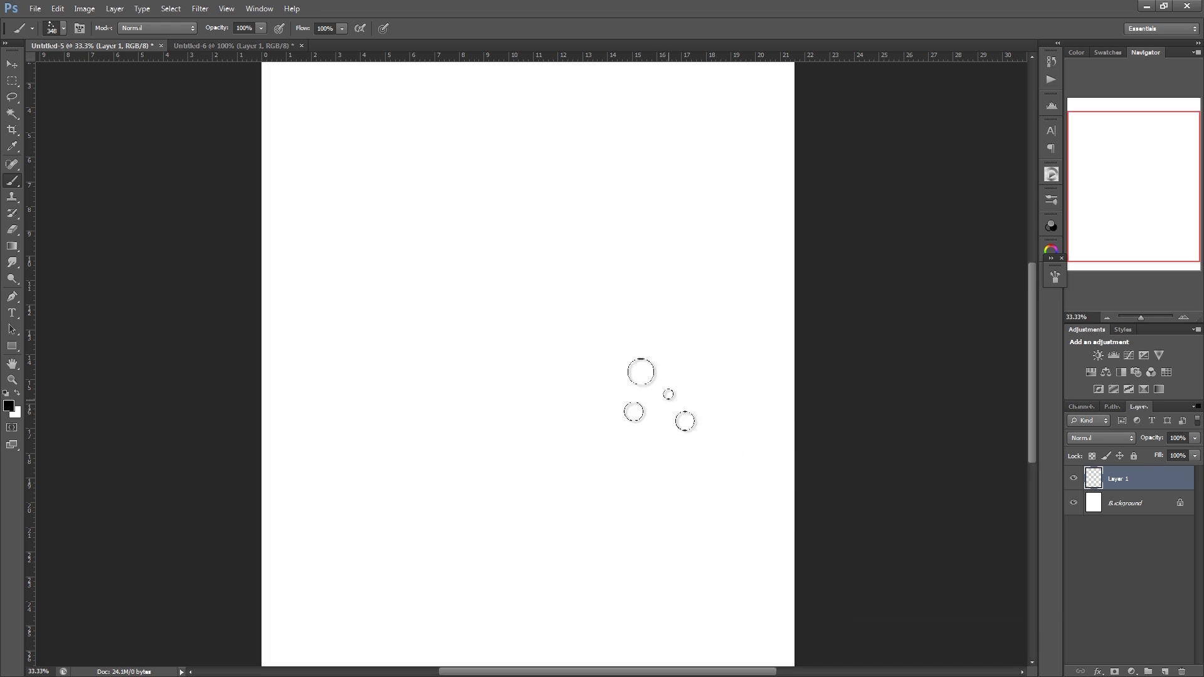
key(bracketleft)
key(bracketleft)
mouse_move(456, 289)
mouse_down()
mouse_move(521, 323)
mouse_move(565, 435)
mouse_move(447, 580)
mouse_up()
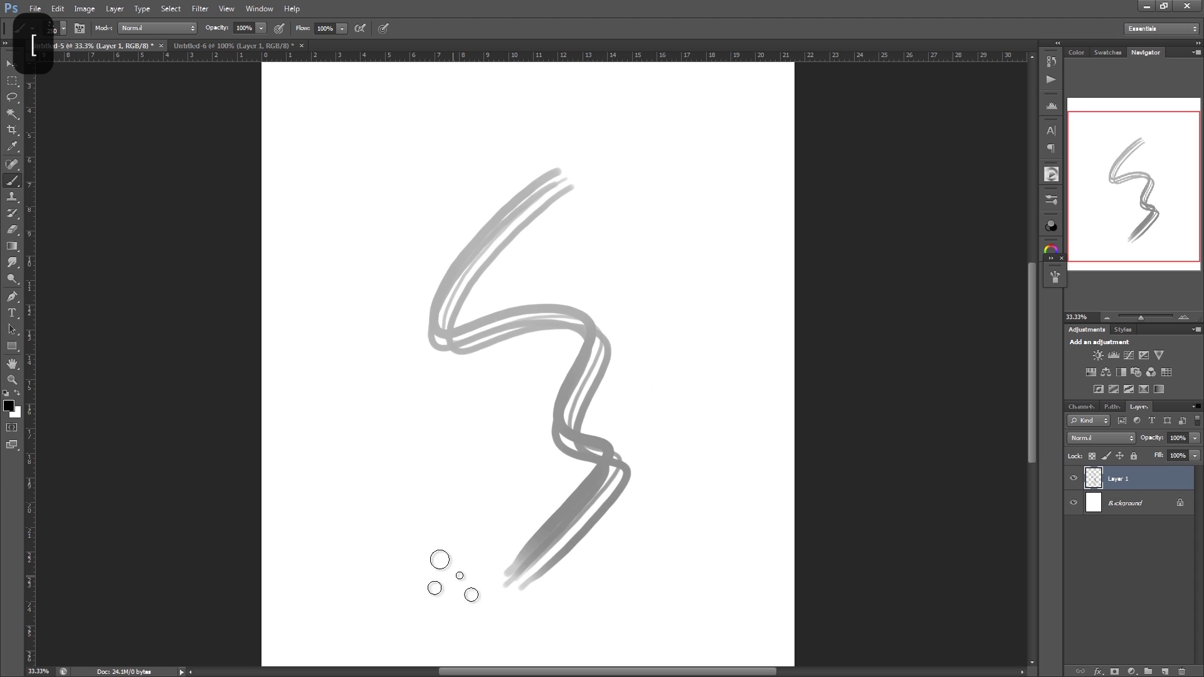
key(ctrl+z)
drag(506, 200, 441, 543)
key(ctrl+z)
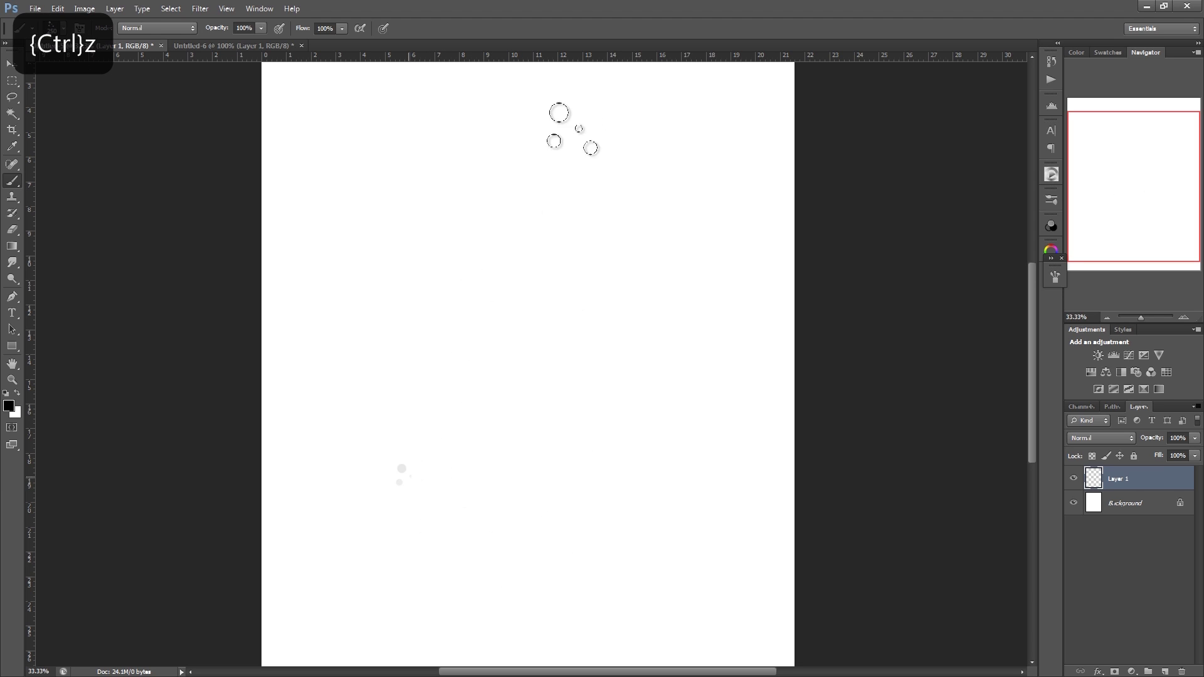
drag(533, 175, 410, 483)
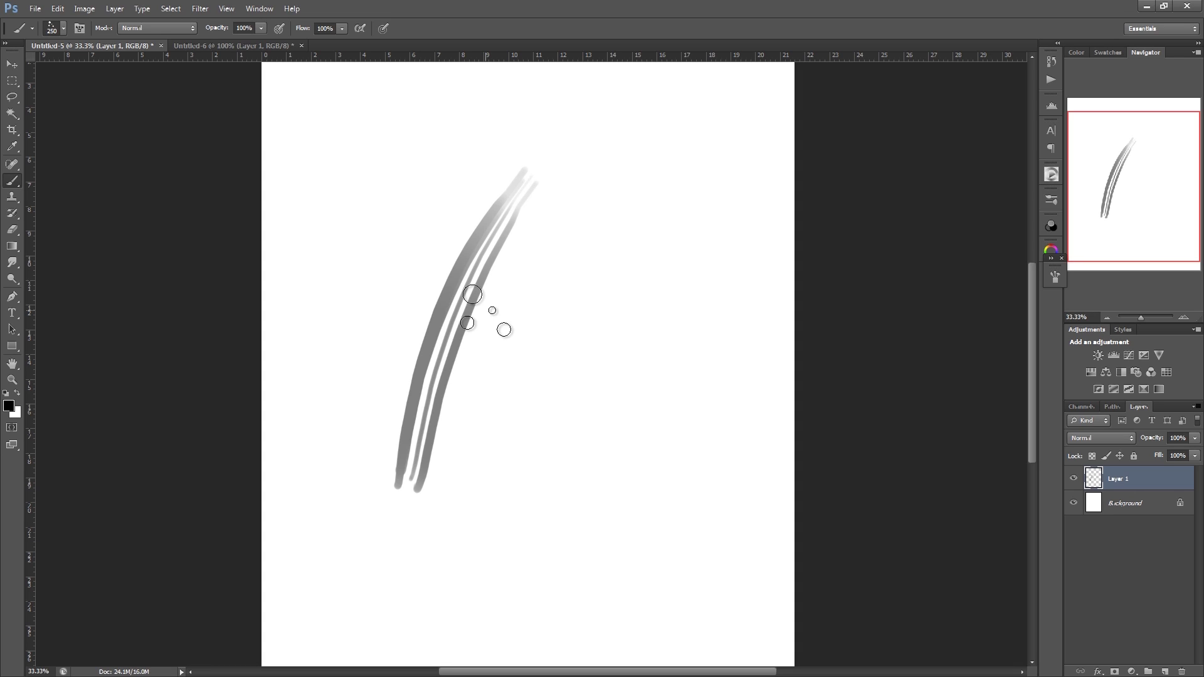
key(ctrl+z)
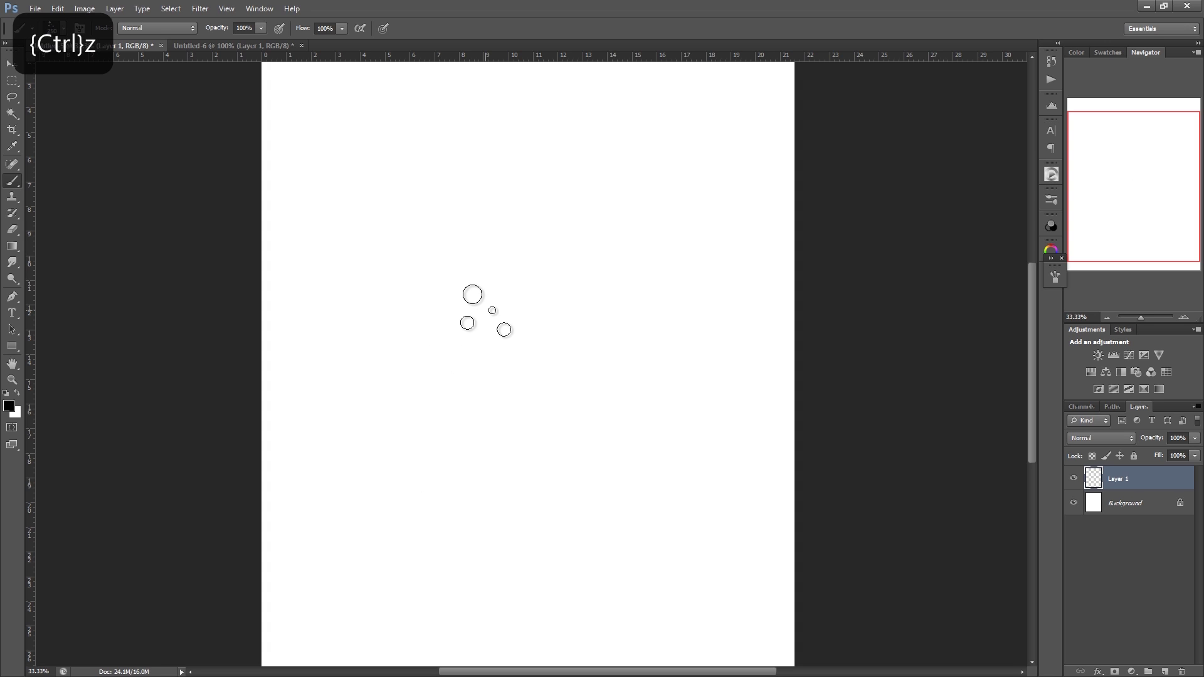
right_click(619, 370)
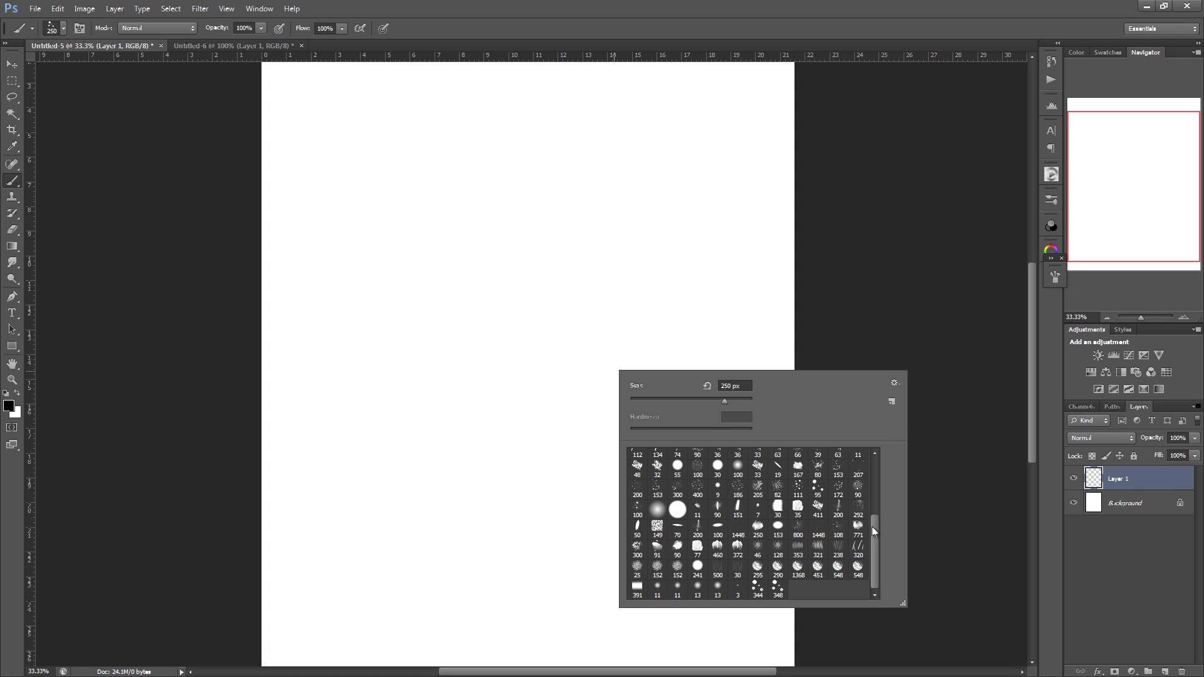
- Select the 348 px hair brush preset and undo a zigzag test stroke
click(779, 592)
mouse_move(574, 276)
mouse_down()
mouse_move(532, 348)
mouse_move(571, 577)
mouse_move(580, 564)
mouse_up()
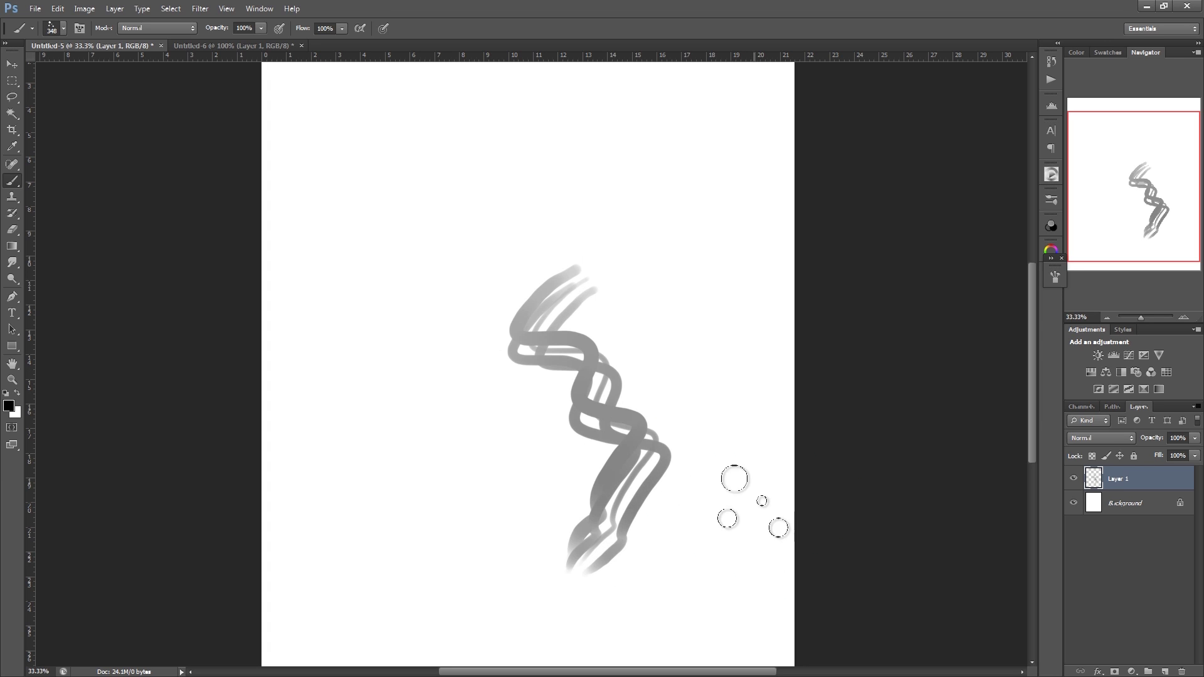
key(ctrl+z)
- Switch to a soft round brush, raise its hardness to 43%, and undo a test stroke
right_click(734, 489)
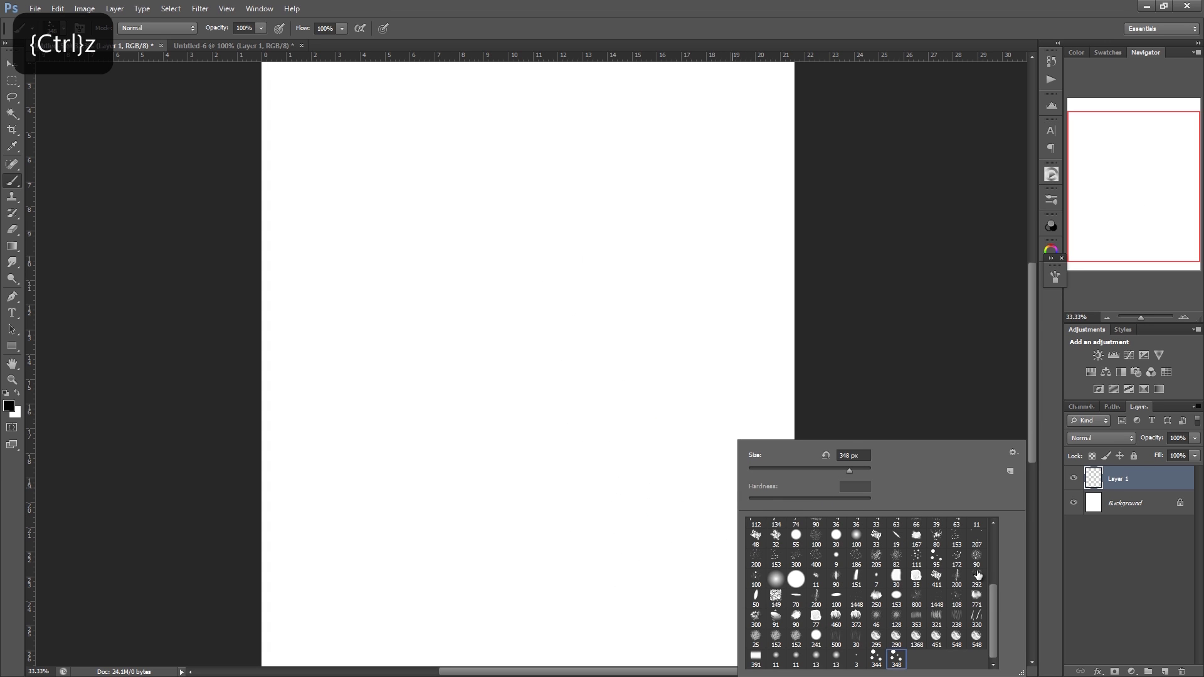
drag(994, 599, 994, 543)
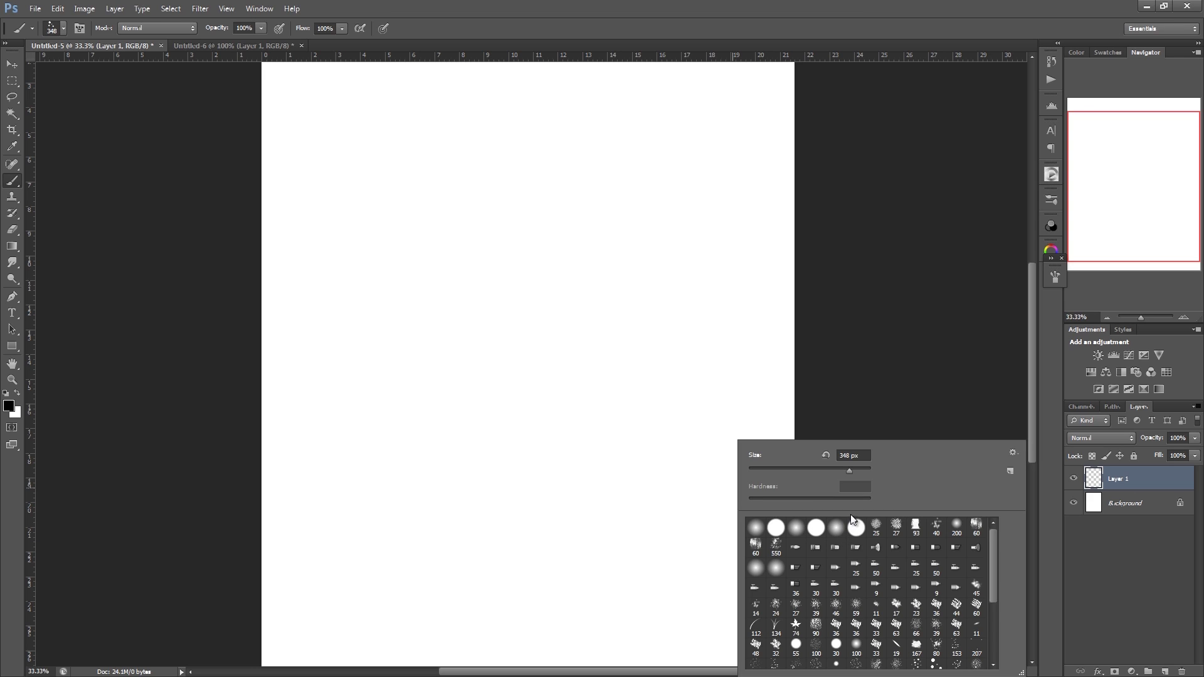
click(840, 527)
click(1054, 278)
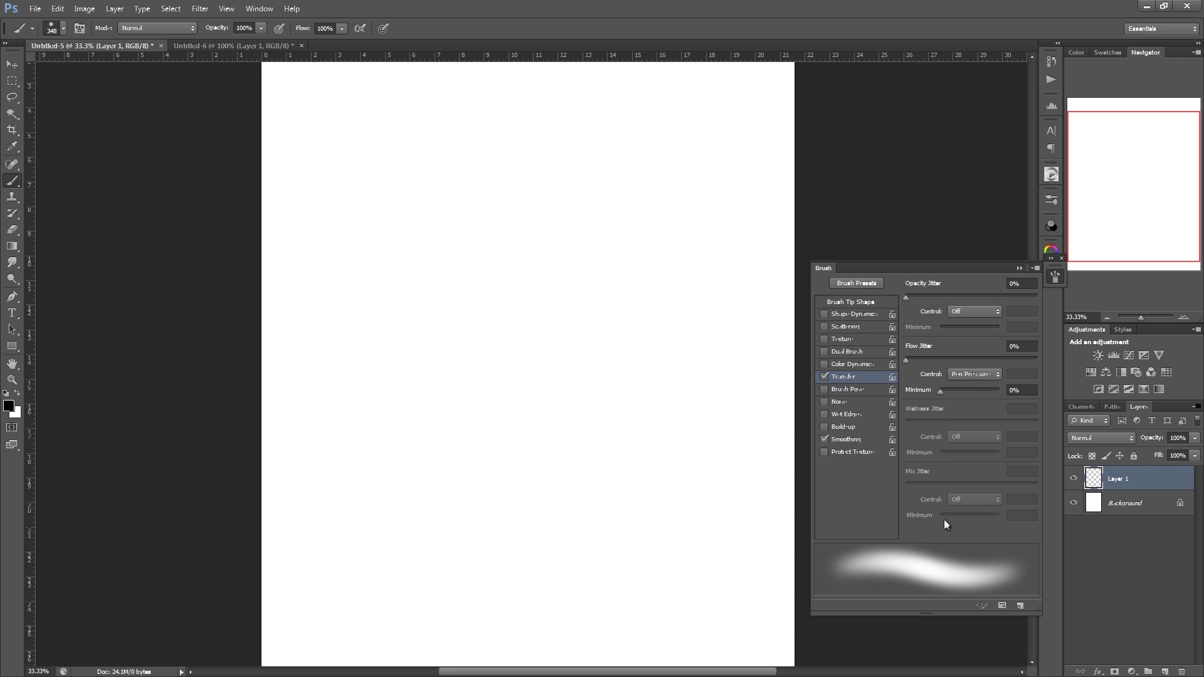
click(852, 303)
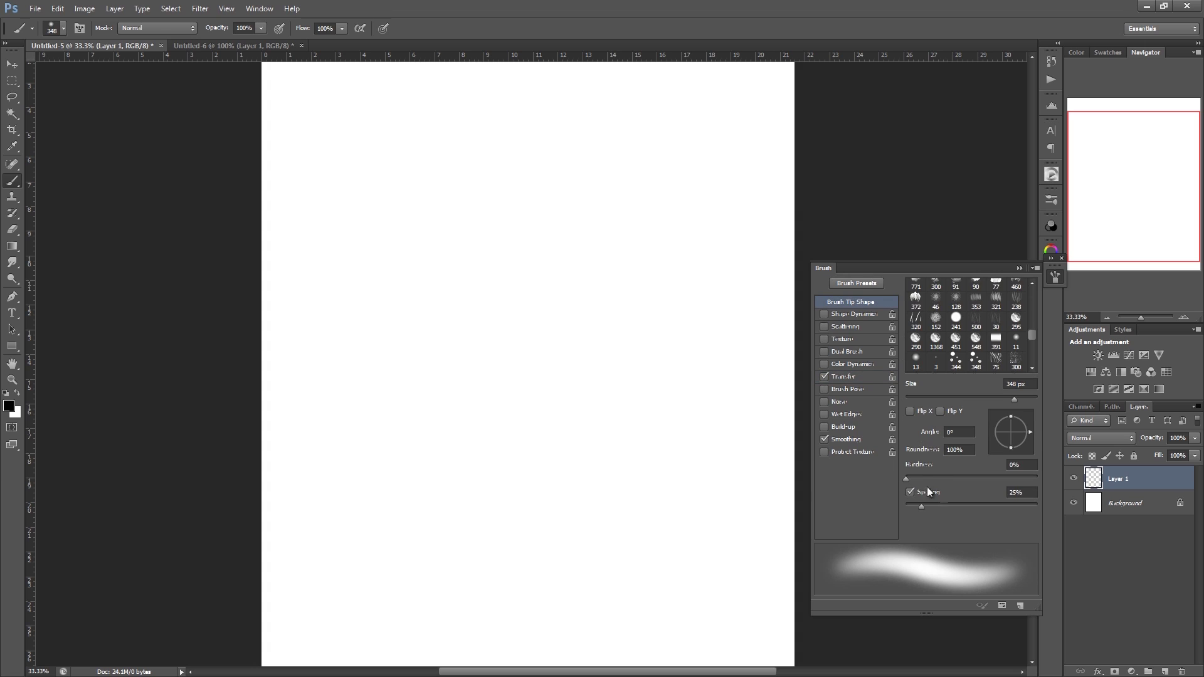
drag(929, 482, 962, 479)
mouse_move(570, 333)
mouse_down()
mouse_move(611, 449)
mouse_move(619, 547)
mouse_up()
key(ctrl+z)
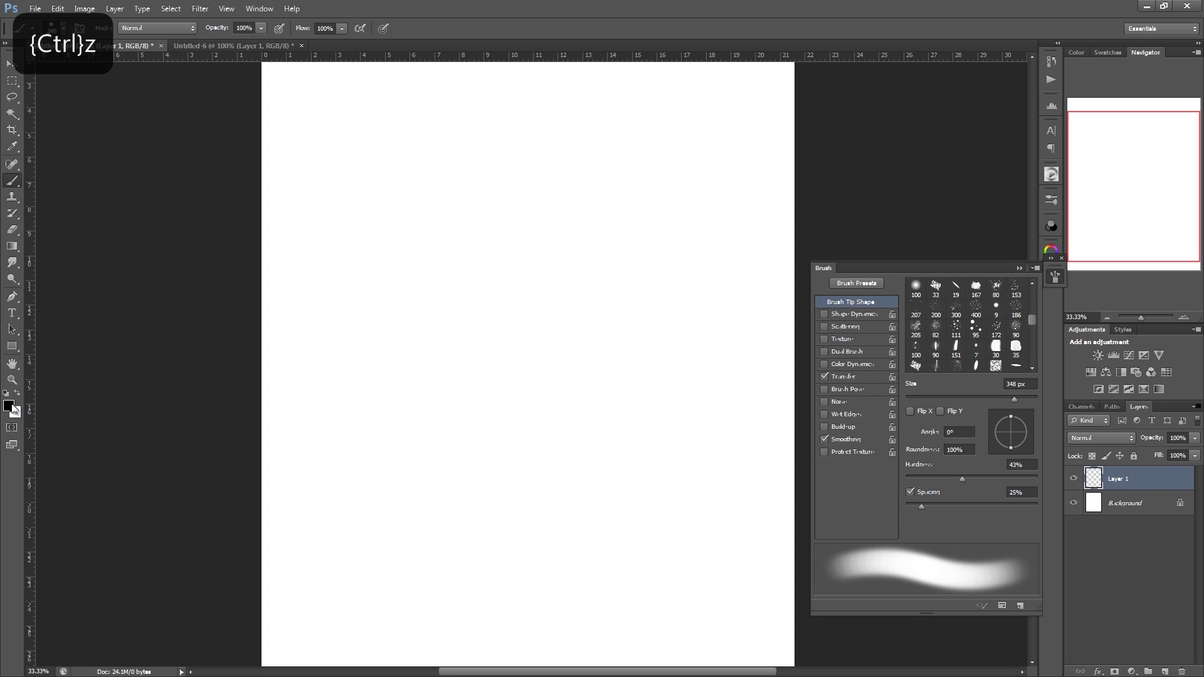
click(9, 406)
- Paint a rich brown dab, then a lighter brown (765228) dab above it
drag(592, 533, 592, 522)
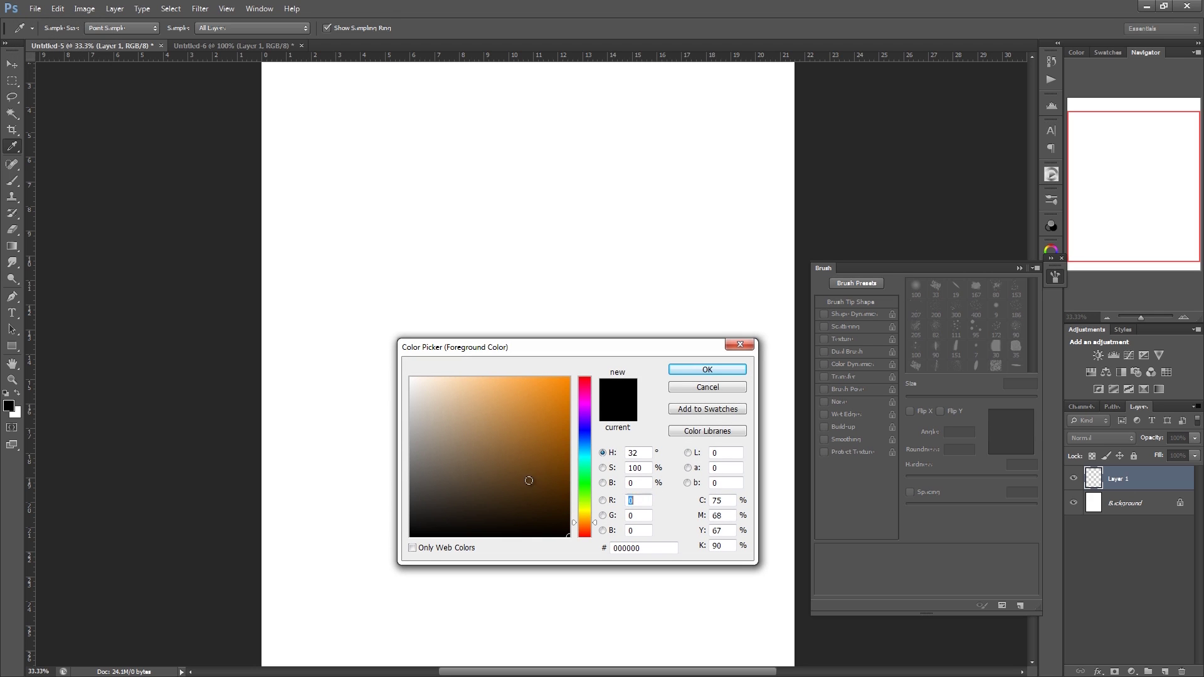
mouse_move(528, 481)
mouse_down()
mouse_move(548, 467)
mouse_move(552, 482)
mouse_up()
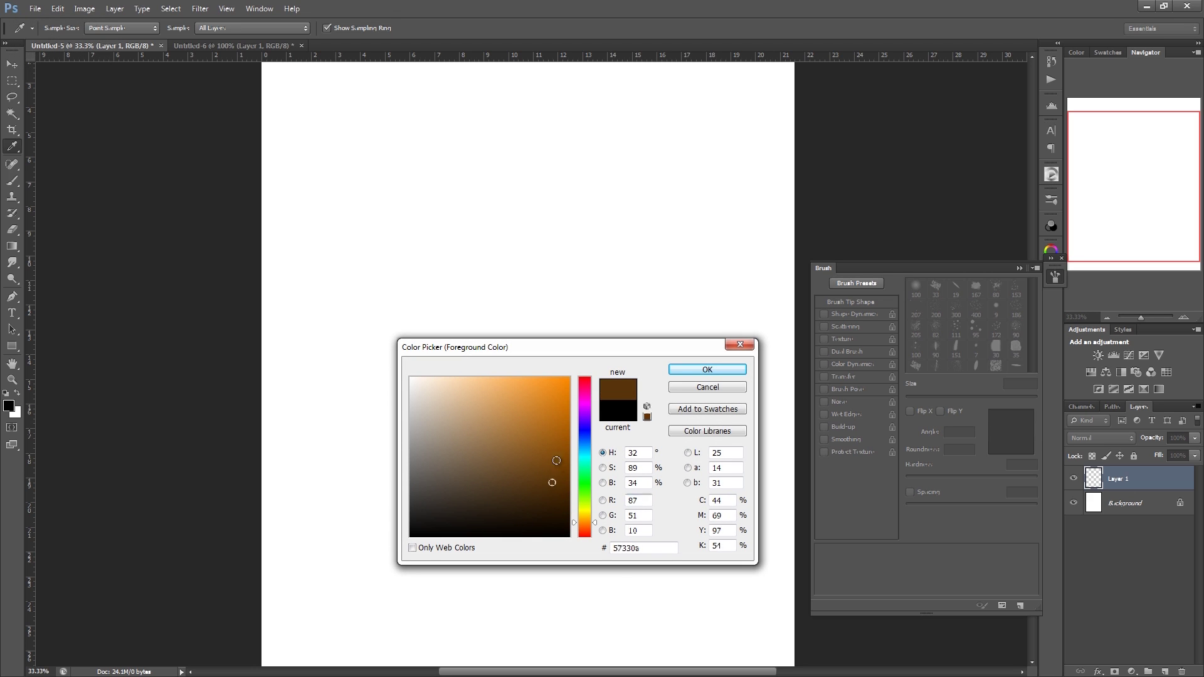
click(705, 370)
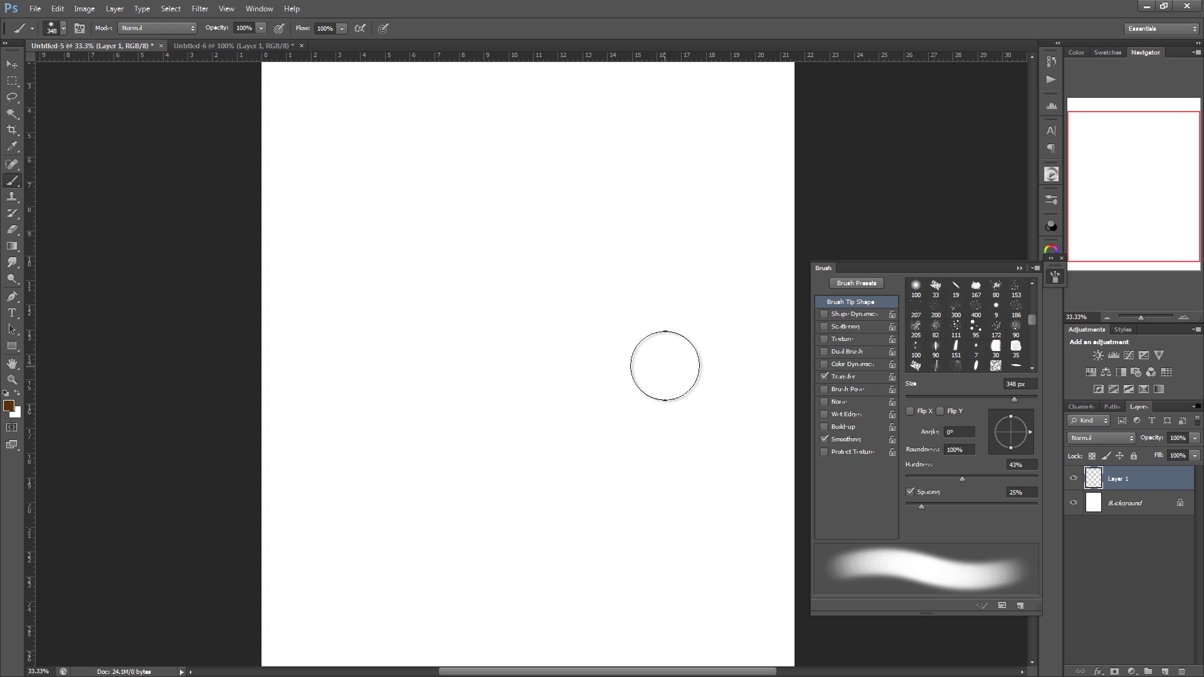
click(672, 358)
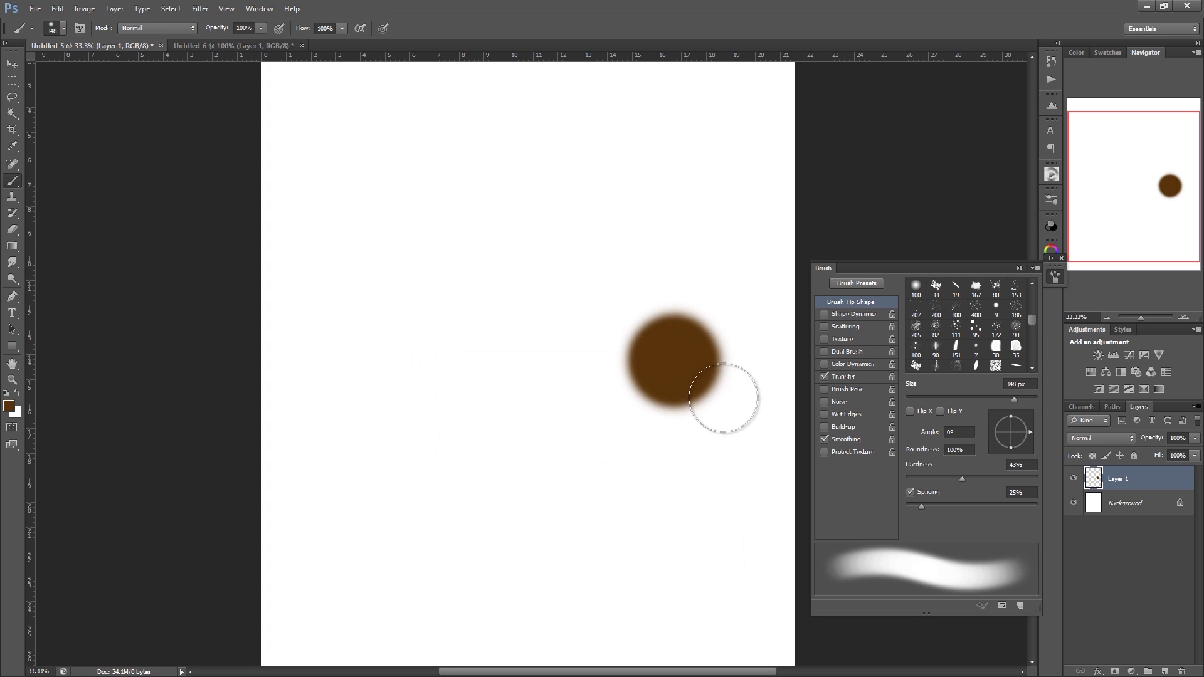
click(9, 406)
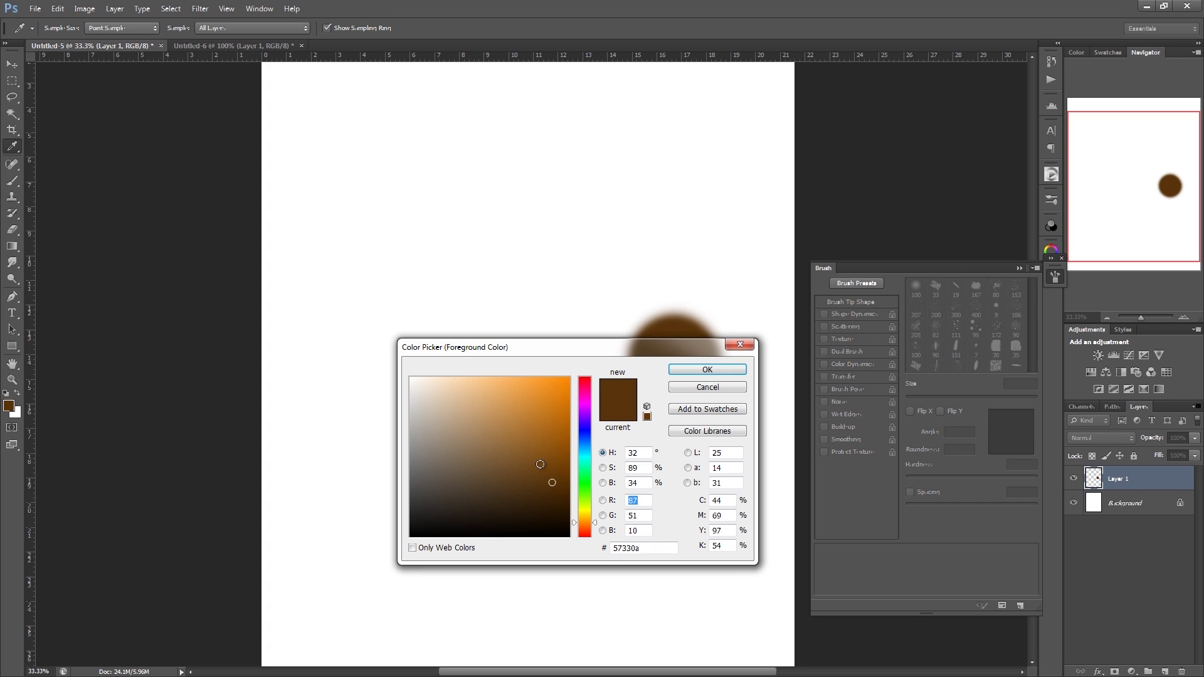
drag(540, 464, 515, 463)
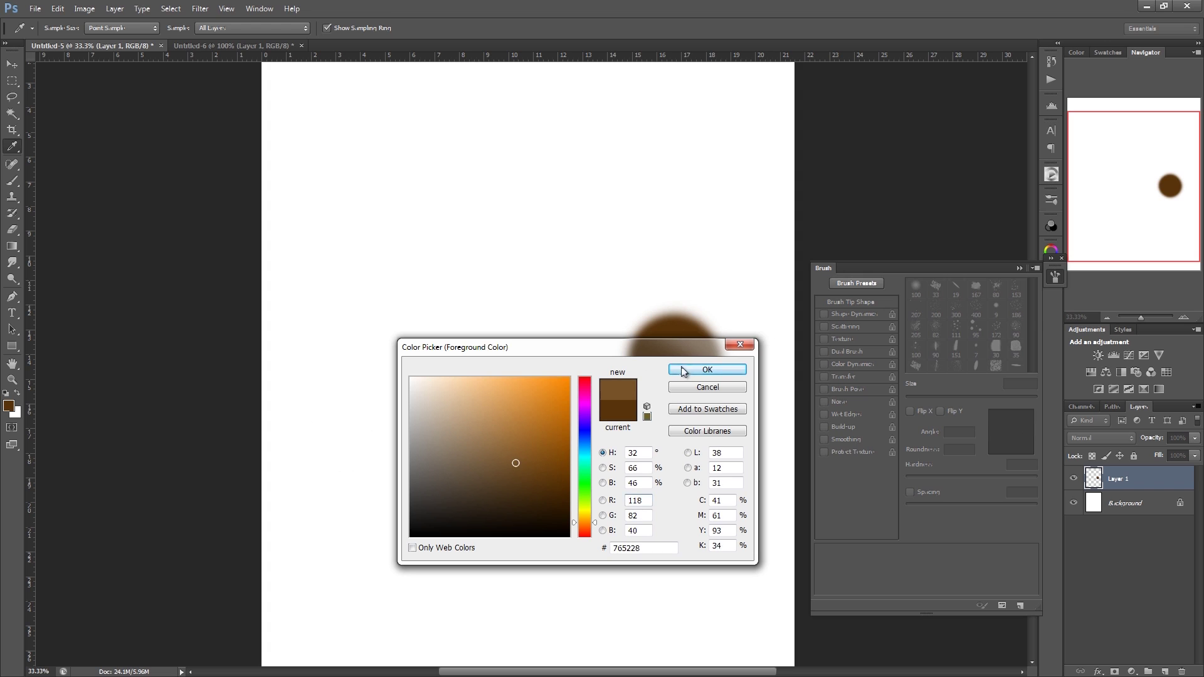
click(683, 371)
drag(665, 281, 660, 273)
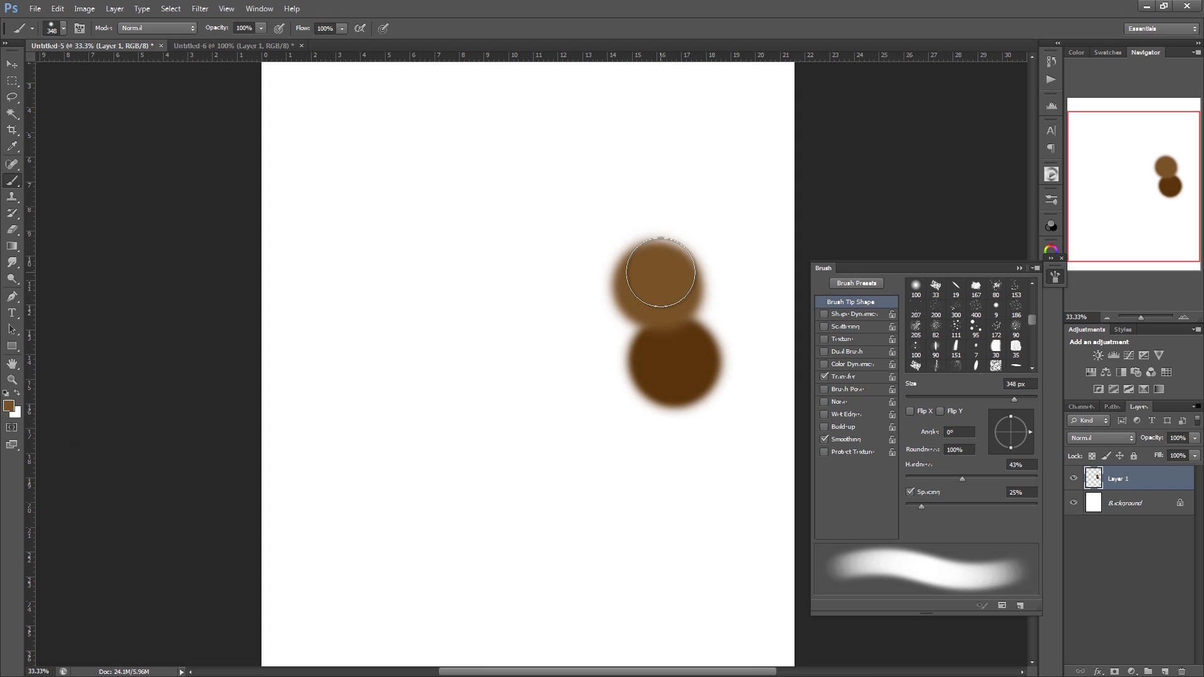
- Paint a dark brown (2e1b05) dab below and a tan dab above the others
click(8, 407)
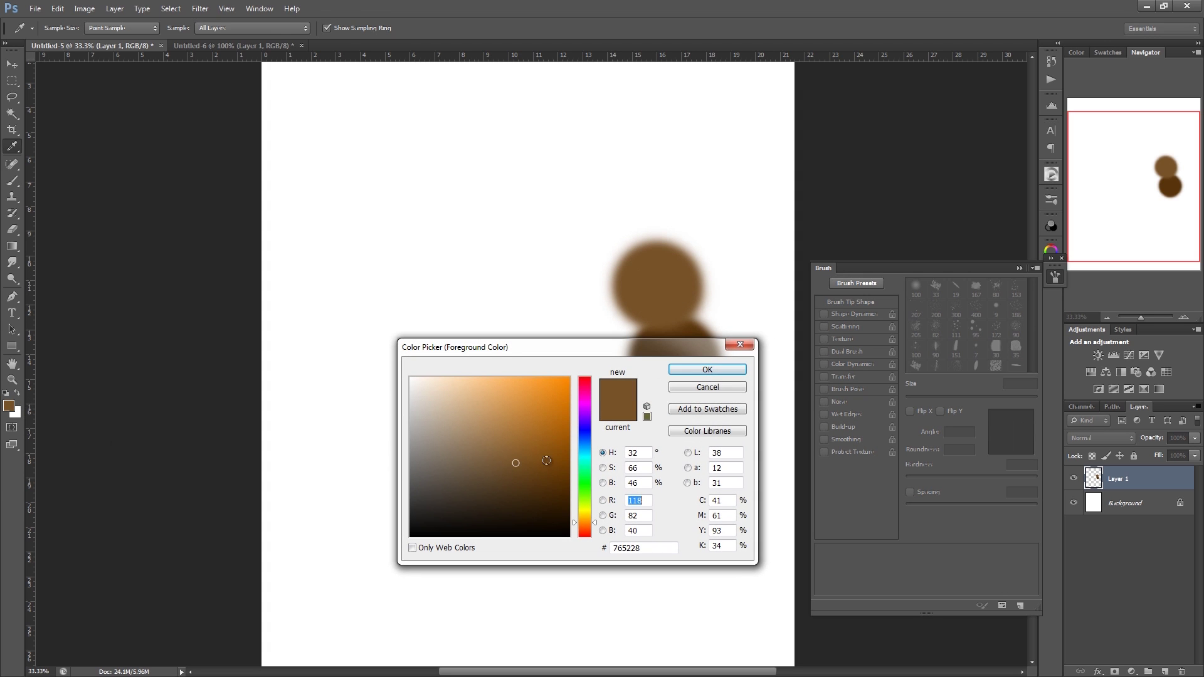
click(689, 331)
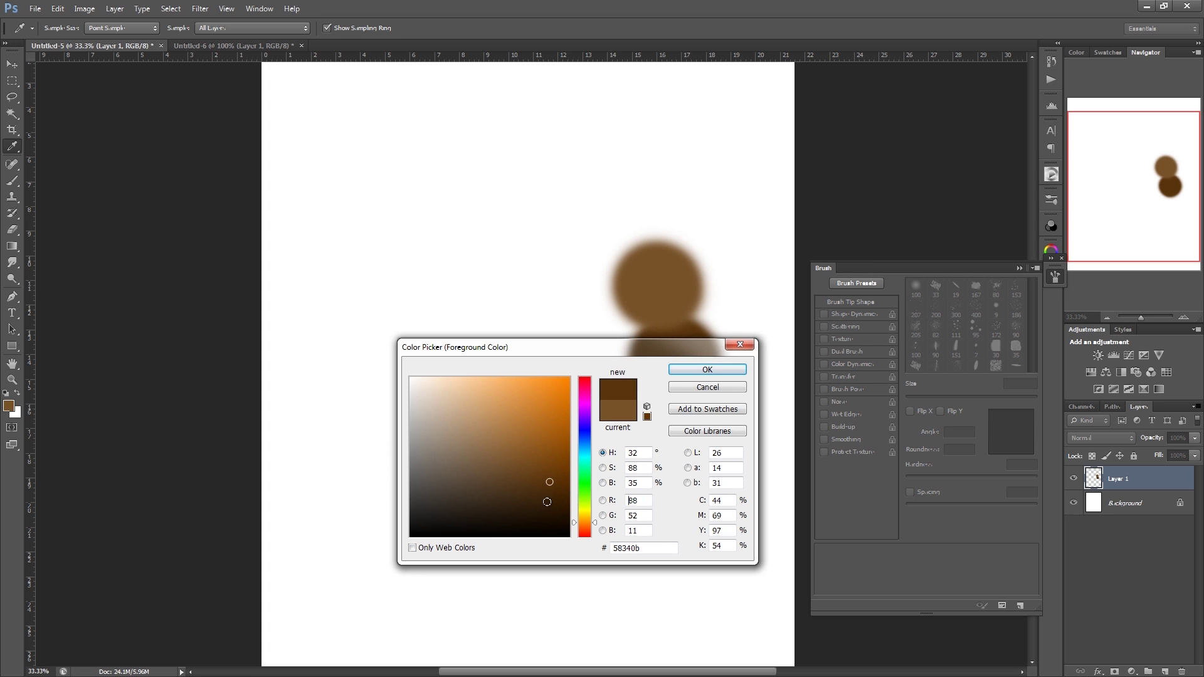
click(553, 508)
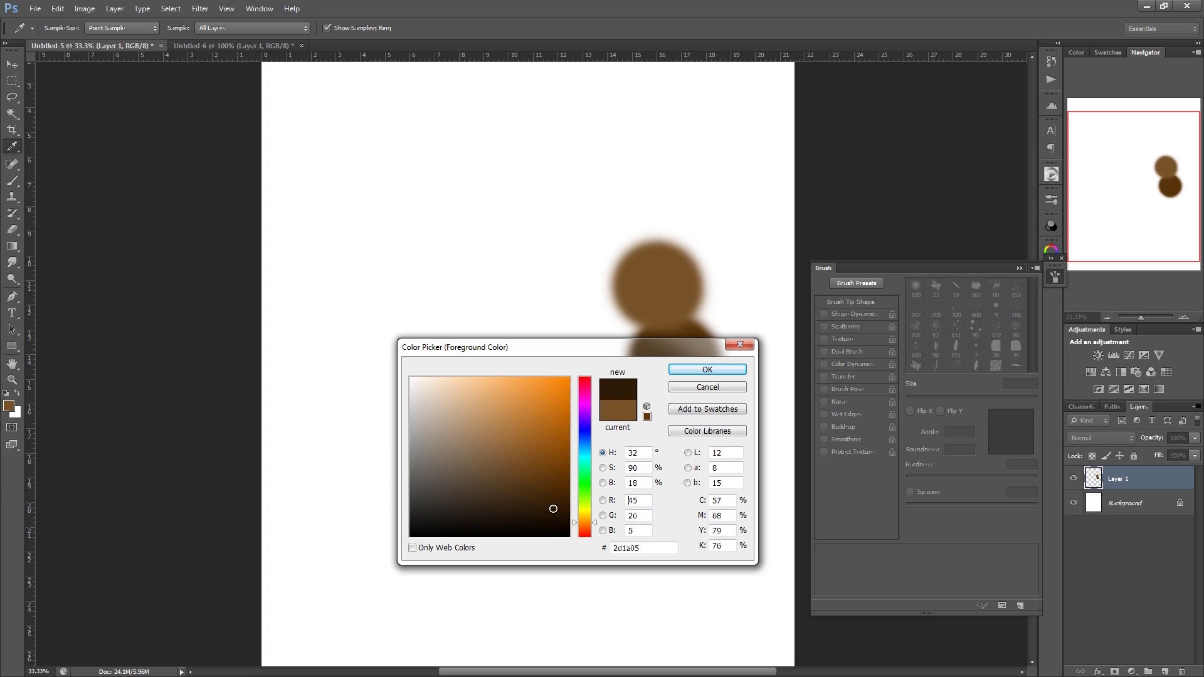
click(707, 370)
drag(687, 434, 705, 450)
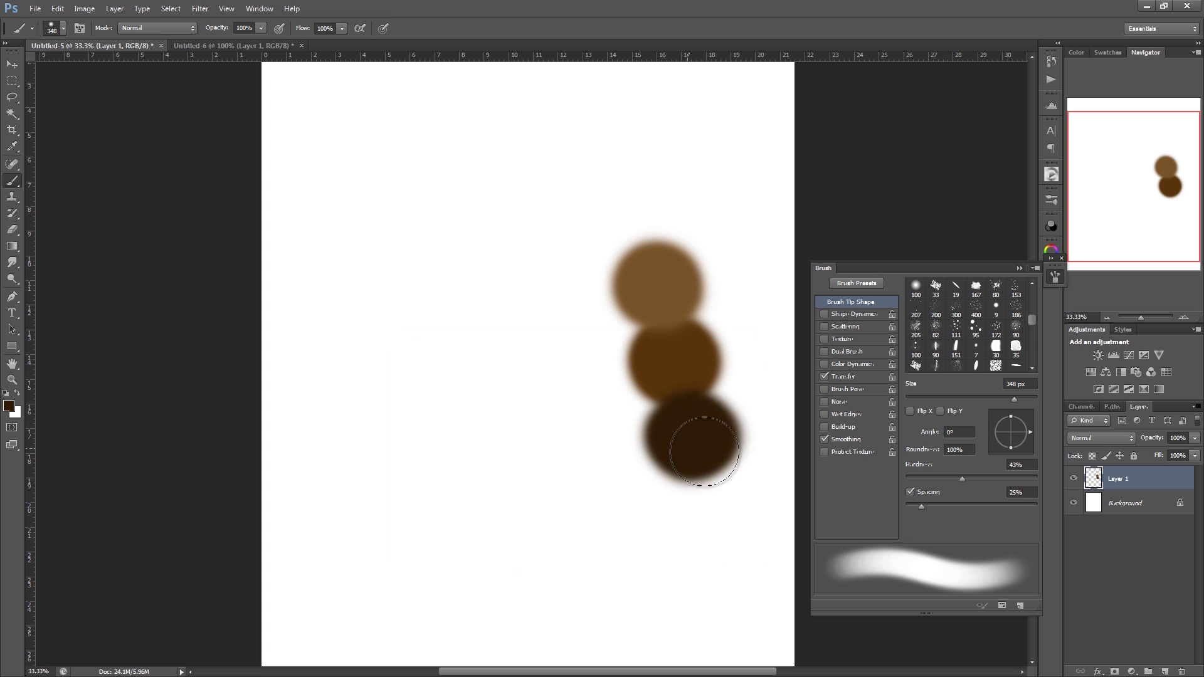
click(8, 405)
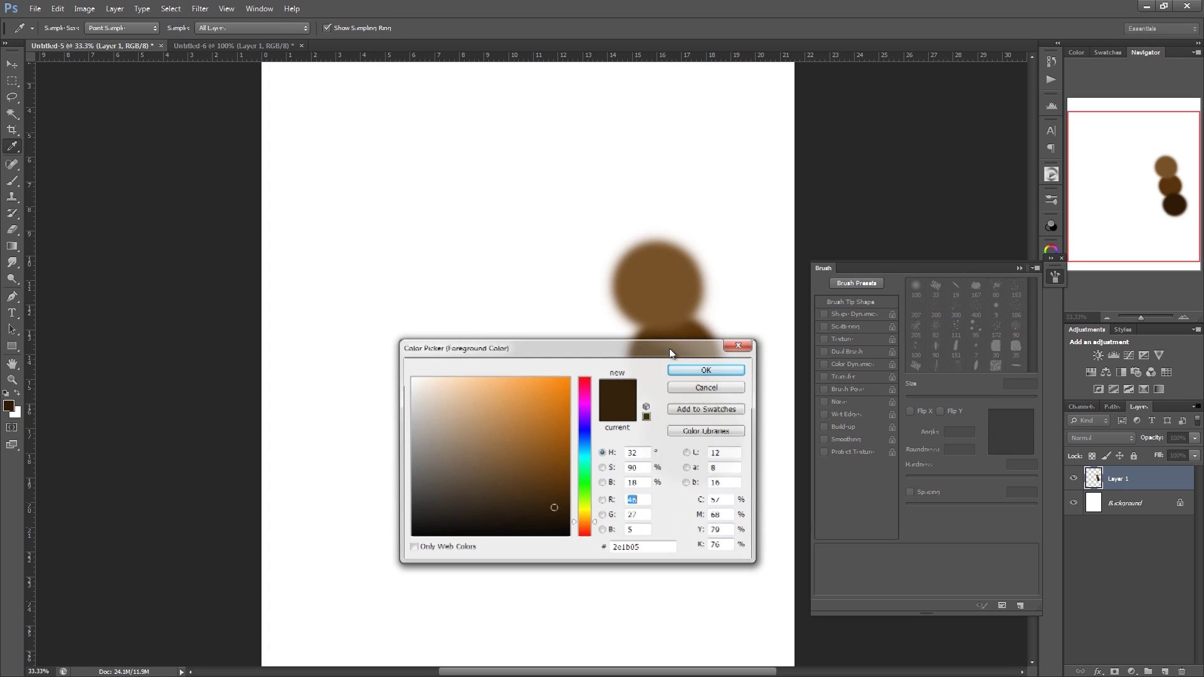
click(671, 281)
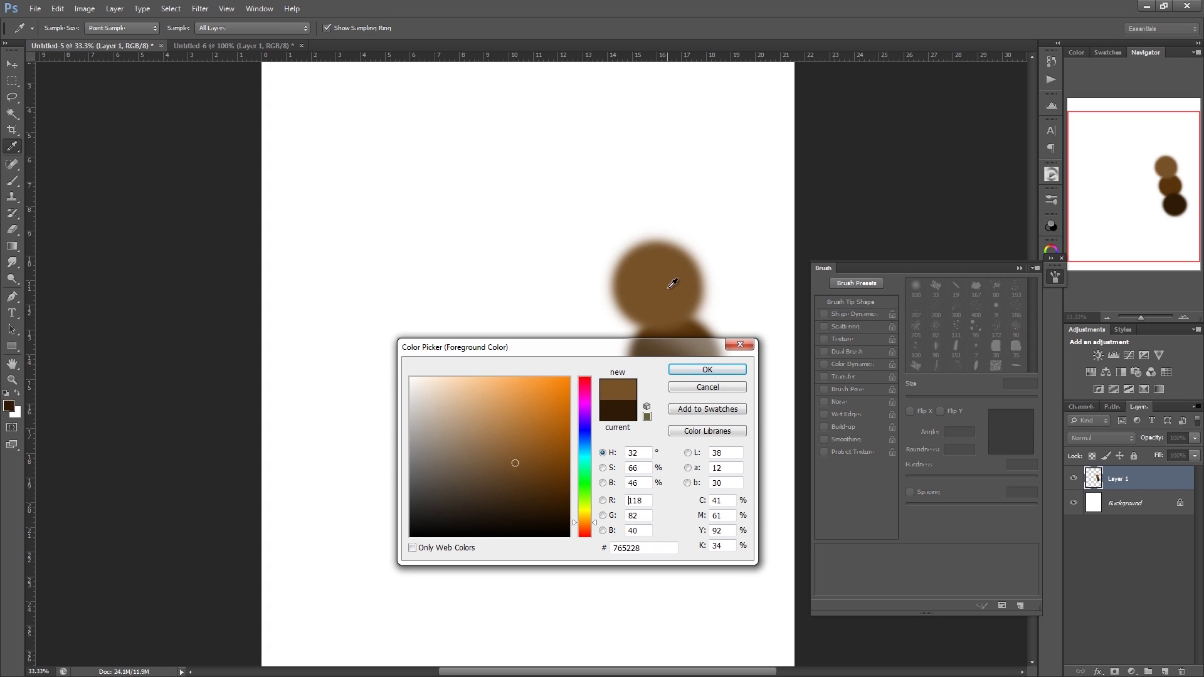
click(496, 438)
click(707, 370)
click(630, 222)
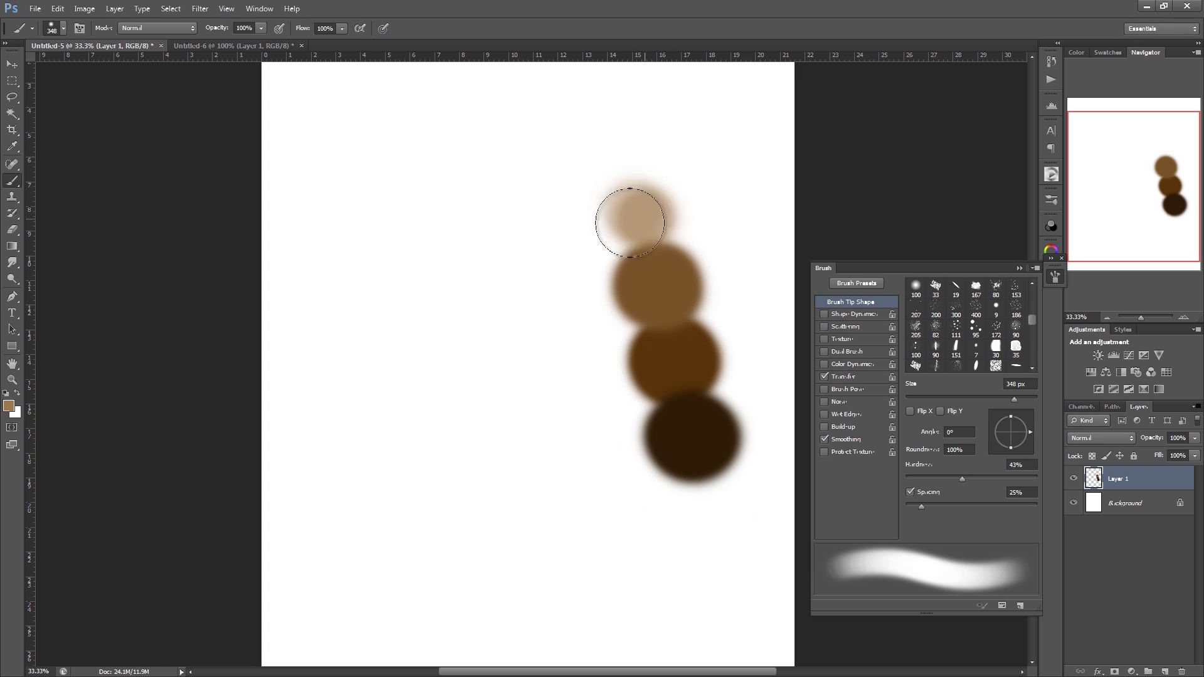
mouse_move(630, 223)
mouse_down()
mouse_move(631, 201)
mouse_move(663, 193)
mouse_up()
- Paint a light tan (d4b189) dab at the top and add an empty Layer 2
key(i)
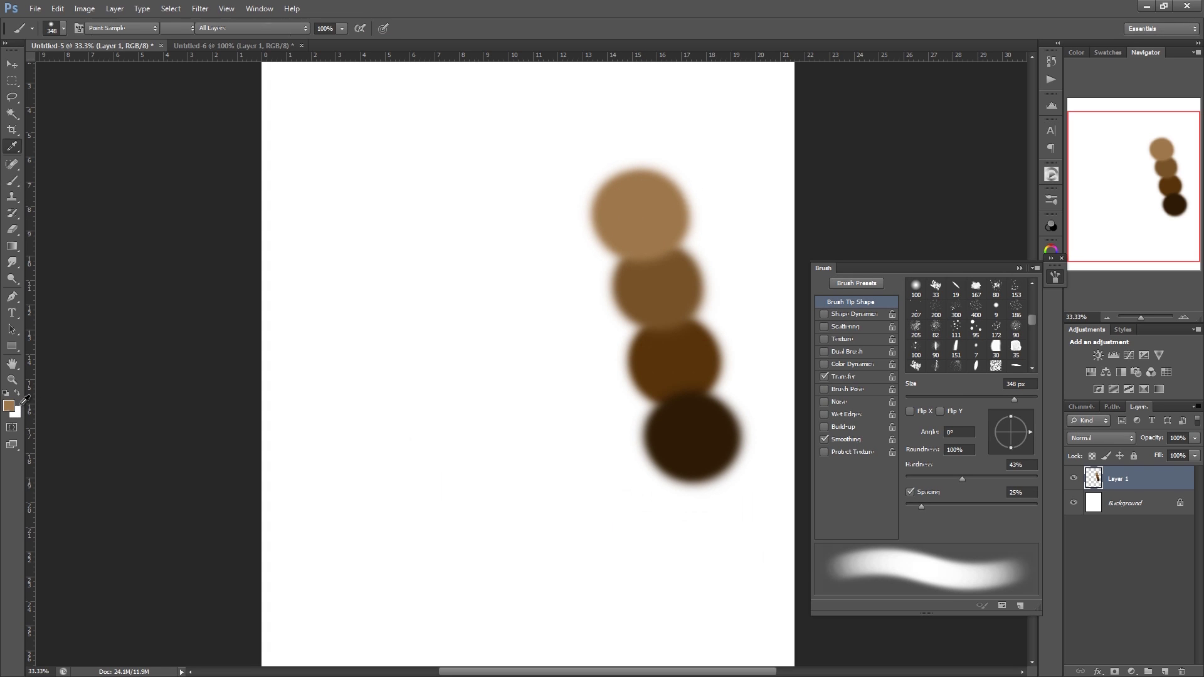
click(9, 406)
drag(479, 416, 466, 404)
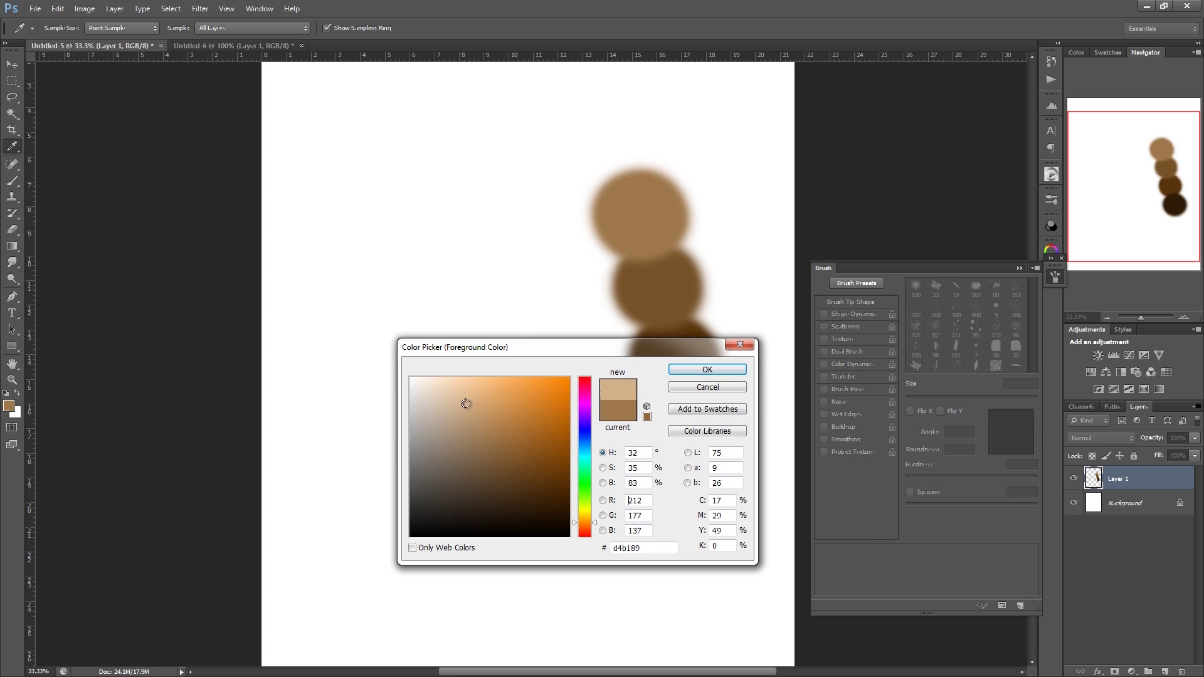
click(707, 369)
key(b)
mouse_move(638, 134)
mouse_down()
mouse_move(621, 134)
mouse_move(647, 143)
mouse_up()
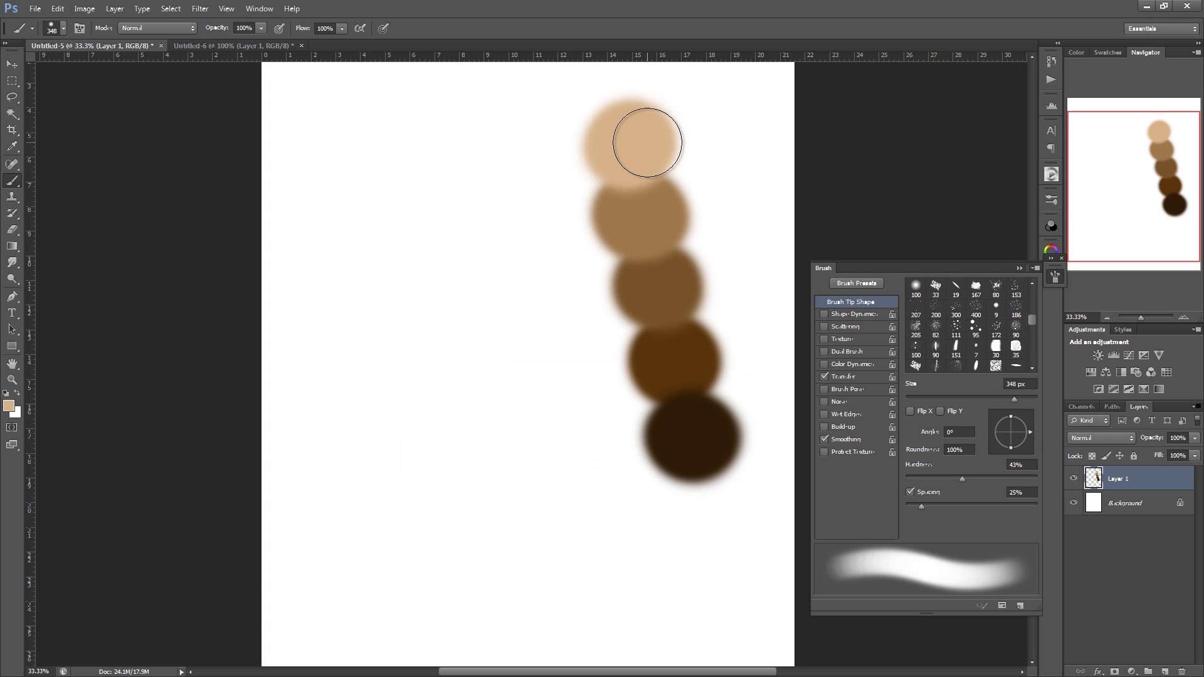
click(1164, 671)
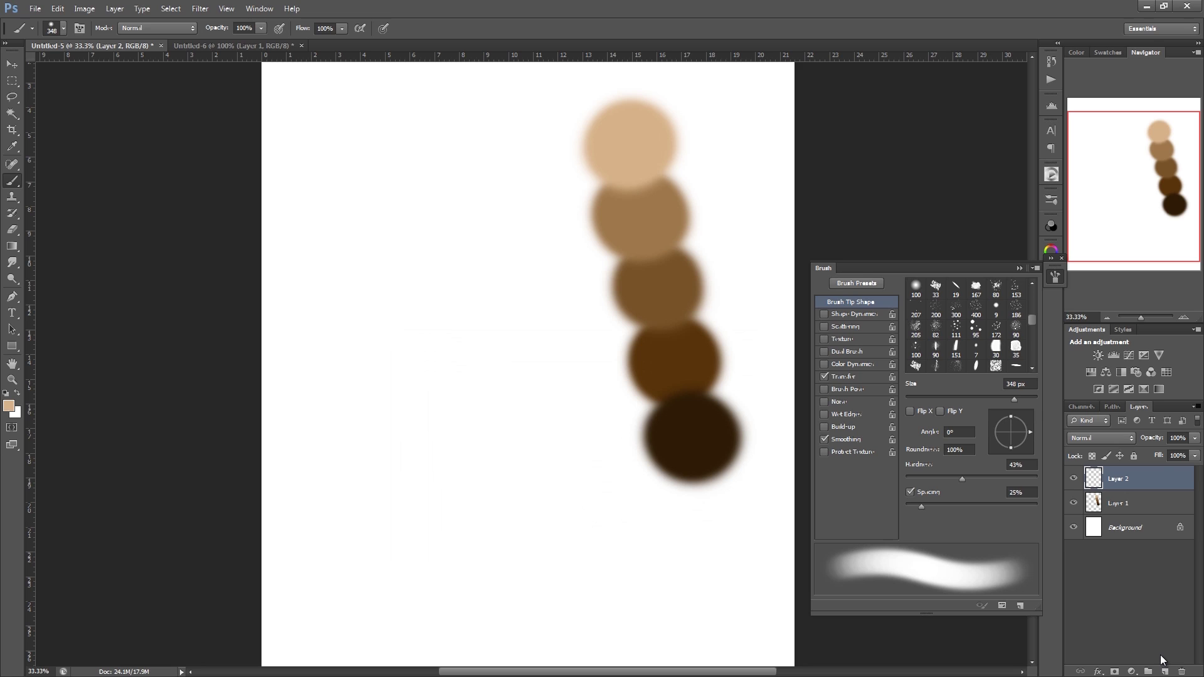
key(alt)
- Sample the fourth swatch's dark brown and set brush hardness to 53% and spacing to 12%
alt+click(683, 359)
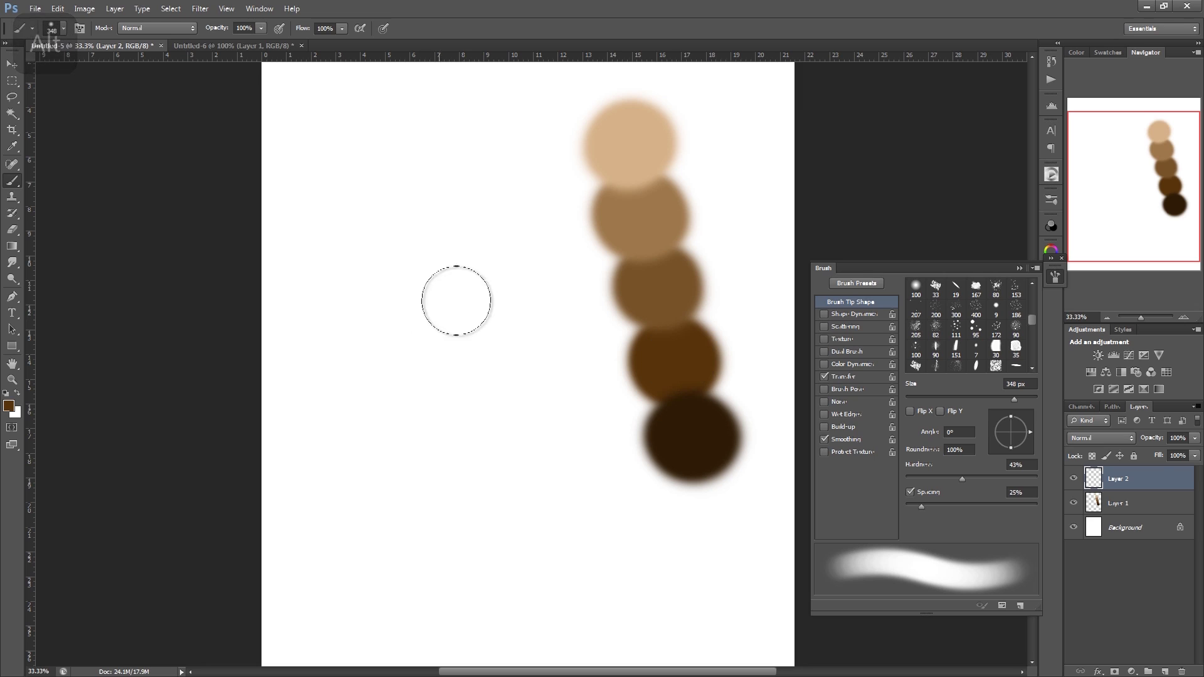
drag(963, 479, 979, 480)
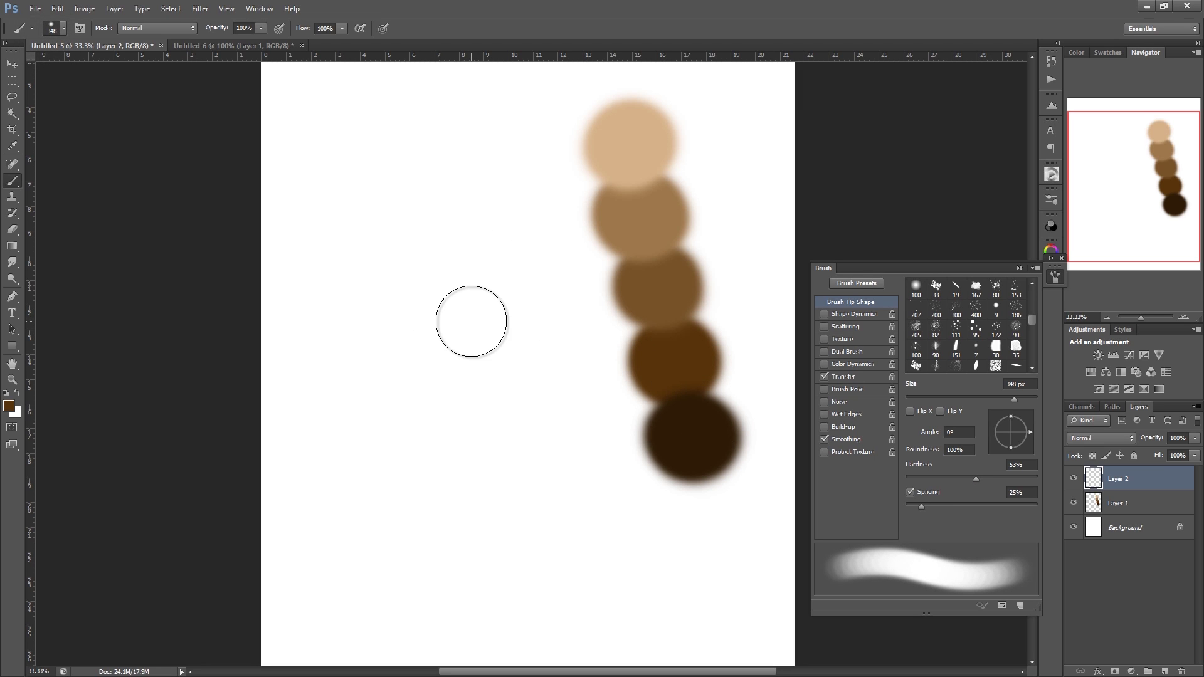
drag(920, 505, 912, 506)
- Paint the soft brown lock shape, darkening its lower end with a 250 px pressure-opacity brush
mouse_move(433, 236)
mouse_down()
mouse_move(391, 358)
mouse_move(436, 242)
mouse_move(408, 308)
mouse_move(412, 340)
mouse_move(416, 309)
mouse_move(382, 396)
mouse_move(438, 247)
mouse_move(407, 381)
mouse_move(465, 237)
mouse_move(429, 238)
mouse_move(378, 378)
mouse_move(386, 350)
mouse_move(377, 414)
mouse_move(416, 259)
mouse_move(376, 397)
mouse_up()
key(bracketleft)
key(bracketleft)
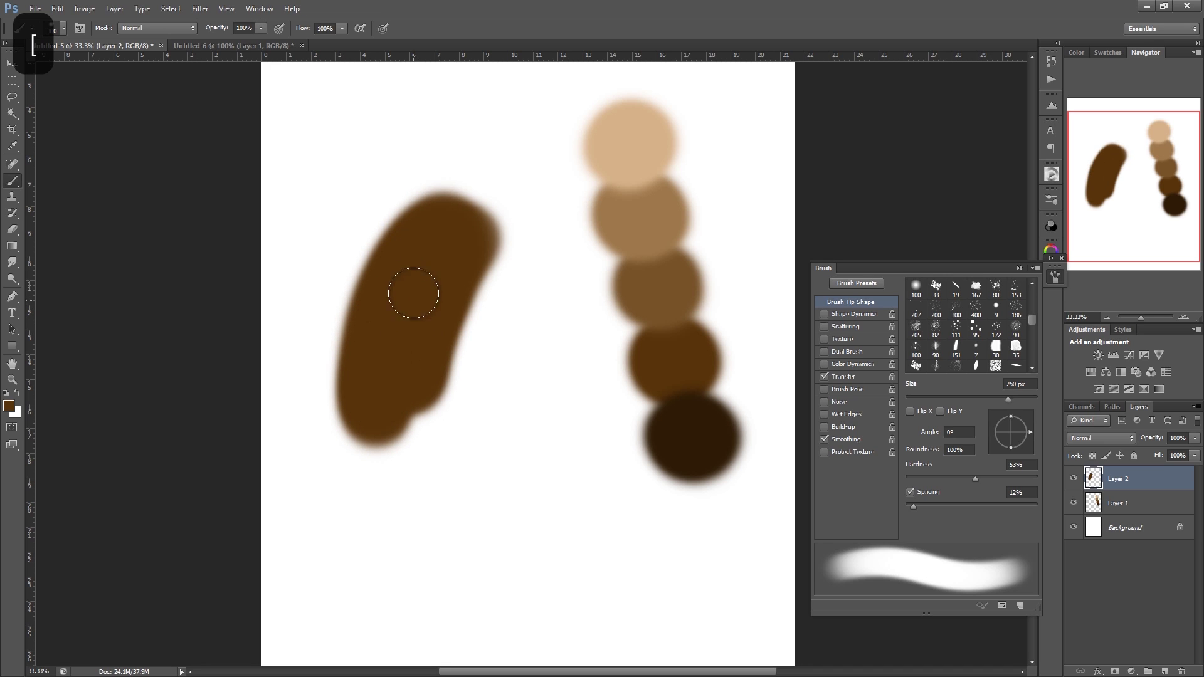
click(280, 30)
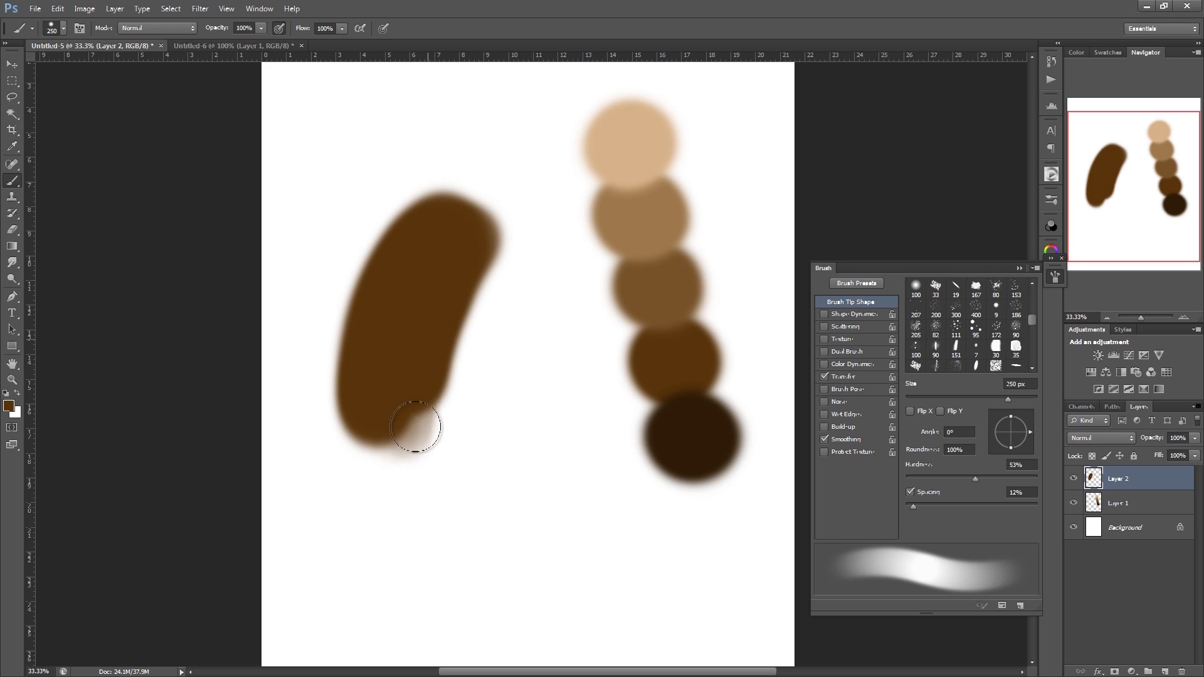
mouse_move(415, 427)
mouse_down()
mouse_move(416, 358)
mouse_move(448, 304)
mouse_up()
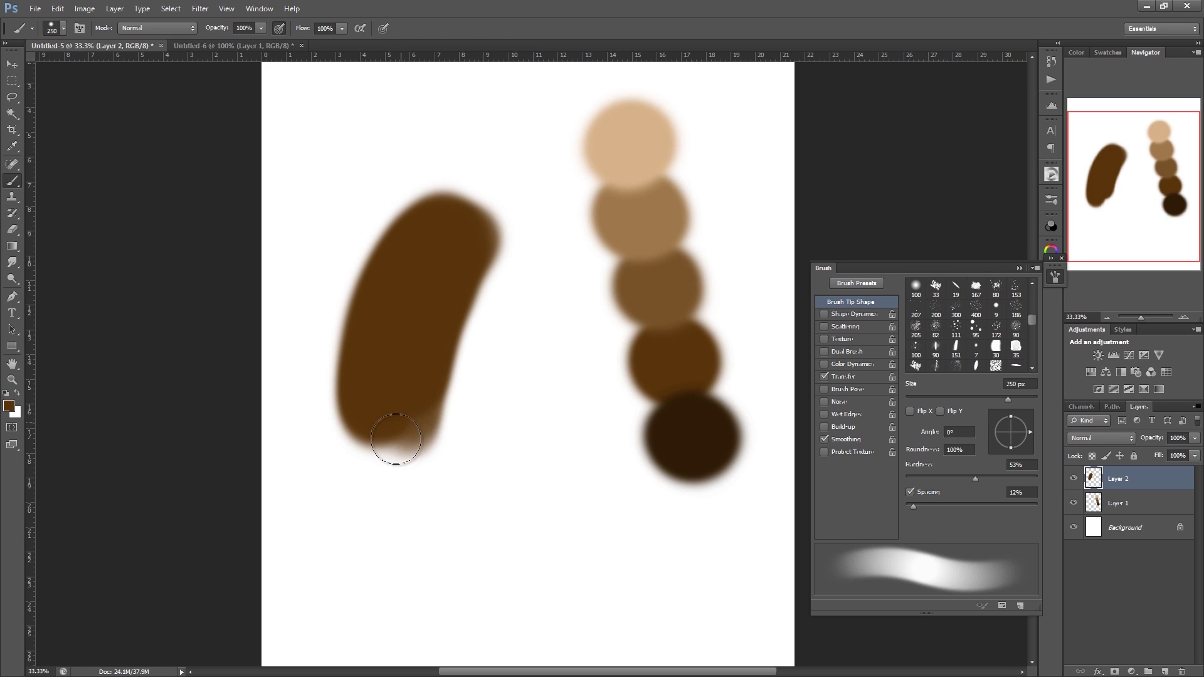
mouse_move(396, 439)
mouse_down()
mouse_move(366, 432)
mouse_move(359, 409)
mouse_move(382, 449)
mouse_move(401, 270)
mouse_move(445, 246)
mouse_move(386, 435)
mouse_move(405, 434)
mouse_move(408, 455)
mouse_move(413, 314)
mouse_move(349, 411)
mouse_move(356, 328)
mouse_move(385, 274)
mouse_move(359, 398)
mouse_move(398, 250)
mouse_move(360, 326)
mouse_move(364, 427)
mouse_move(373, 281)
mouse_move(434, 225)
mouse_move(379, 263)
mouse_move(372, 416)
mouse_move(387, 429)
mouse_move(387, 407)
mouse_move(478, 246)
mouse_move(413, 352)
mouse_move(405, 438)
mouse_move(420, 339)
mouse_move(459, 274)
mouse_move(412, 225)
mouse_move(375, 248)
mouse_move(409, 225)
mouse_move(366, 303)
mouse_move(395, 242)
mouse_move(366, 395)
mouse_move(363, 307)
mouse_move(354, 412)
mouse_move(349, 352)
mouse_move(370, 448)
mouse_move(360, 309)
mouse_move(369, 327)
mouse_move(376, 282)
mouse_move(458, 231)
mouse_move(397, 238)
mouse_move(390, 259)
mouse_move(434, 217)
mouse_move(463, 234)
mouse_up()
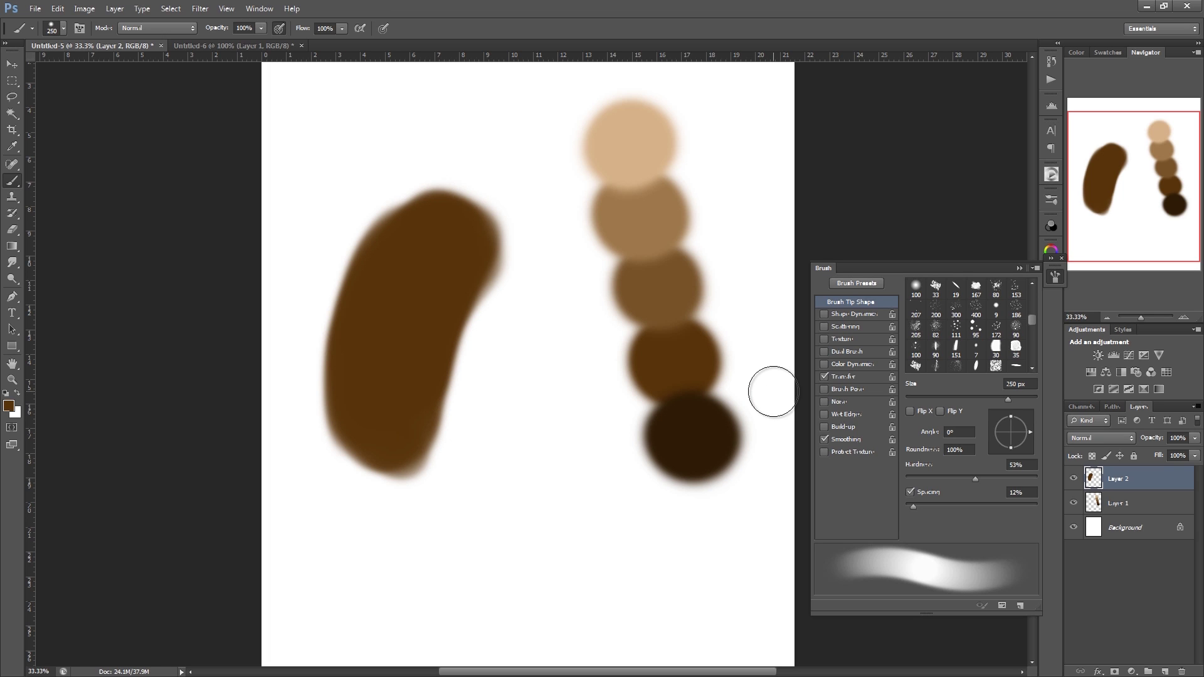
right_click(534, 352)
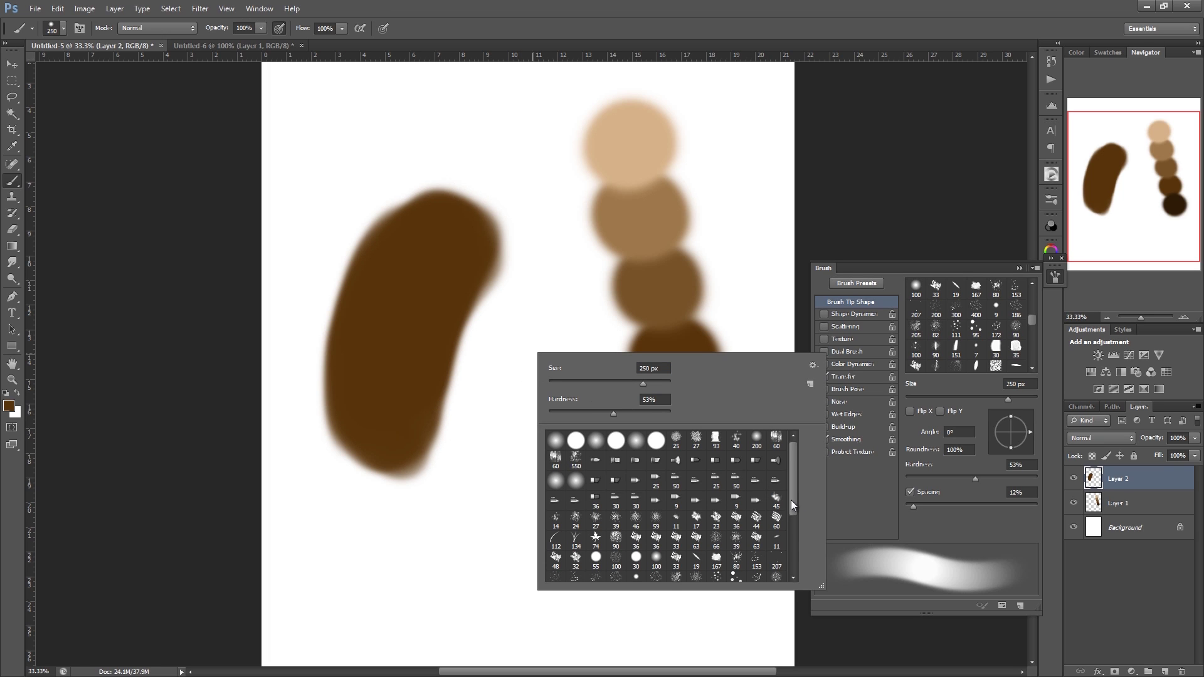
- Choose the 348 px multi-strand hair brush preset and reduce it to 125 px
drag(791, 501, 788, 557)
click(697, 577)
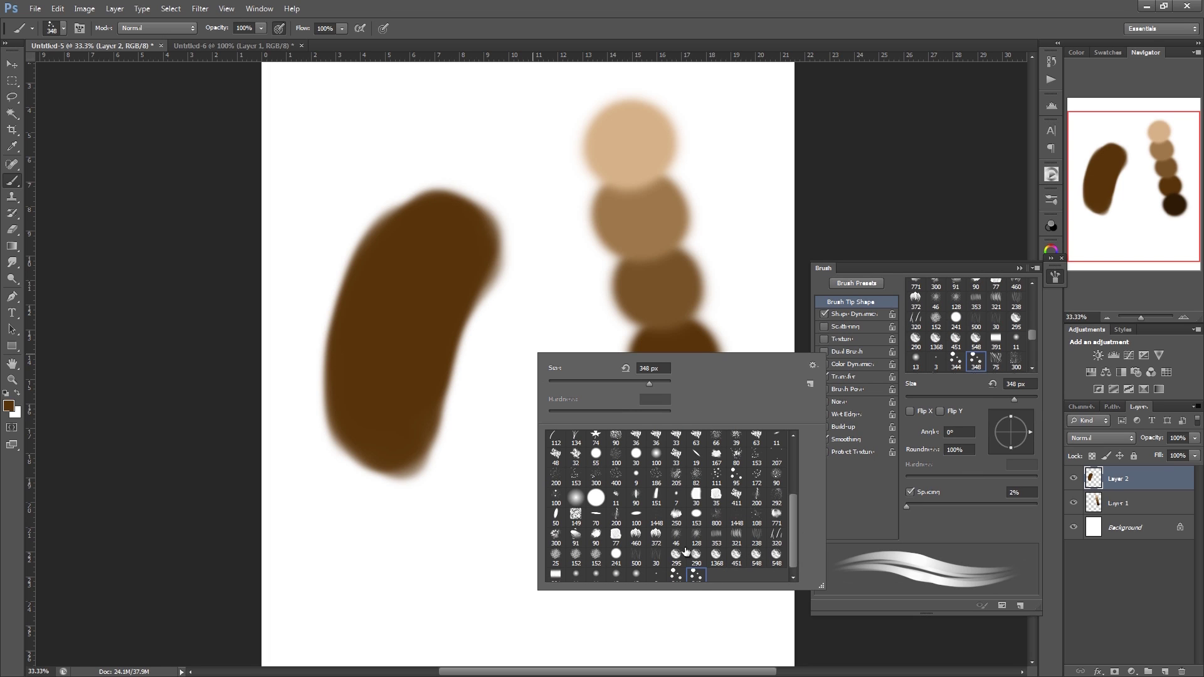
alt+click(672, 285)
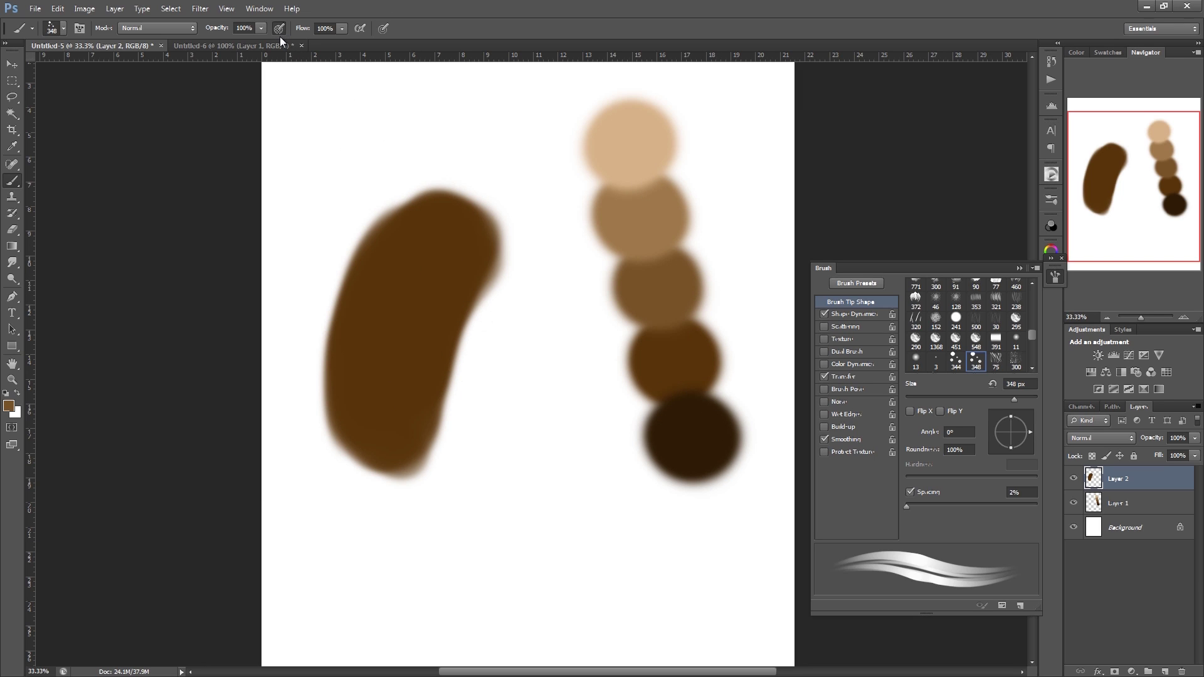
key(bracketleft)
key(bracketleft)
key(bracketleft)
key(bracketleft)
key(bracketleft)
key(bracketleft)
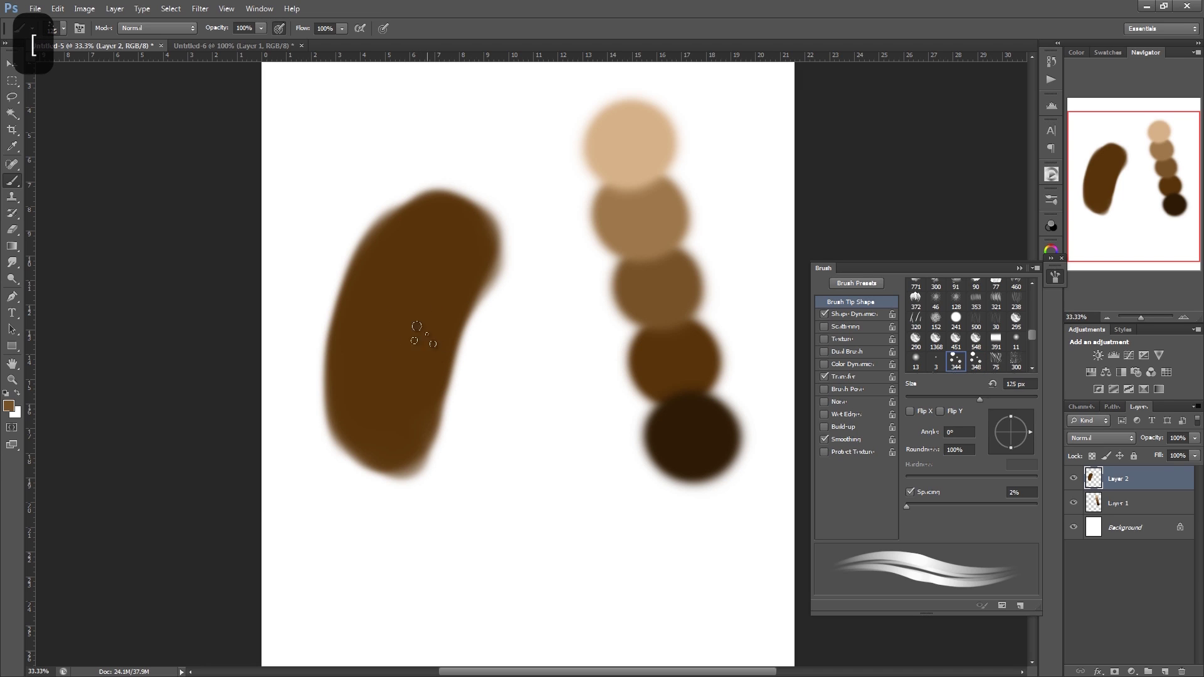
- Shrink the strand brush to 100 px and paint light hair strands up the lock
key(bracketleft)
drag(383, 445, 439, 229)
mouse_move(374, 447)
mouse_down()
mouse_move(416, 290)
mouse_move(447, 252)
mouse_move(379, 370)
mouse_move(373, 442)
mouse_move(458, 216)
mouse_move(382, 349)
mouse_move(360, 445)
mouse_move(420, 257)
mouse_move(367, 384)
mouse_move(356, 440)
mouse_move(417, 230)
mouse_up()
mouse_move(417, 230)
mouse_down()
mouse_move(348, 446)
mouse_move(402, 226)
mouse_up()
mouse_move(402, 225)
mouse_down()
mouse_move(342, 452)
mouse_move(383, 222)
mouse_up()
mouse_move(383, 223)
mouse_down()
mouse_move(339, 433)
mouse_move(443, 196)
mouse_move(395, 401)
mouse_up()
- Add strands along the lock's right side, bottom and top, then sample the medium brown swatch
mouse_move(469, 233)
mouse_down()
mouse_move(403, 424)
mouse_move(472, 240)
mouse_move(408, 450)
mouse_move(418, 384)
mouse_move(474, 253)
mouse_move(442, 420)
mouse_move(498, 212)
mouse_up()
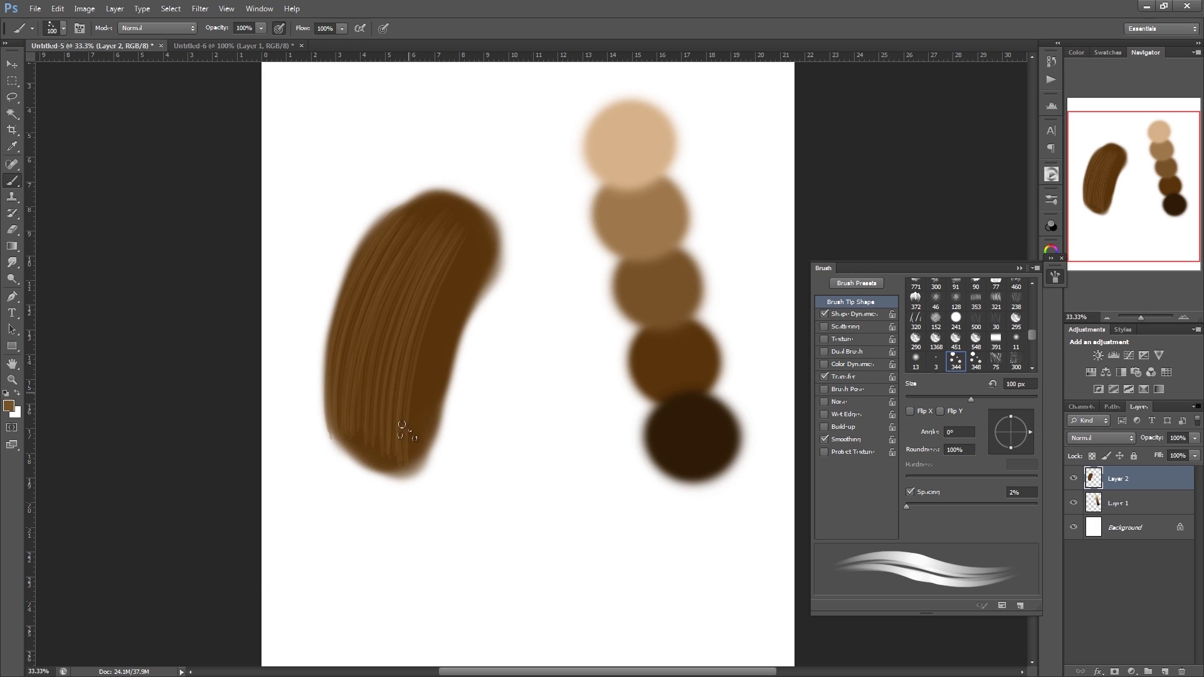
mouse_move(418, 438)
mouse_down()
mouse_move(428, 377)
mouse_move(466, 285)
mouse_move(430, 441)
mouse_move(465, 290)
mouse_move(428, 437)
mouse_move(448, 349)
mouse_move(498, 240)
mouse_up()
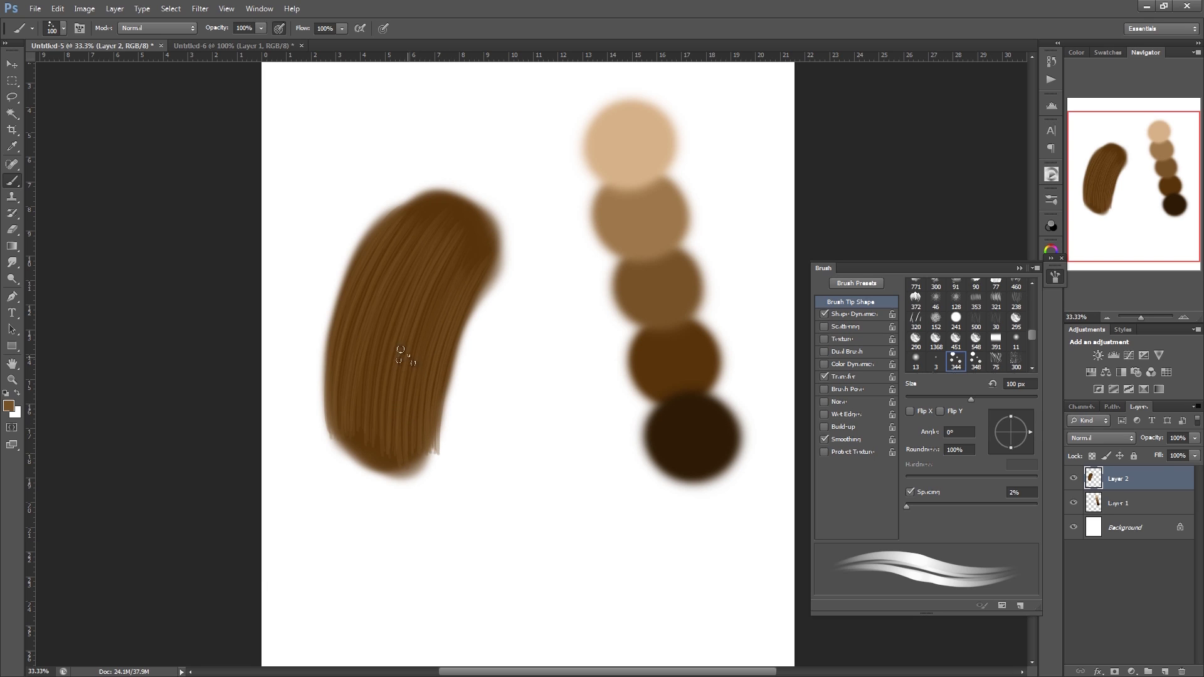
mouse_move(403, 349)
mouse_down()
mouse_move(382, 466)
mouse_move(377, 426)
mouse_move(365, 422)
mouse_move(362, 462)
mouse_move(354, 435)
mouse_move(352, 452)
mouse_move(340, 433)
mouse_move(396, 473)
mouse_move(391, 445)
mouse_move(421, 445)
mouse_move(419, 465)
mouse_move(360, 469)
mouse_move(343, 410)
mouse_move(406, 460)
mouse_up()
mouse_move(393, 230)
mouse_down()
mouse_move(440, 206)
mouse_move(445, 229)
mouse_move(484, 207)
mouse_move(462, 246)
mouse_move(502, 227)
mouse_move(438, 226)
mouse_up()
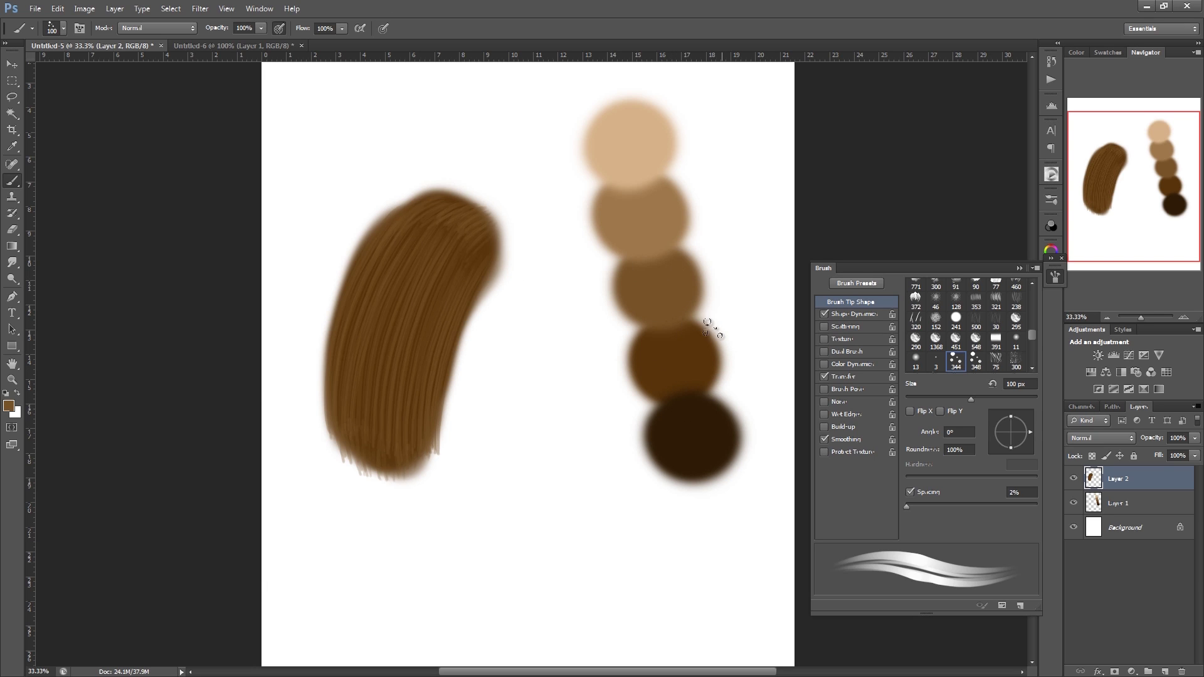
alt+click(690, 357)
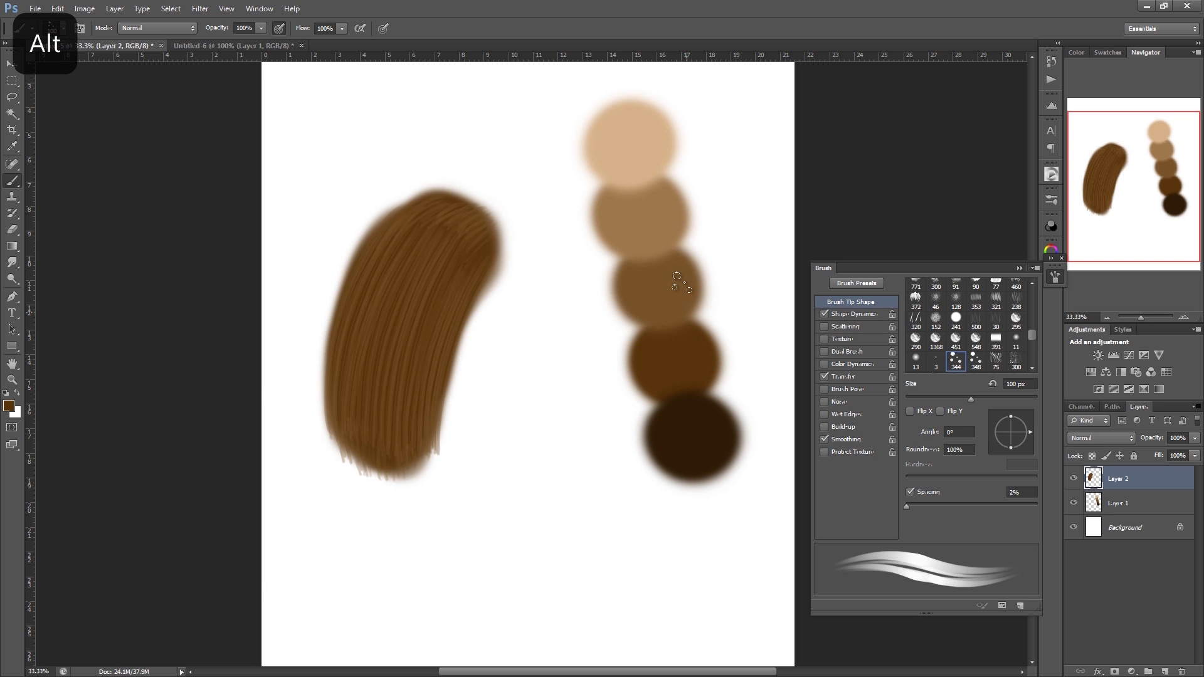
alt+click(674, 279)
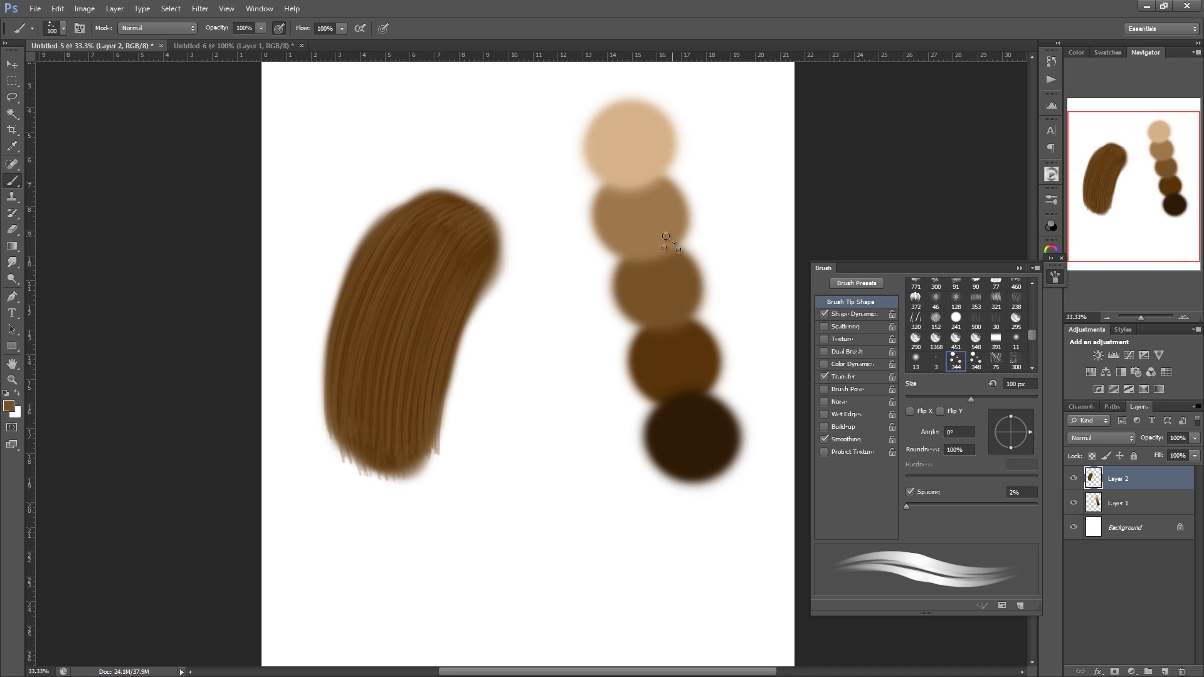
- Paint darkest-brown strands at 33% opacity over the lock, undoing a miss and keeping 100 px
alt+click(697, 419)
click(262, 29)
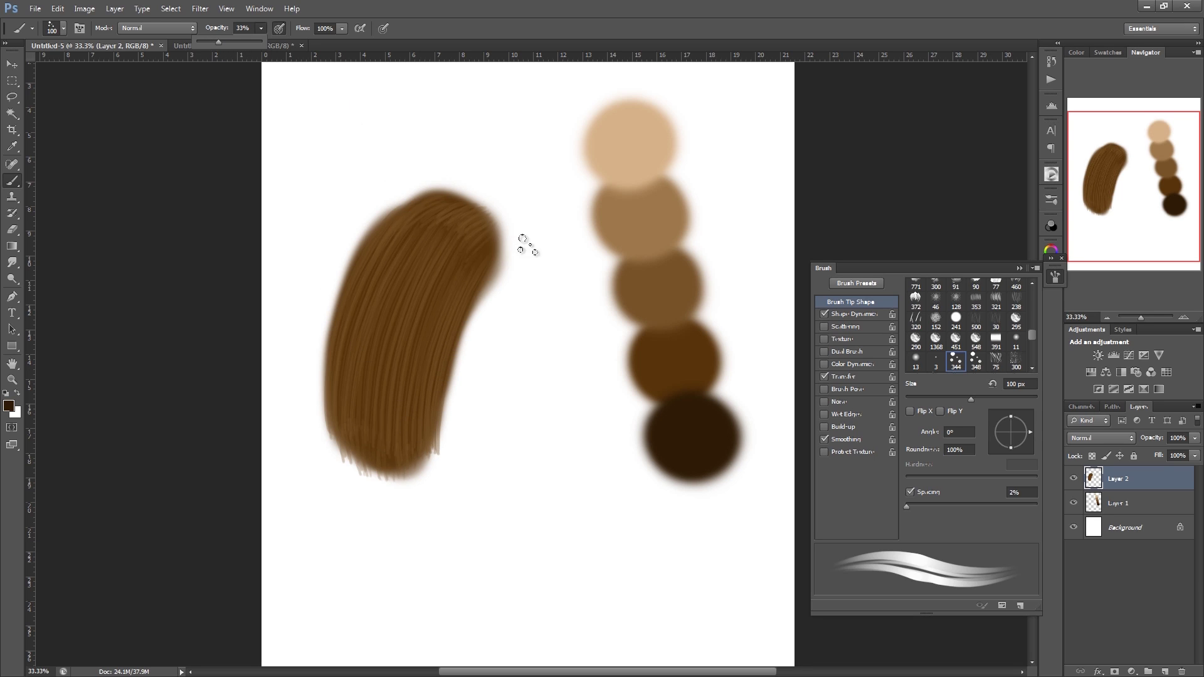
click(288, 259)
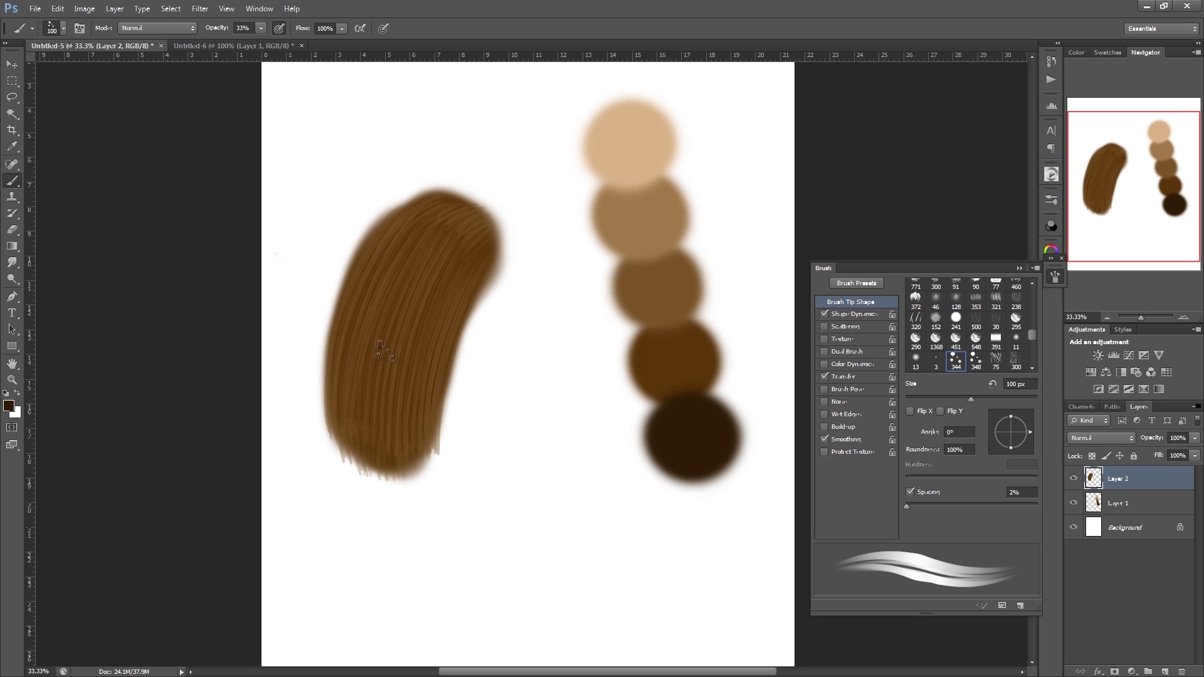
drag(274, 254, 414, 276)
mouse_move(318, 208)
mouse_down()
mouse_move(403, 247)
mouse_move(444, 327)
mouse_up()
key(ctrl+z)
key(ctrl+z)
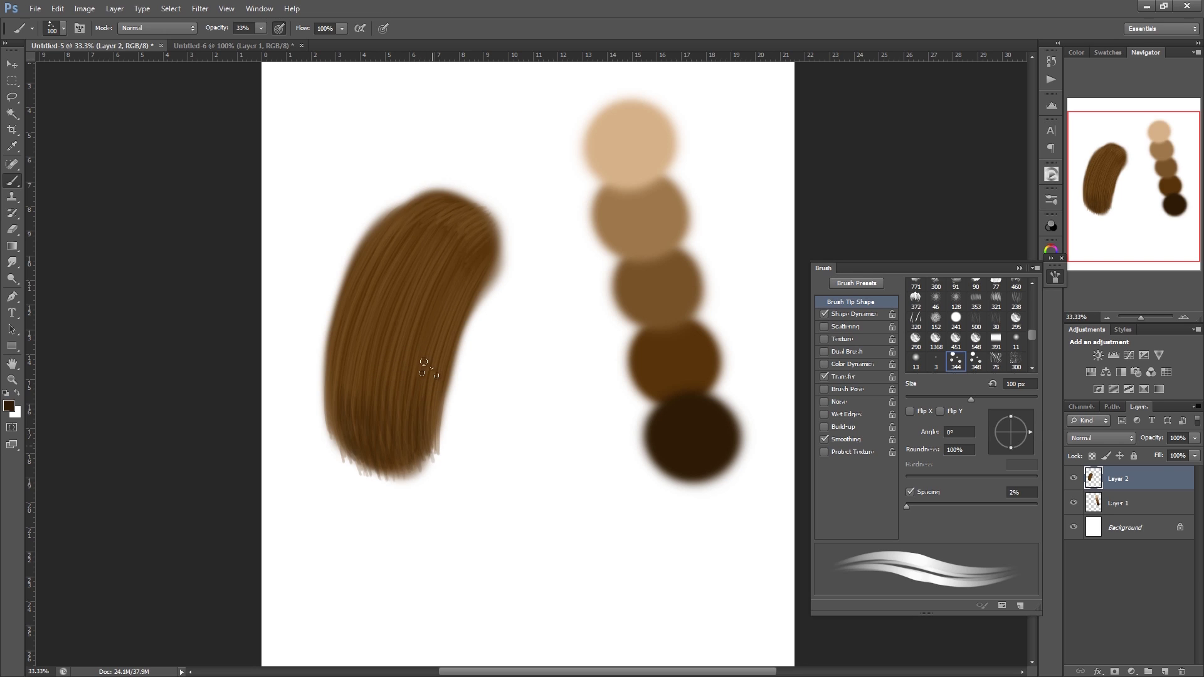
key(bracketright)
key(bracketright)
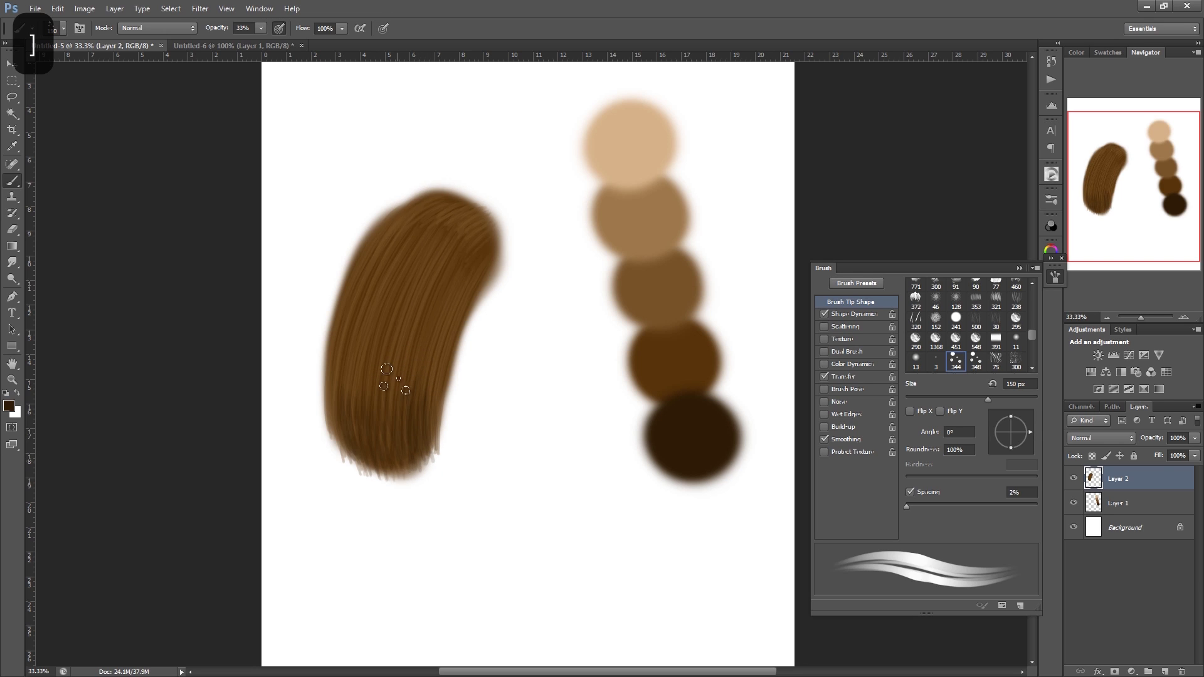
key(bracketleft)
key(bracketleft)
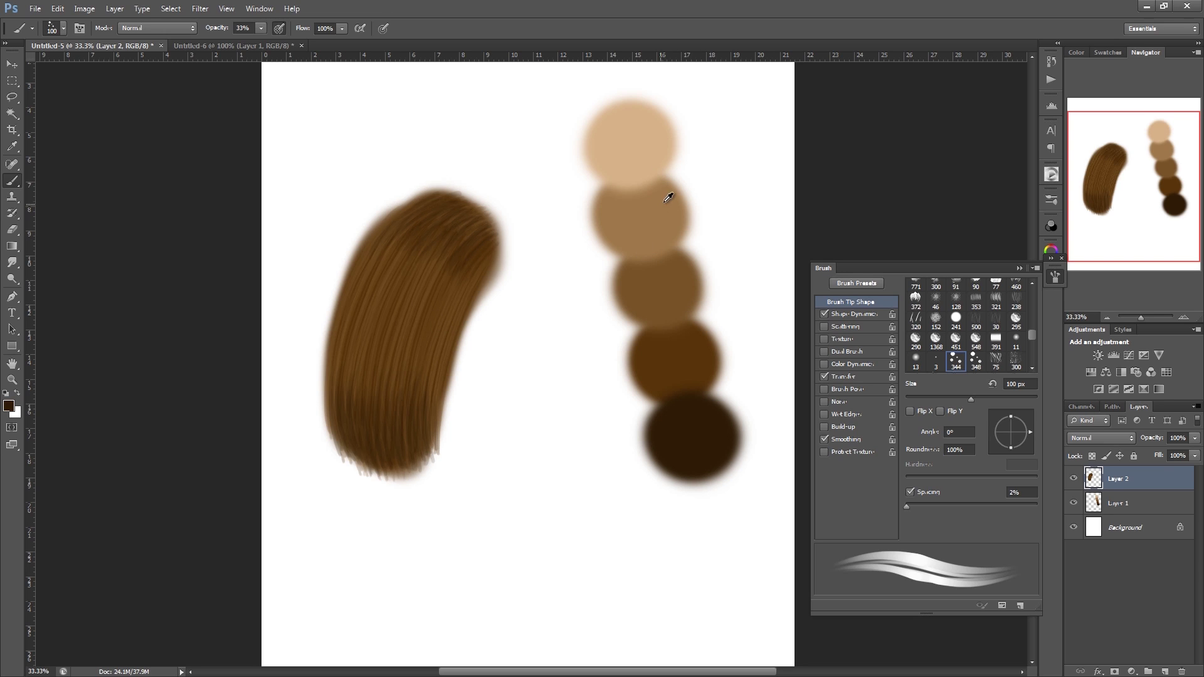
- Sample the medium brown, then the light tan swatch, and shrink the brush to 90 px
alt+click(655, 215)
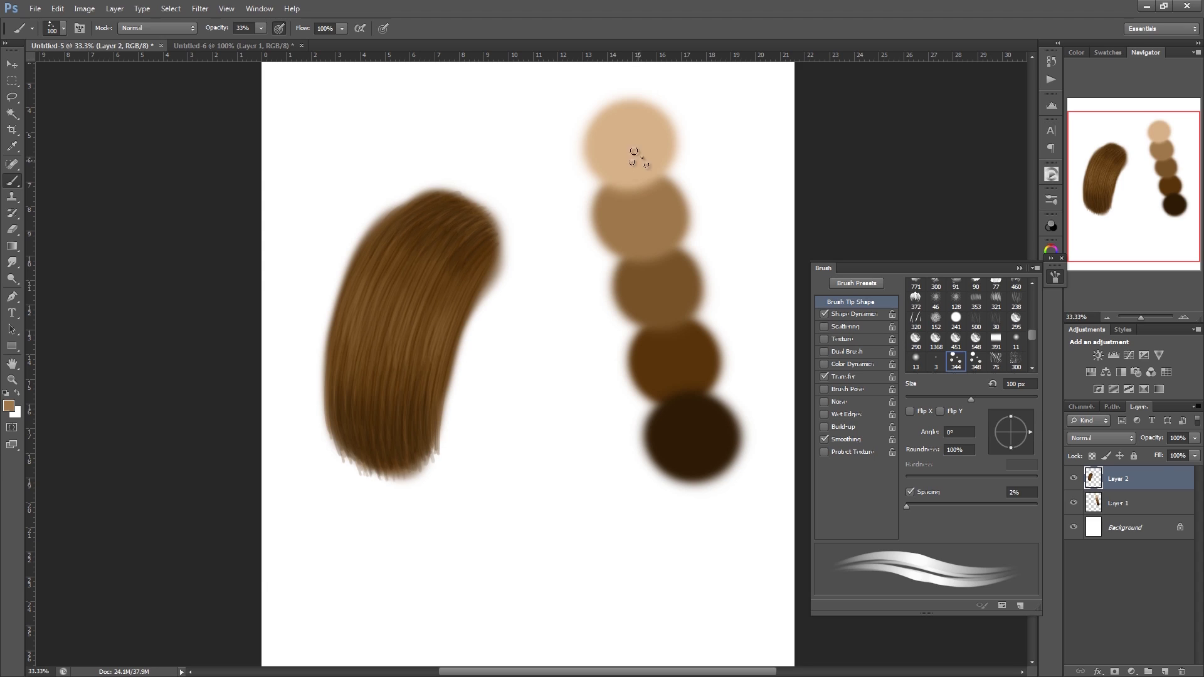
alt+click(644, 152)
key(bracketleft)
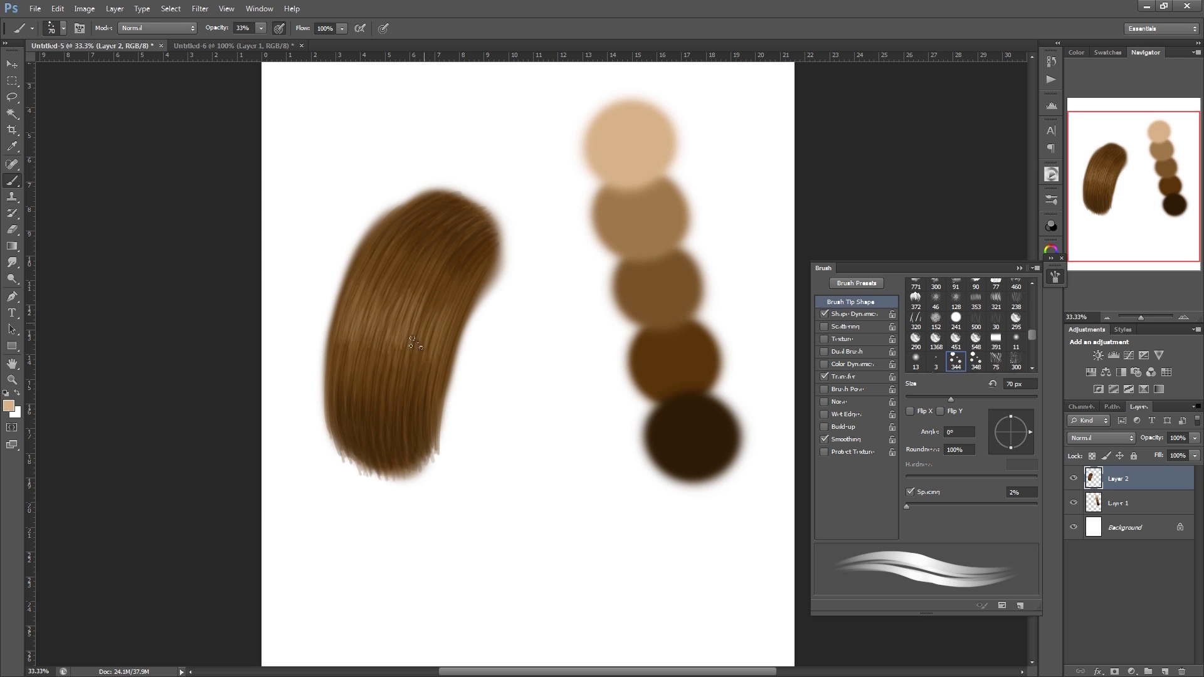
- Paint light tan shine at 40 px and 20% opacity, then switch to 56% opacity at 35 px
key(bracketleft)
key(bracketleft)
key(bracketleft)
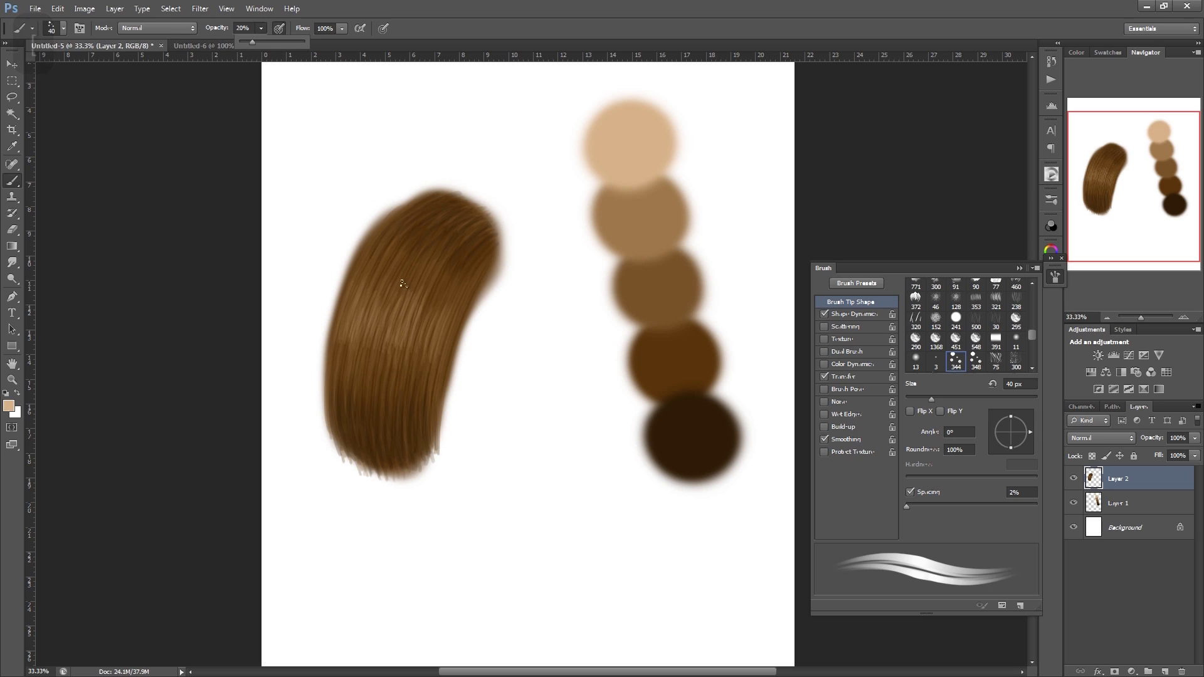
key(2)
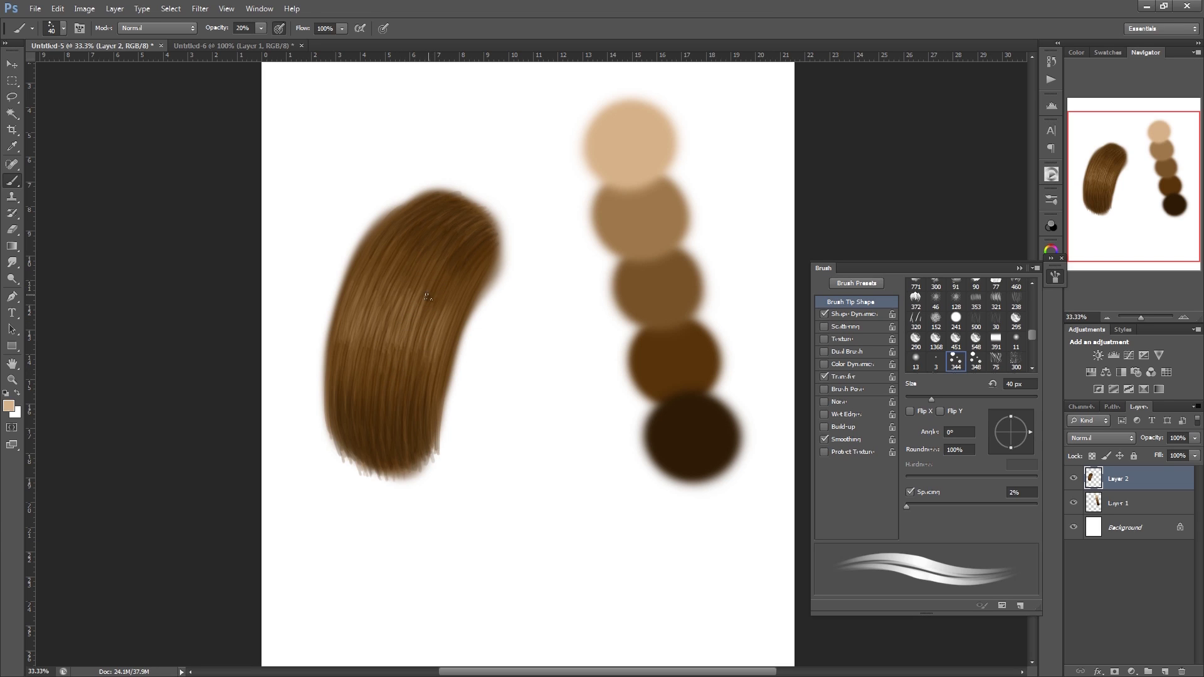
key(alt)
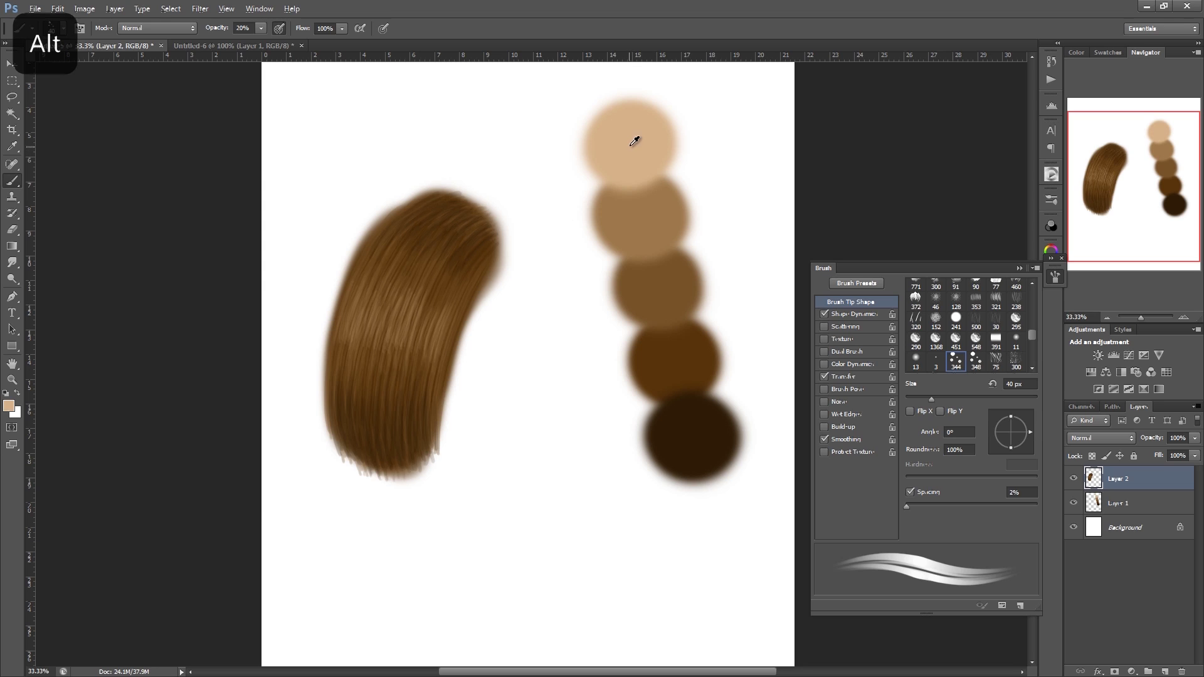
click(261, 28)
drag(284, 40, 288, 40)
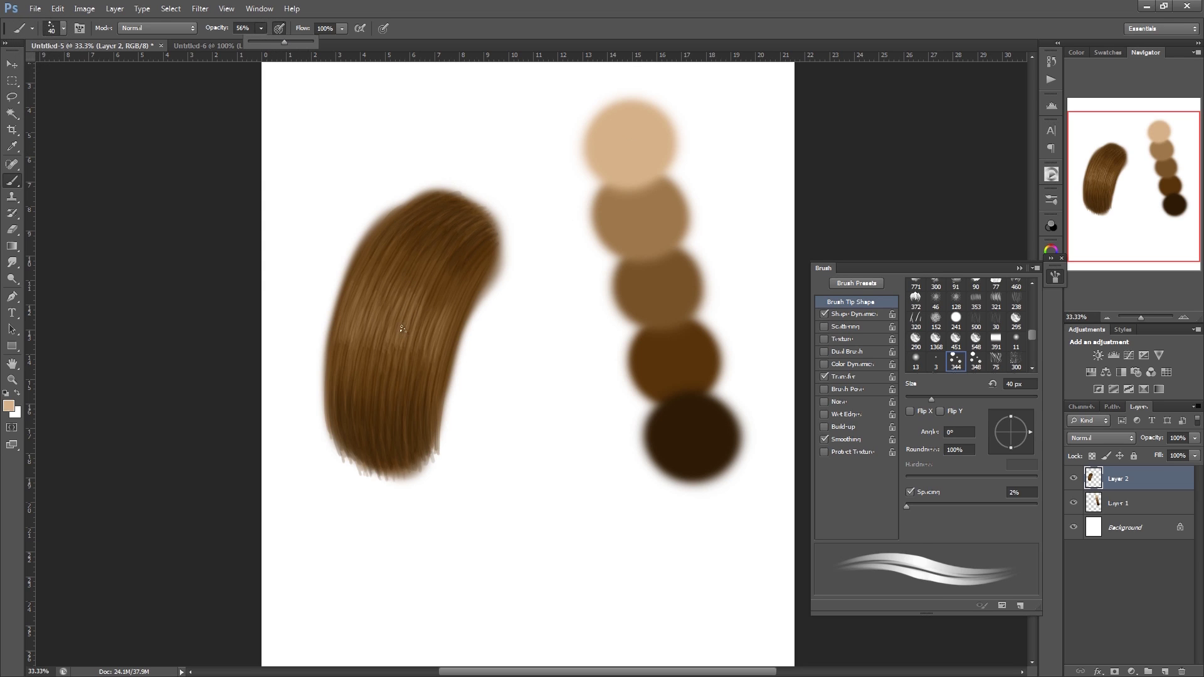
key(bracketleft)
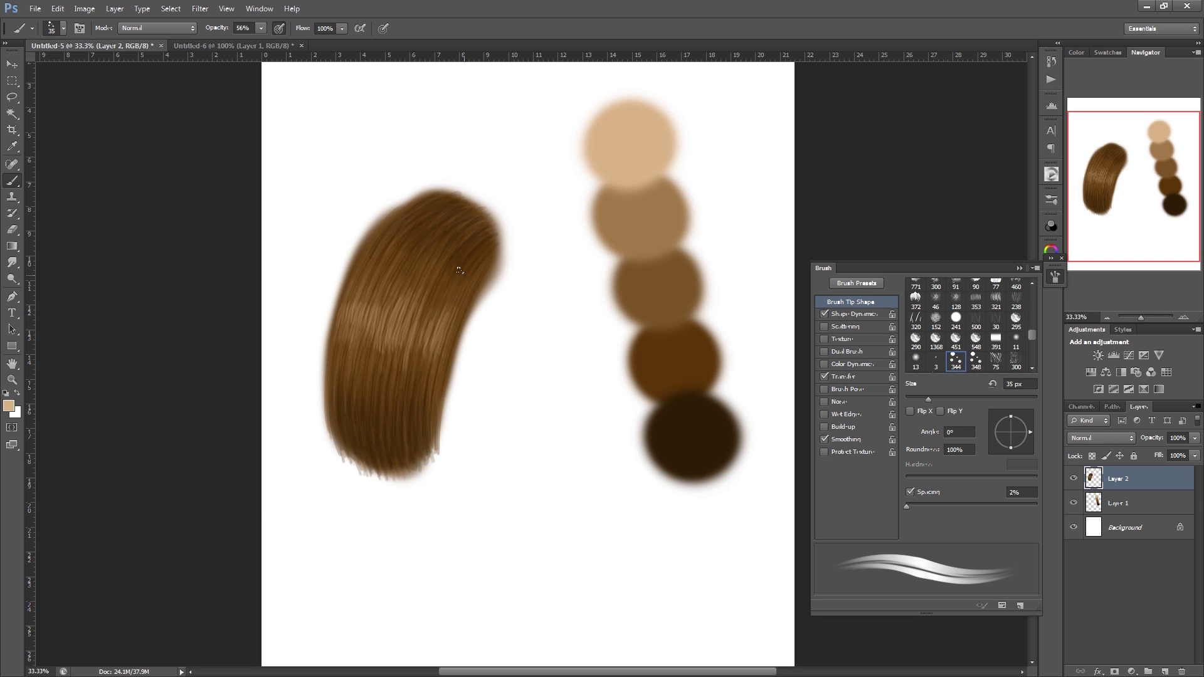
mouse_move(473, 295)
mouse_down()
mouse_move(491, 322)
mouse_move(453, 312)
mouse_up()
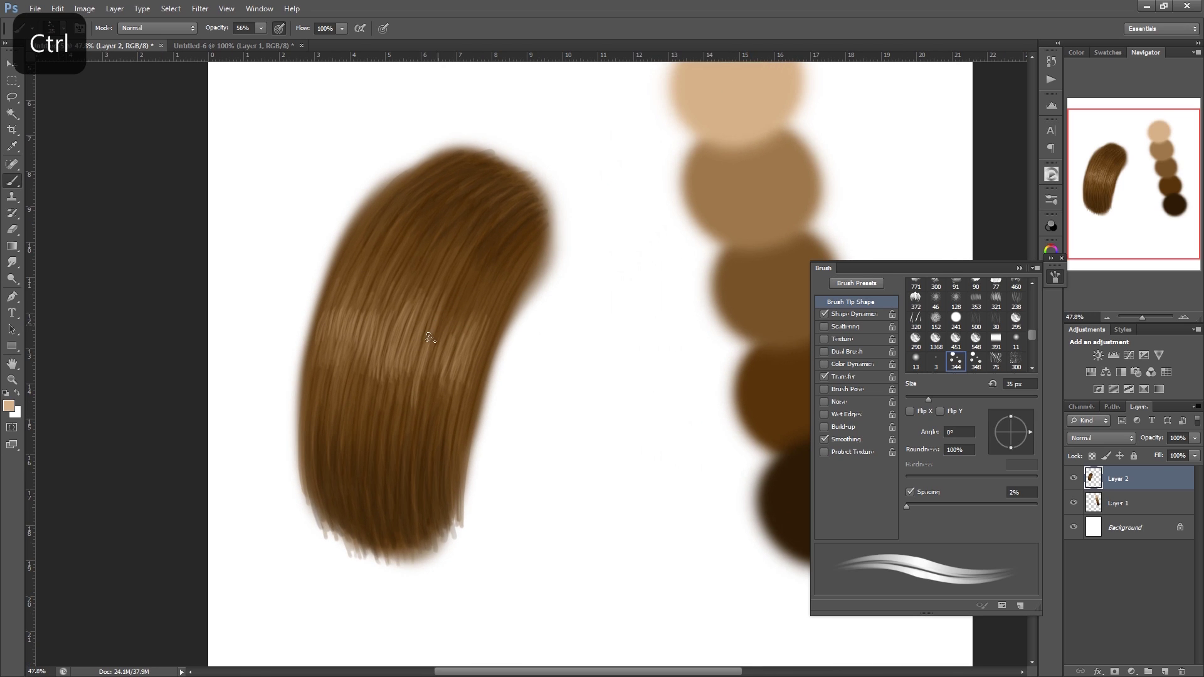
- Shrink the brush to 20 px and paint faint light strands down the hair mass
key(bracketleft)
key(bracketleft)
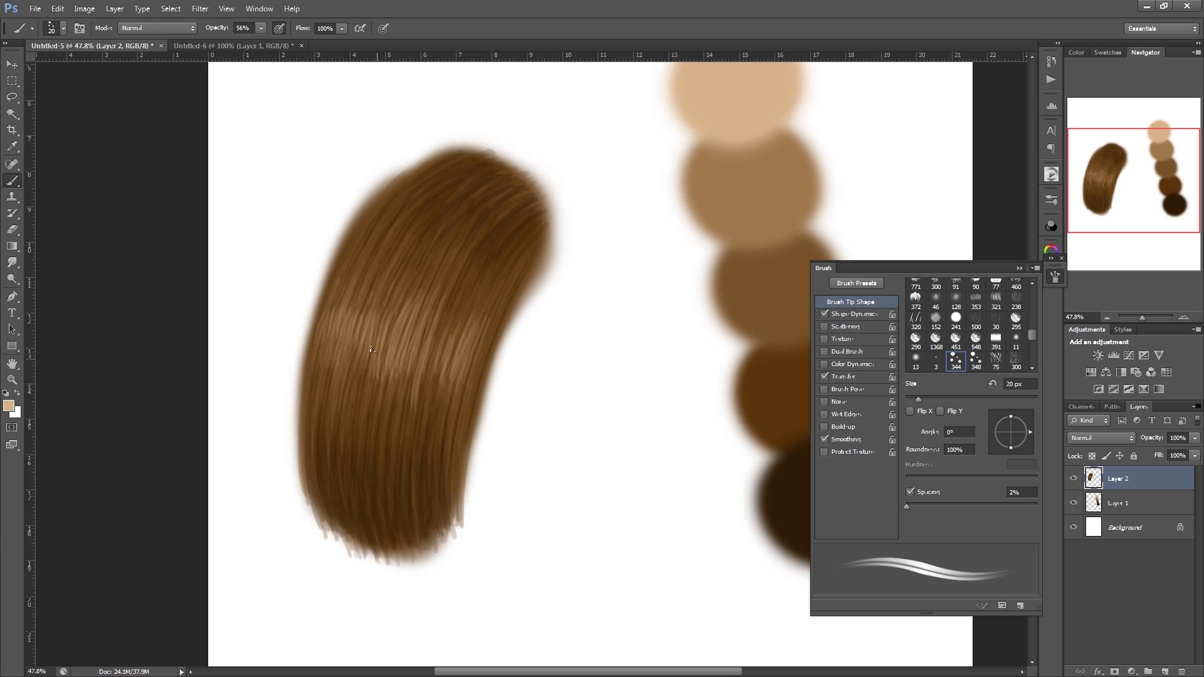
drag(363, 357, 351, 402)
drag(337, 309, 330, 361)
mouse_move(344, 282)
mouse_down()
mouse_move(348, 336)
mouse_move(359, 336)
mouse_up()
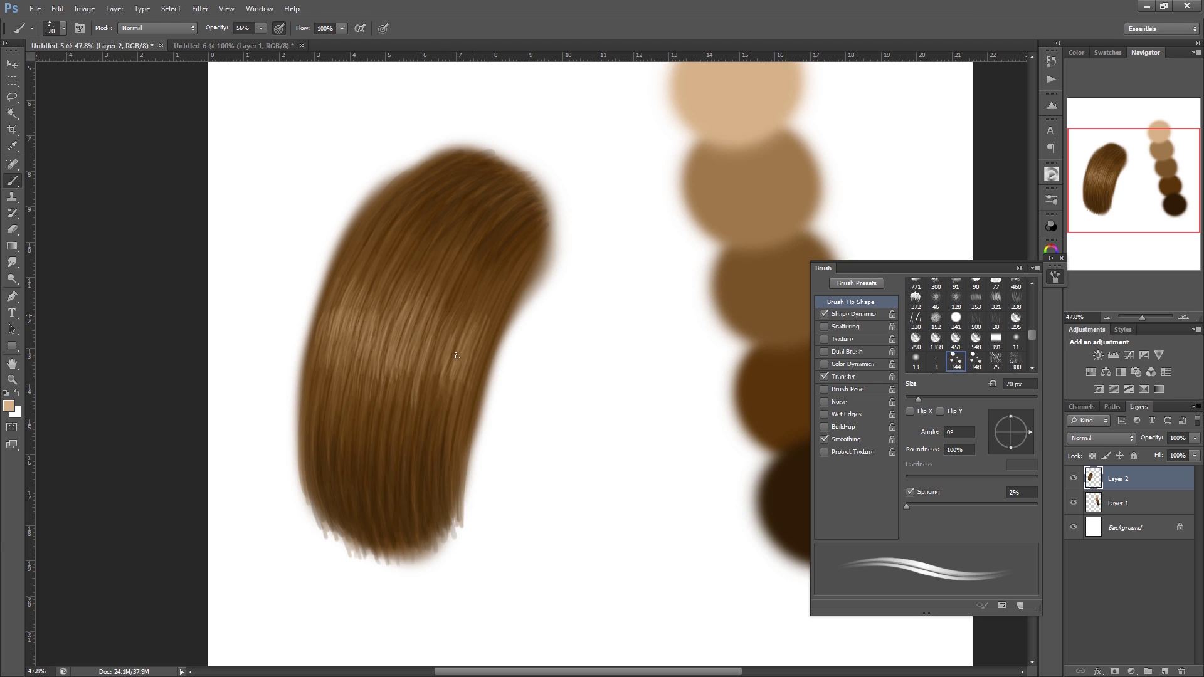
- Sample white from the canvas and paint a few faint white strands on the hair
alt+click(574, 386)
drag(330, 335, 326, 375)
drag(429, 342, 424, 323)
scroll(511, 408, down, 3)
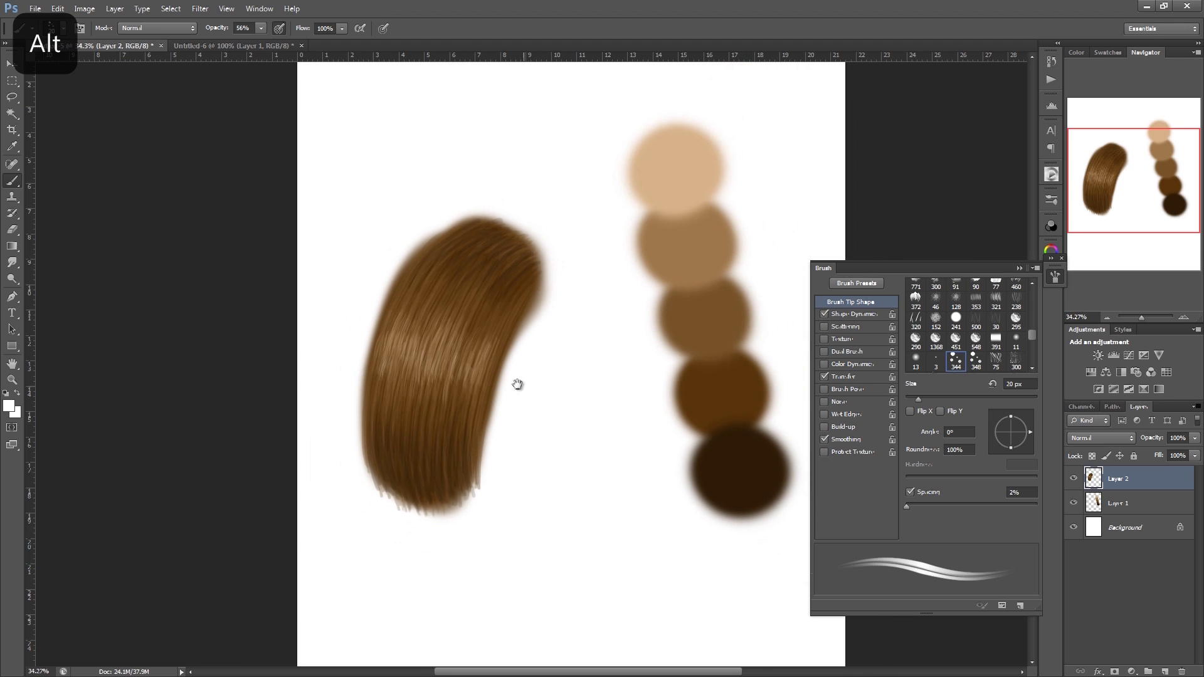
- Set a light tan soft round brush at 0% hardness, enlarged to 250 px, undoing a stray dab
alt+click(664, 176)
right_click(605, 355)
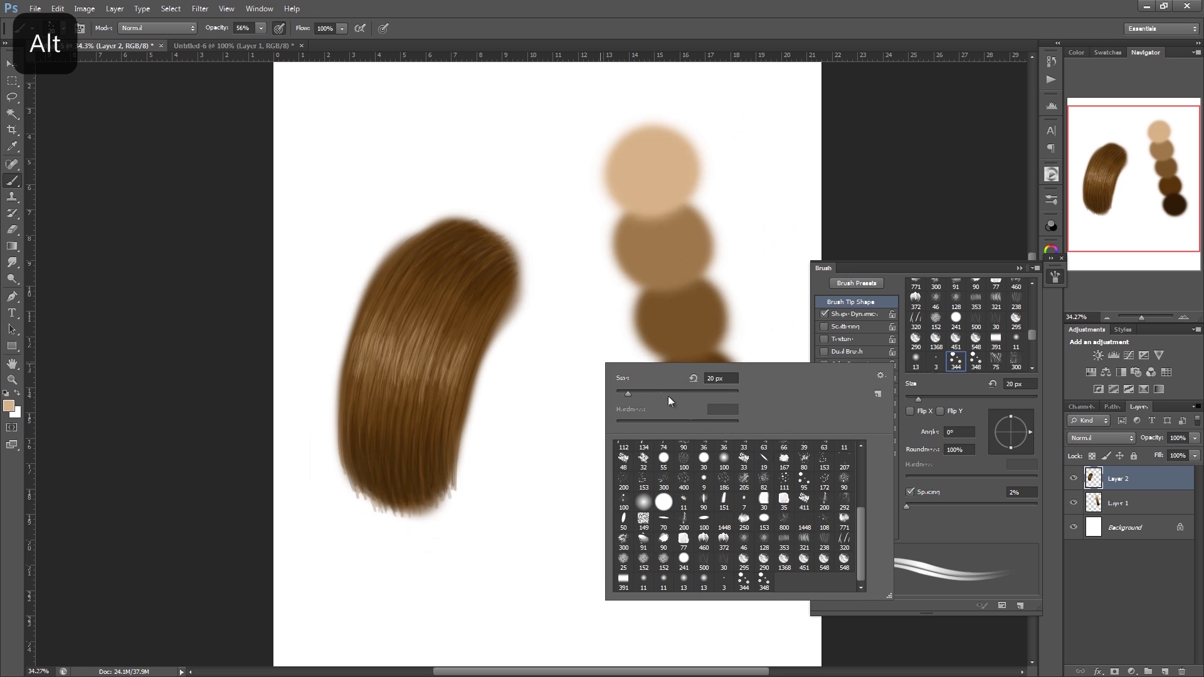
drag(859, 521, 859, 458)
click(725, 450)
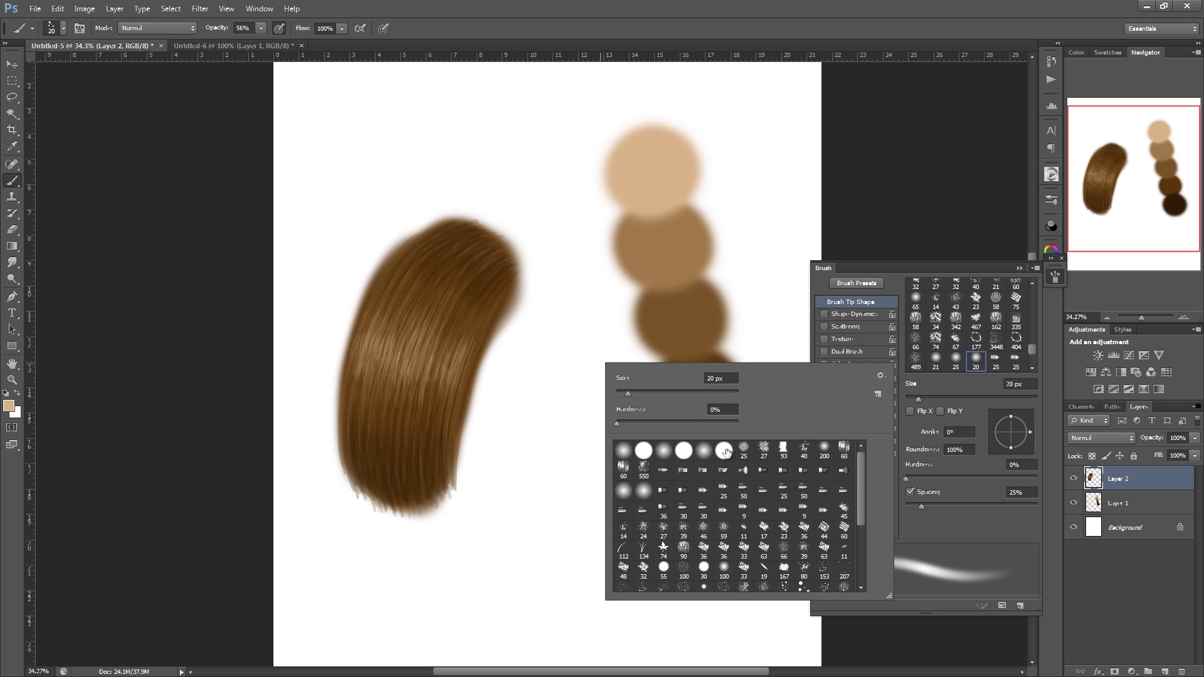
click(650, 392)
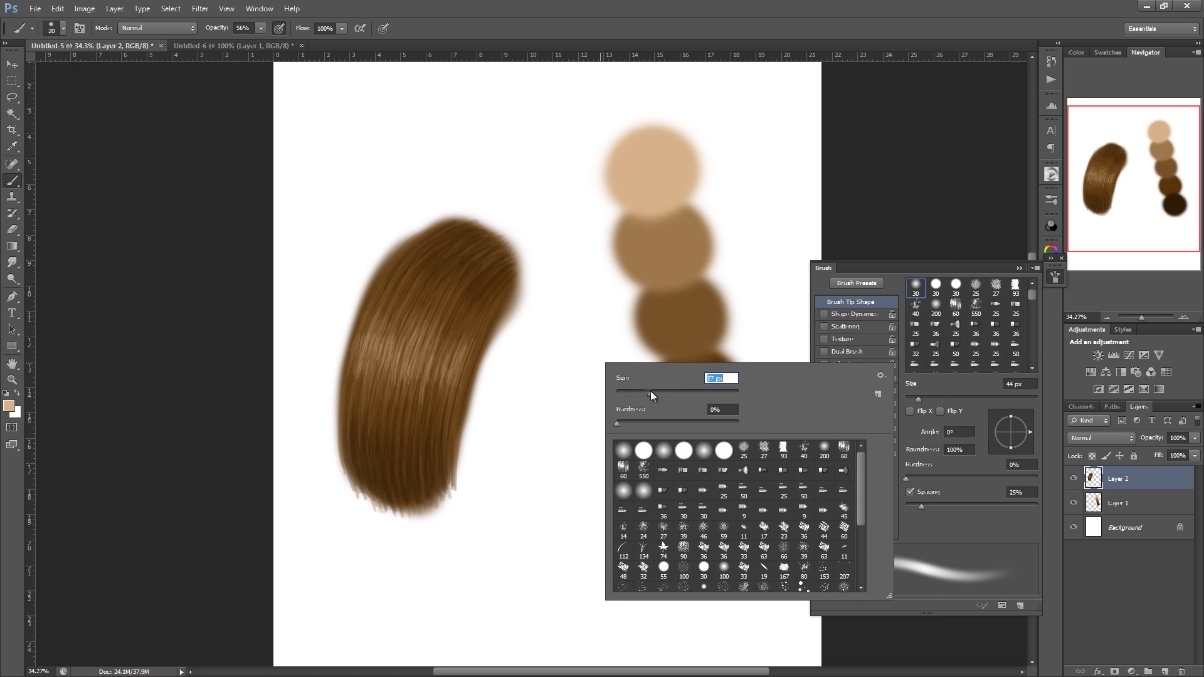
drag(675, 392, 696, 394)
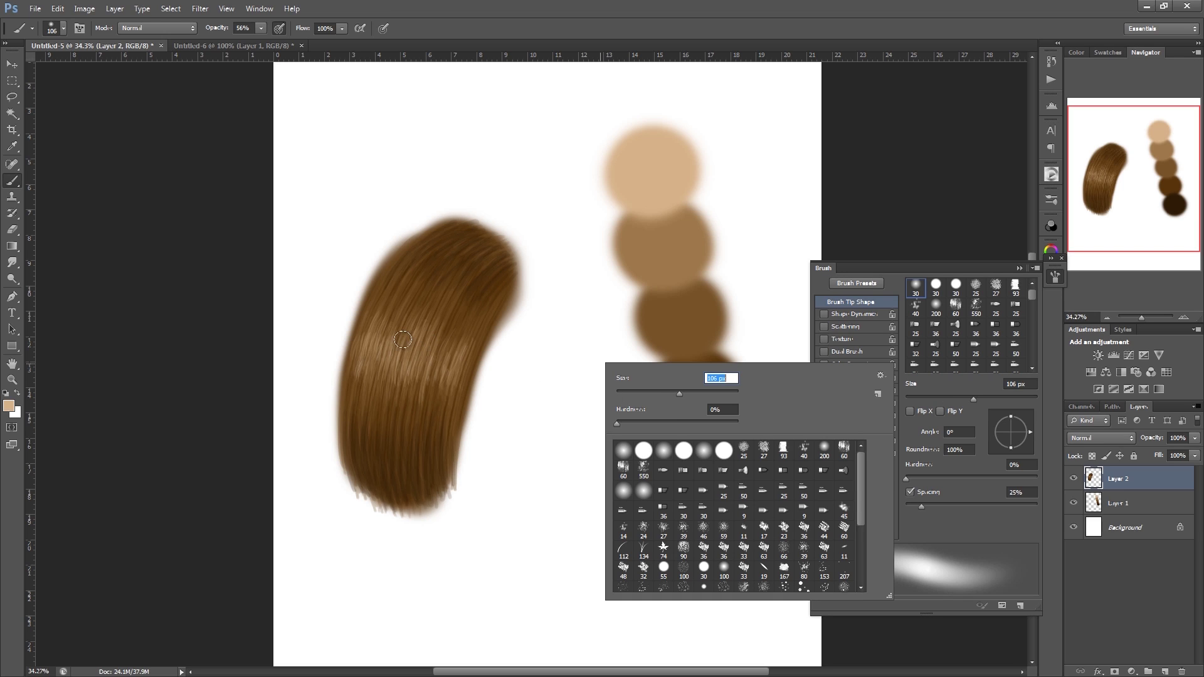
click(540, 362)
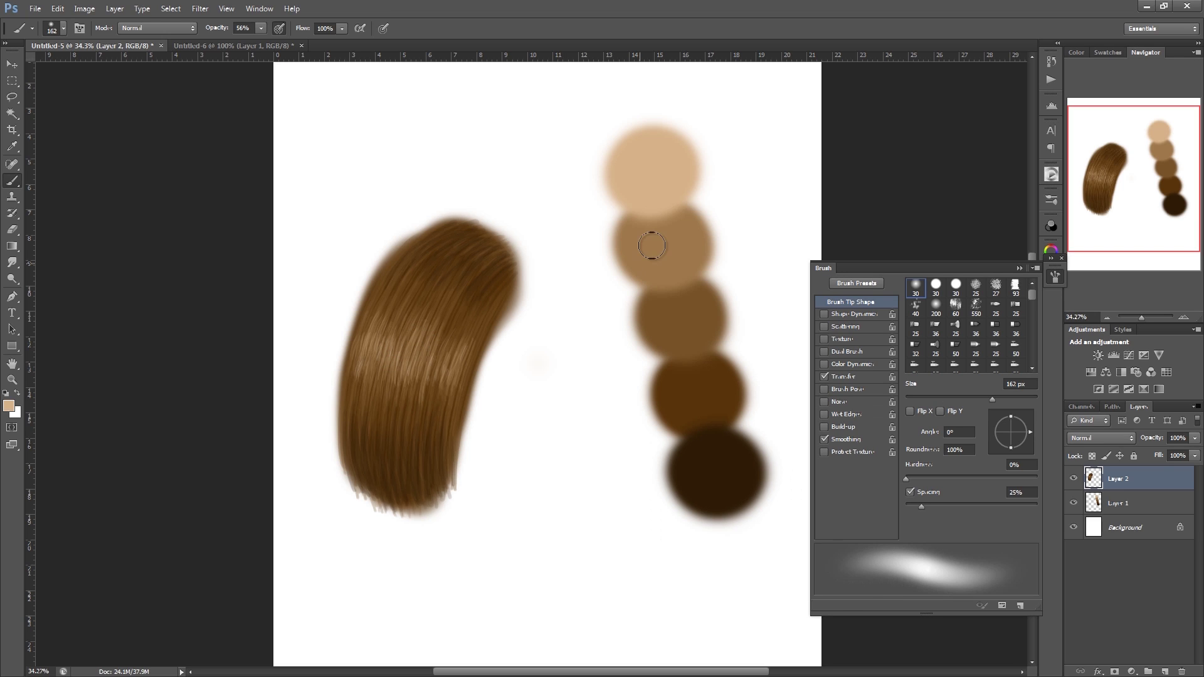
key(ctrl+z)
key(bracketright)
key(bracketright)
key(bracketright)
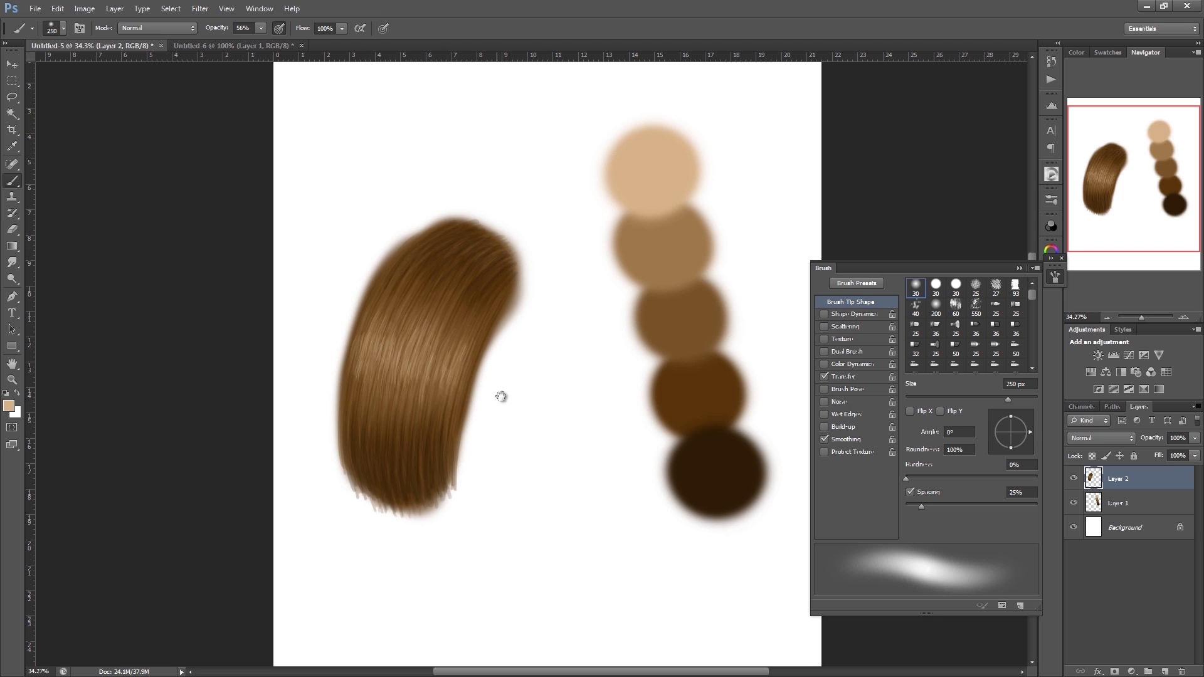
mouse_move(502, 395)
mouse_down()
mouse_move(492, 405)
mouse_move(513, 393)
mouse_up()
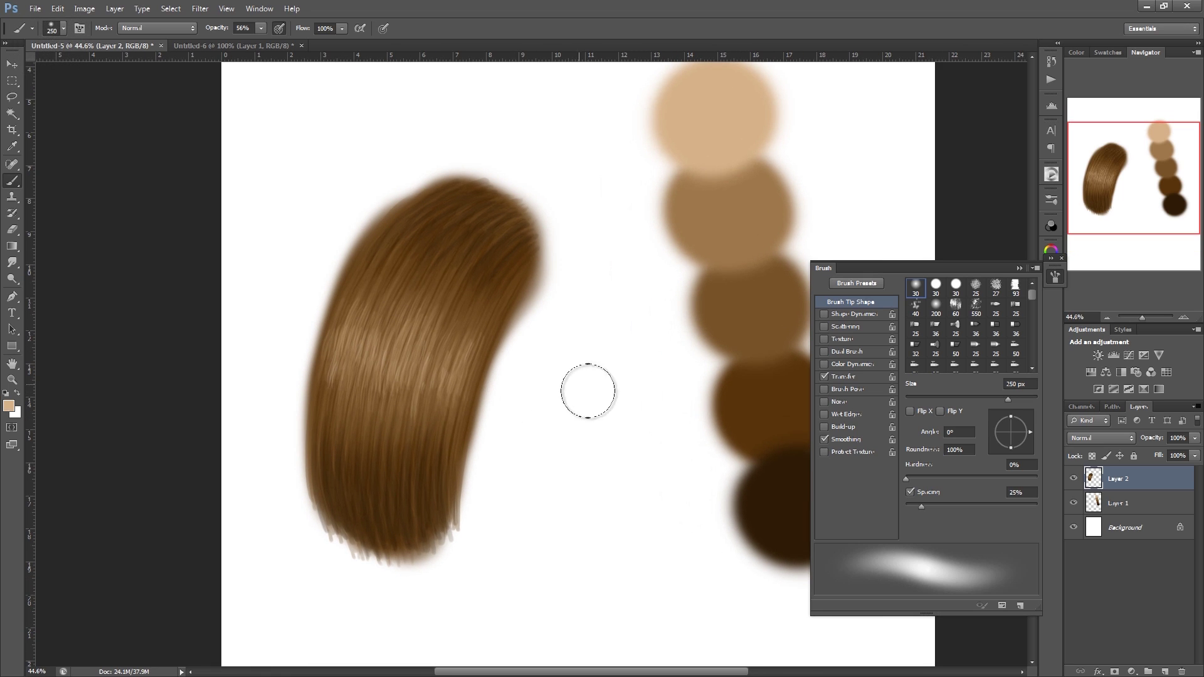
- With the Eraser, undo a left-edge trim and cut the right edge into a curve, enlarging it to 90 px
key(b)
key(e)
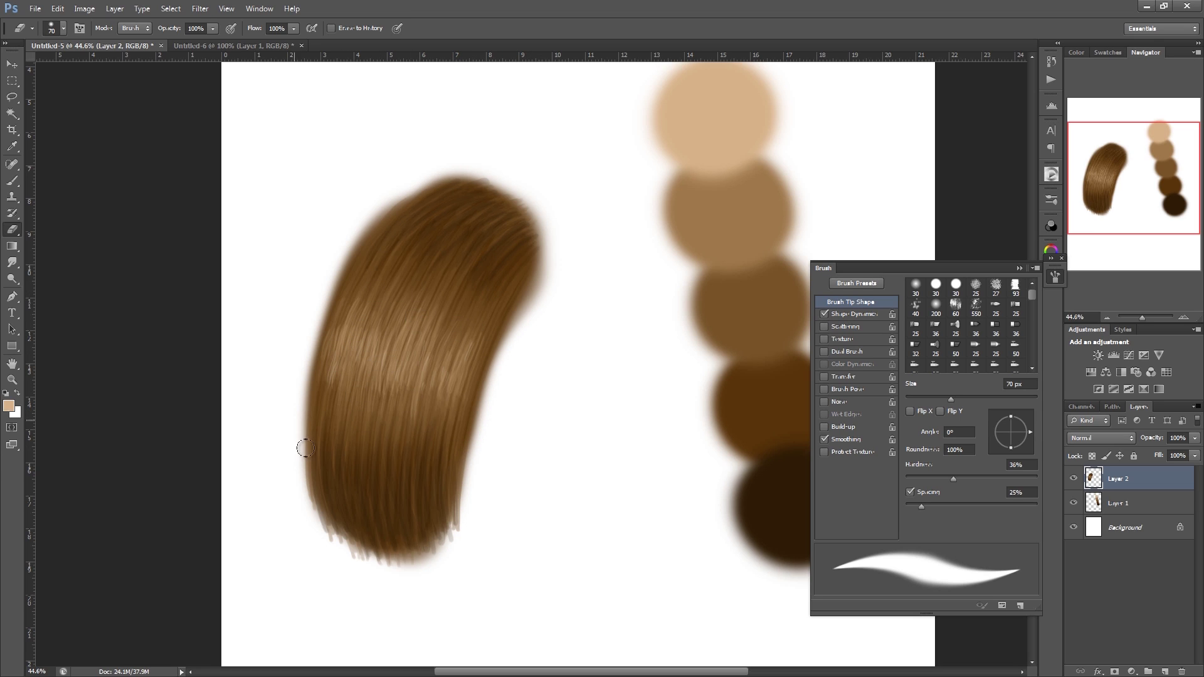
mouse_move(319, 332)
mouse_down()
mouse_move(305, 439)
mouse_move(327, 289)
mouse_move(357, 232)
mouse_move(332, 302)
mouse_move(398, 205)
mouse_move(312, 362)
mouse_move(340, 293)
mouse_up()
key(ctrl+z)
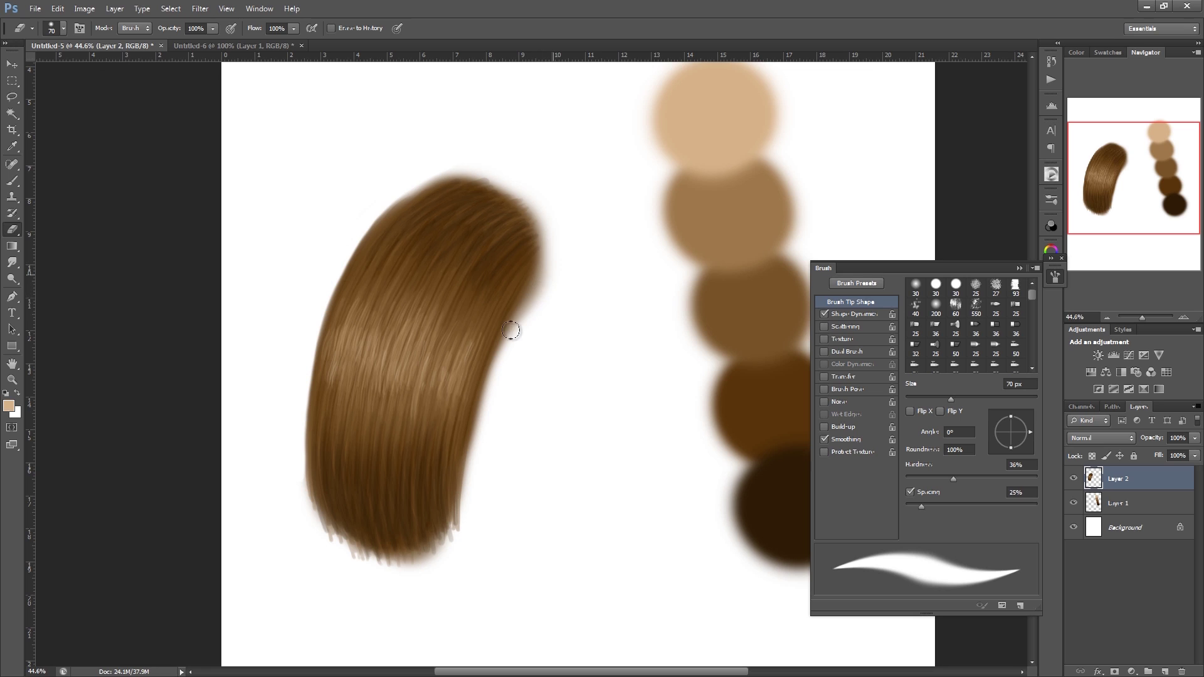
drag(509, 355, 561, 271)
key(bracketright)
key(bracketright)
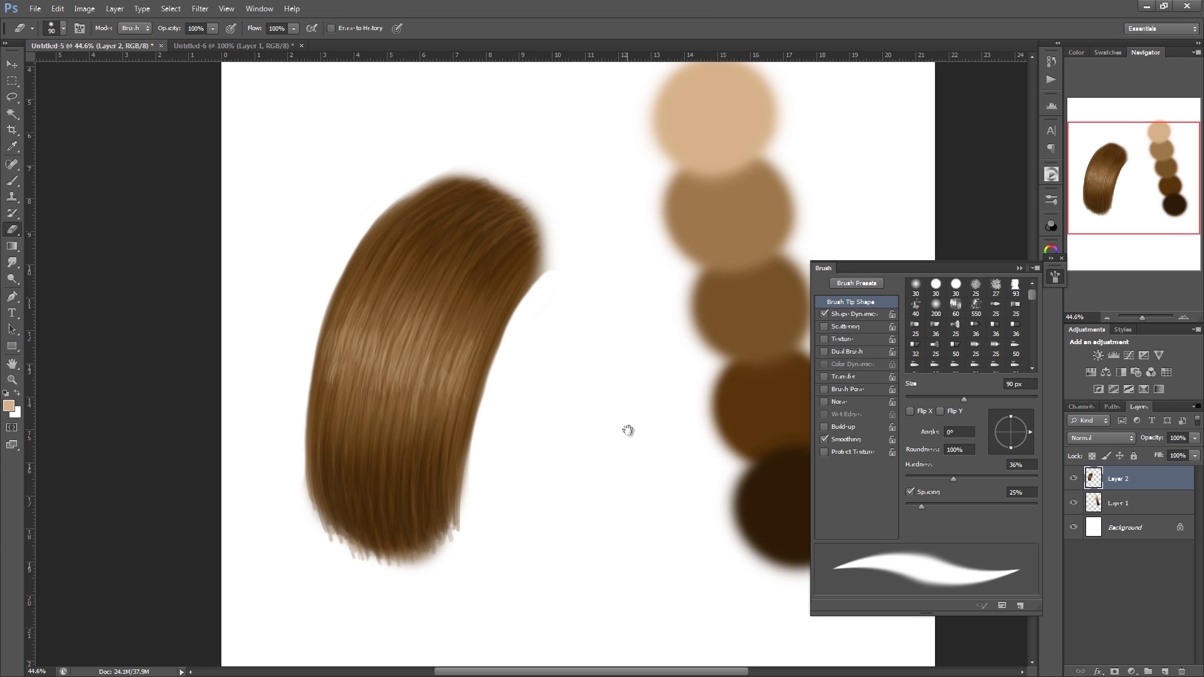
drag(625, 430, 595, 464)
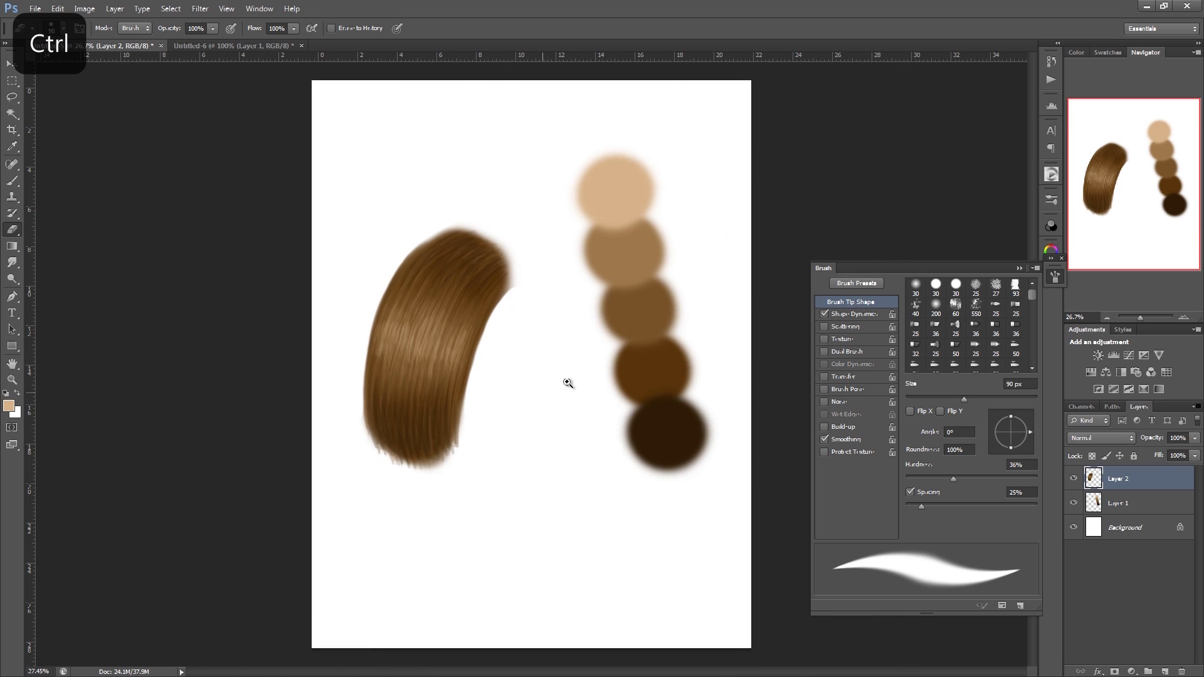
- Zoom back in on the hair lock and return to the Brush tool
mouse_move(566, 382)
mouse_down()
mouse_move(578, 371)
mouse_move(586, 417)
mouse_up()
key(b)
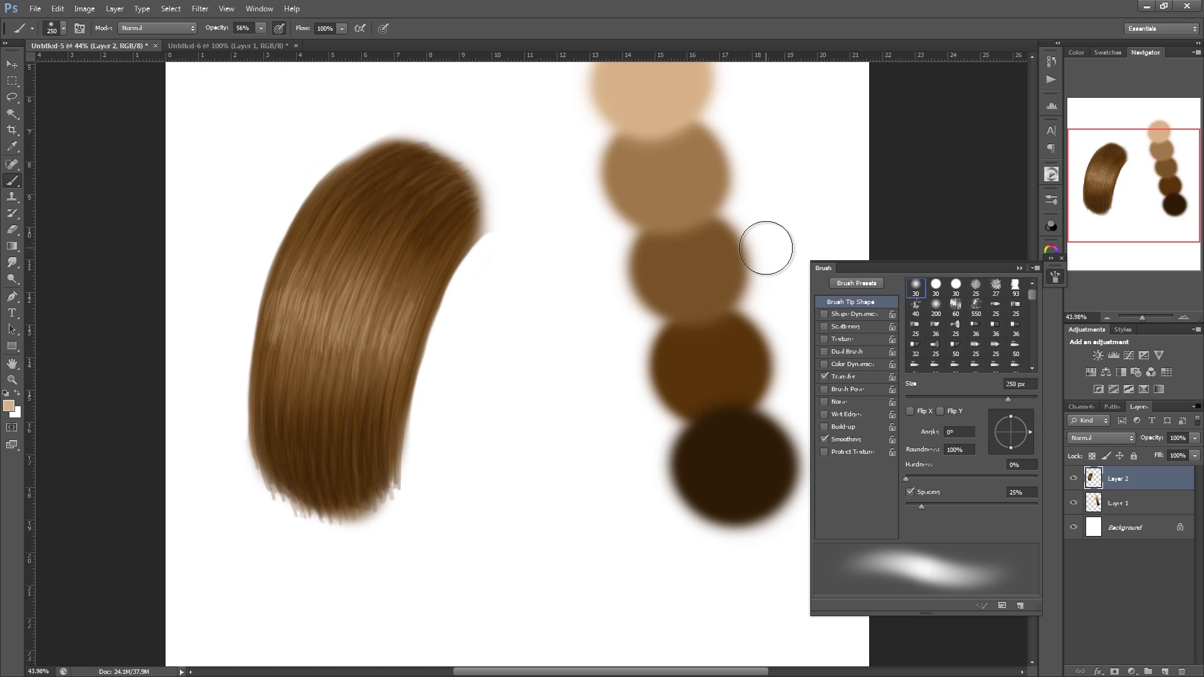